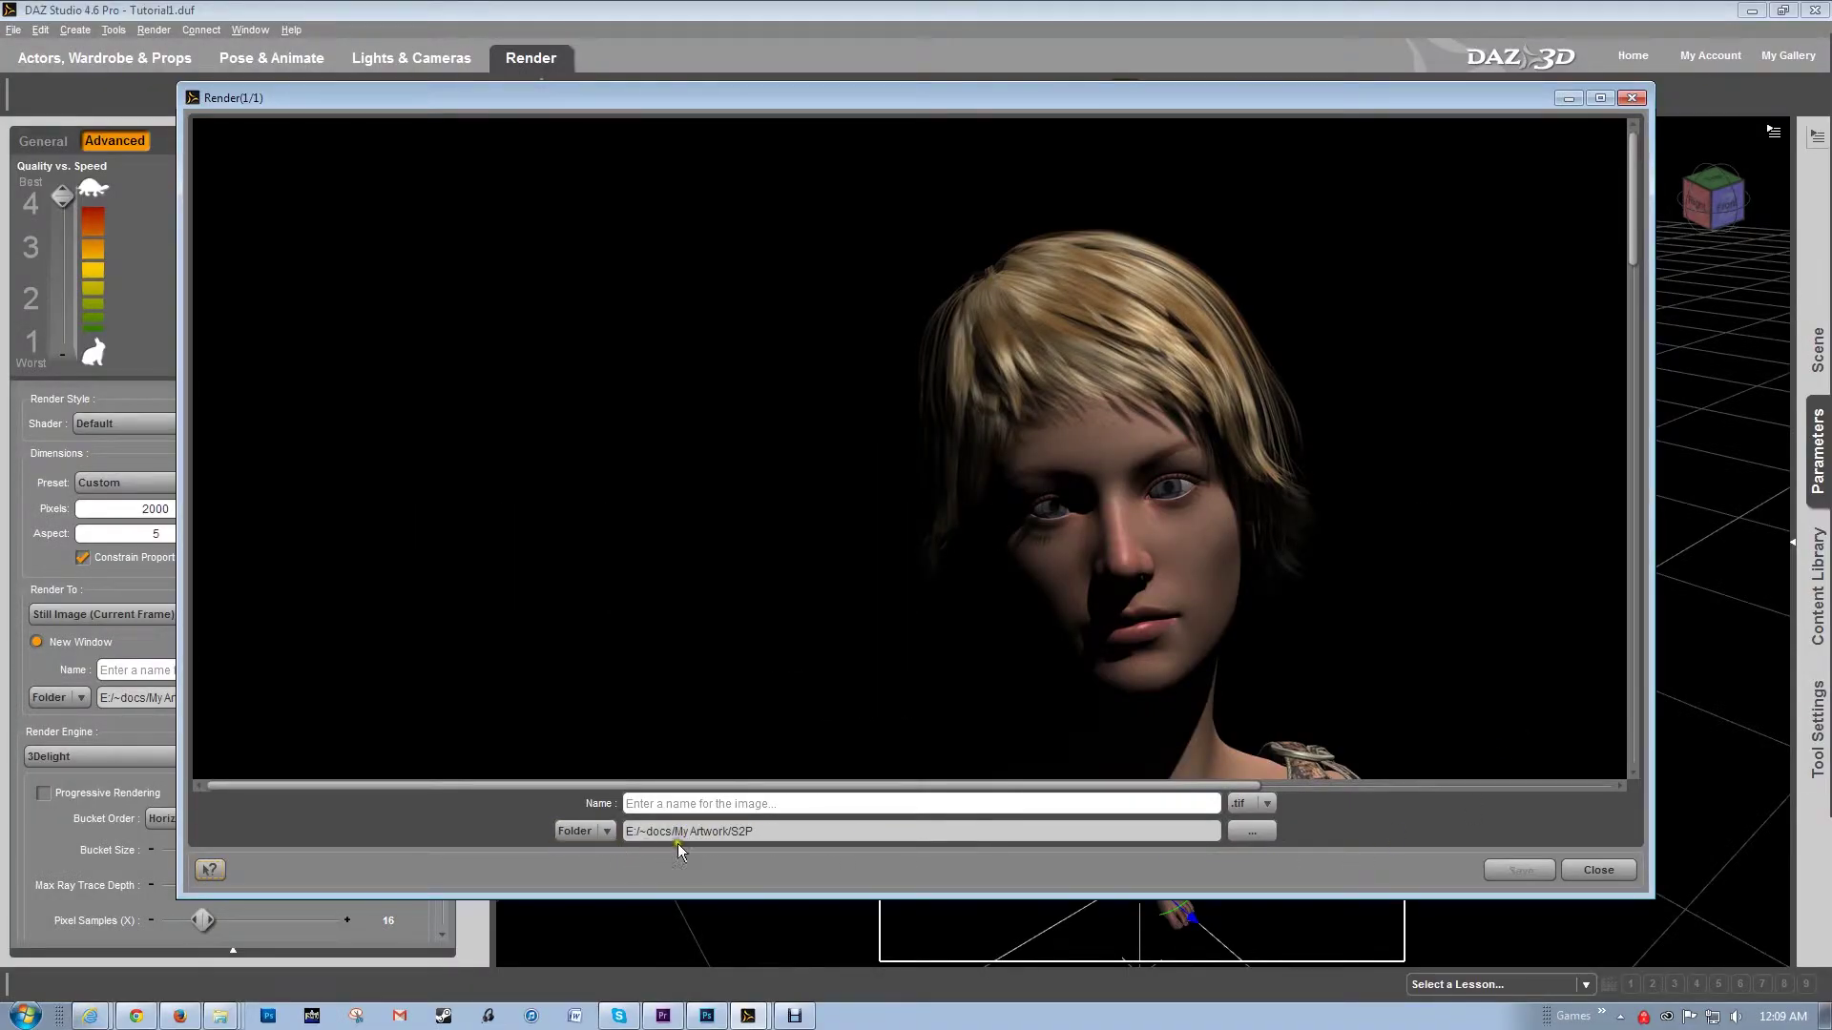
Name the DAZ render test_1 and save it in TIFF (.tif) format.
{"action": "left_click", "coordinate": [787, 803]}
{"action": "type", "text": "test_1"}
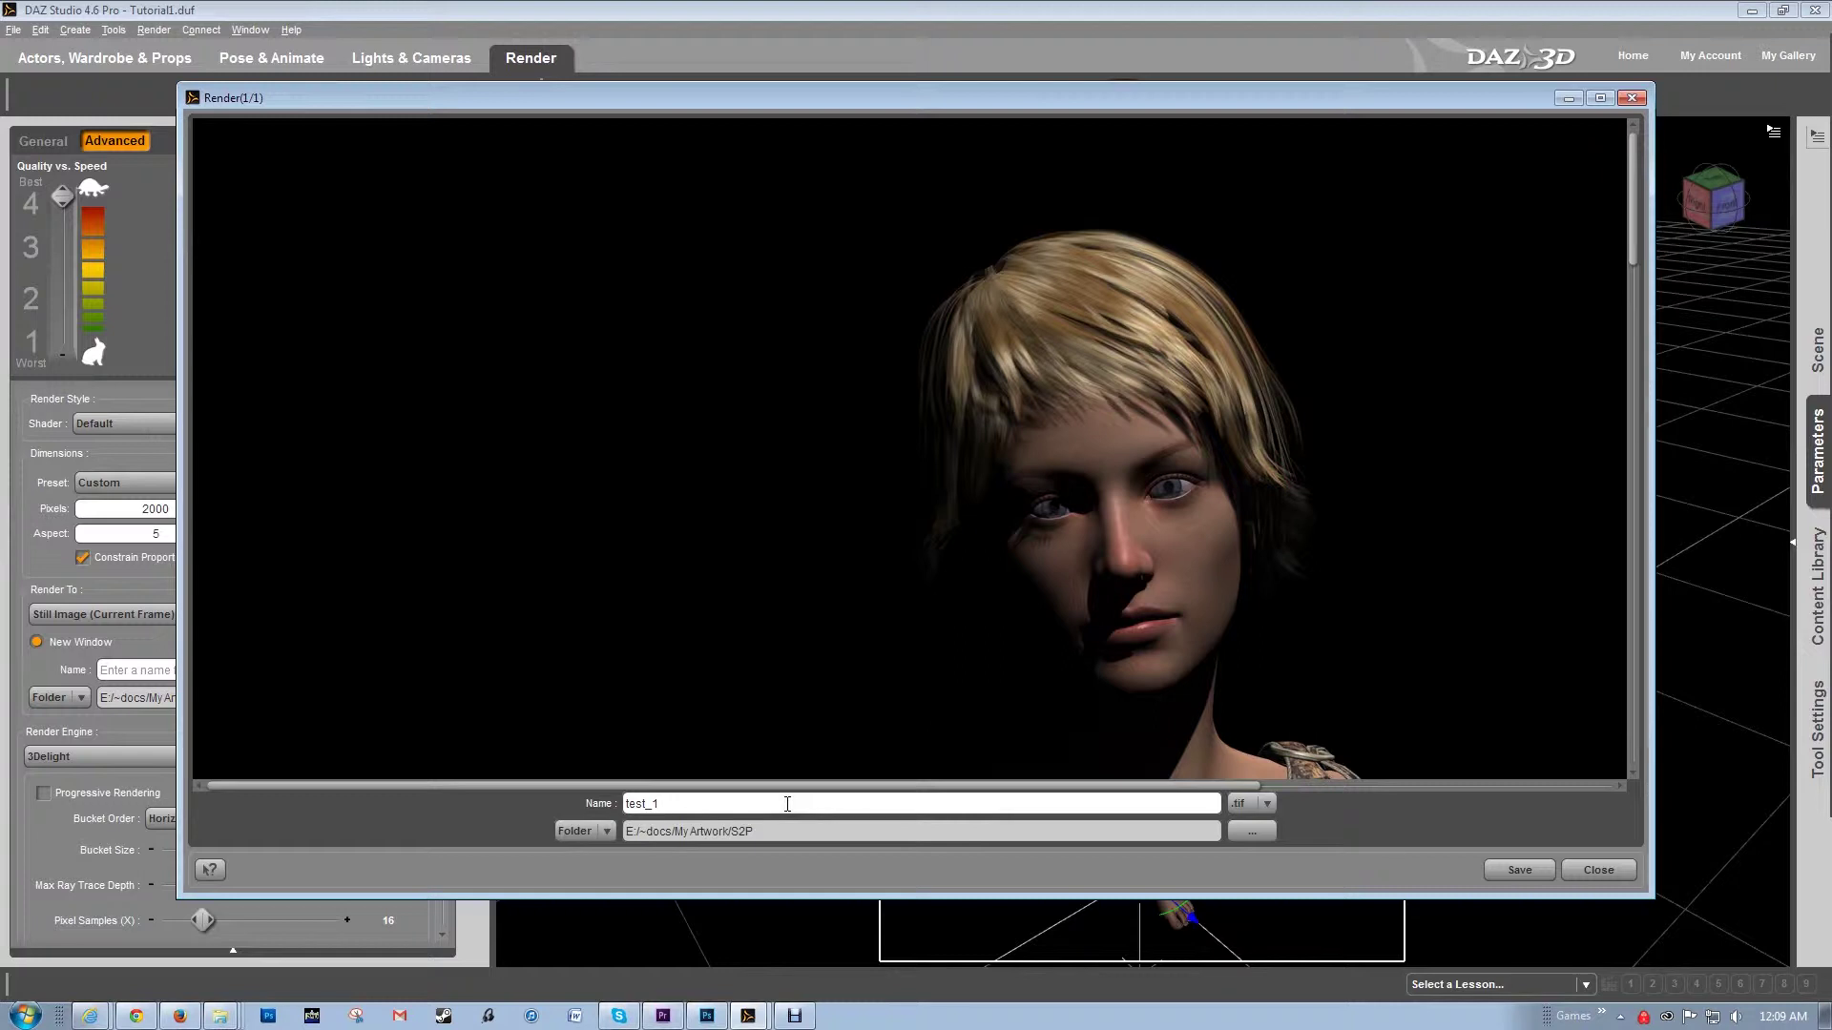
{"action": "left_click", "coordinate": [1268, 808]}
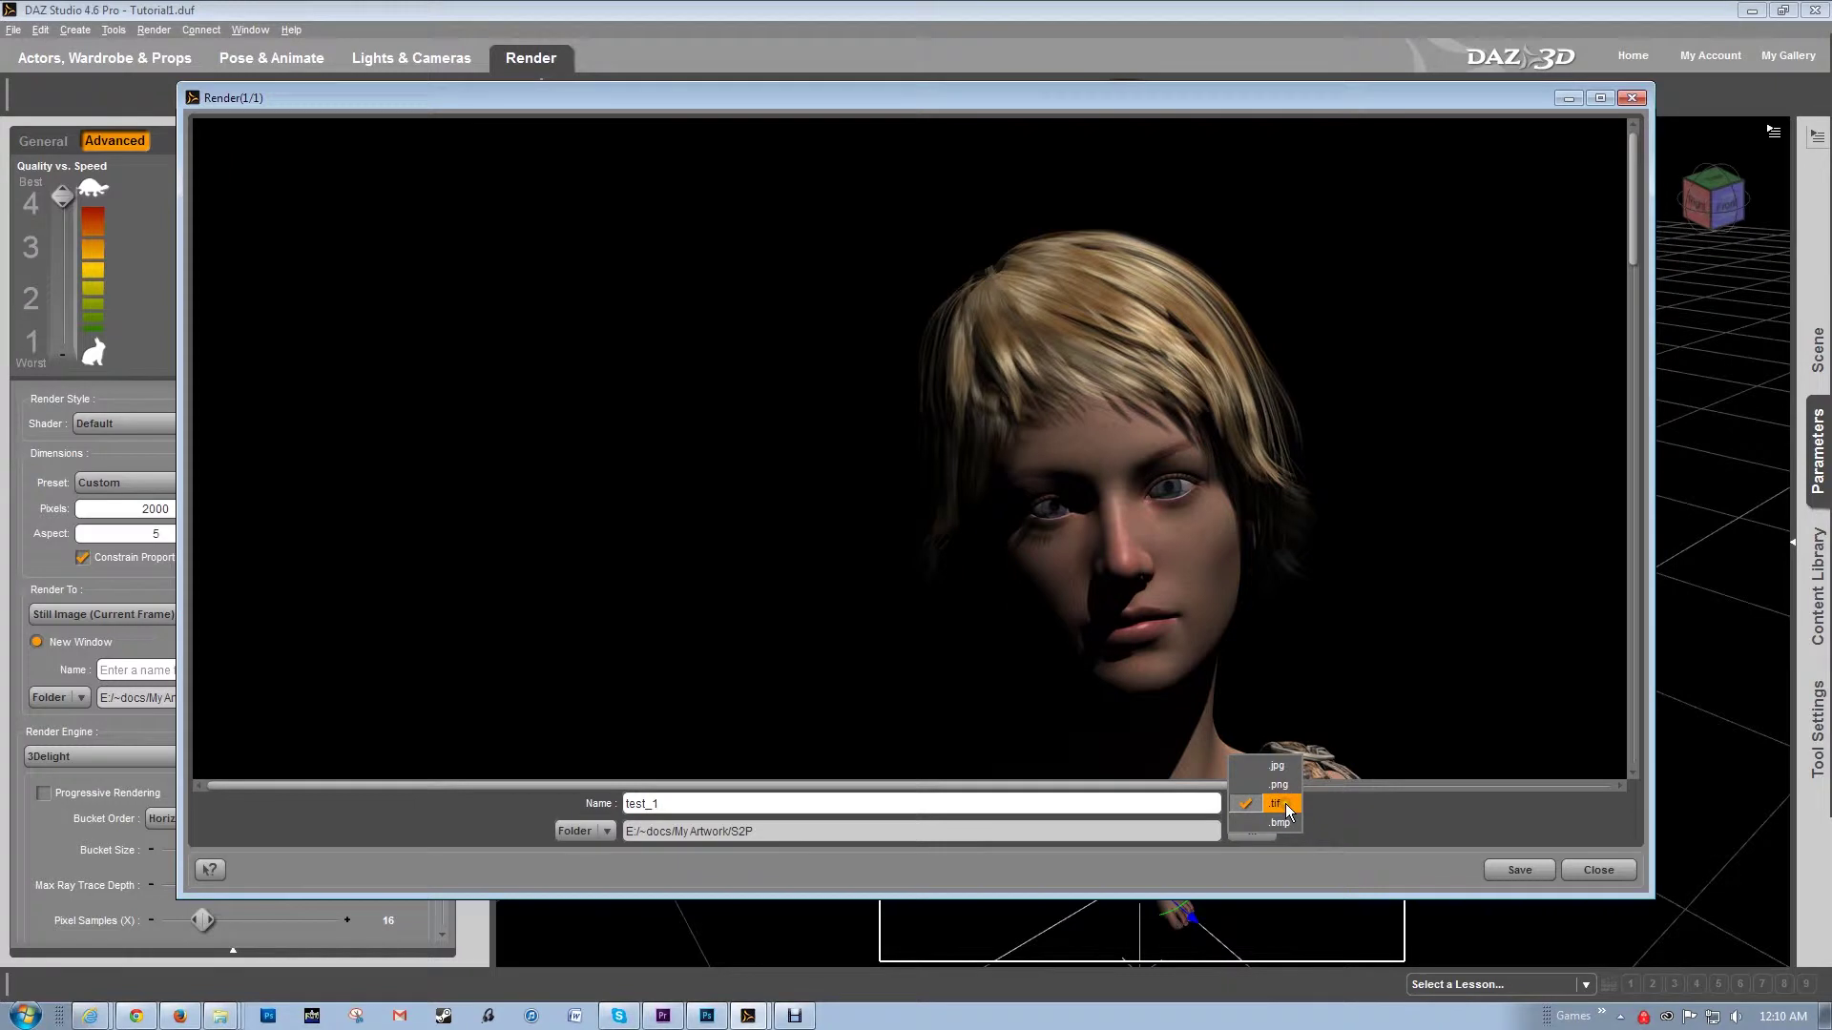
{"action": "left_click", "coordinate": [1285, 803]}
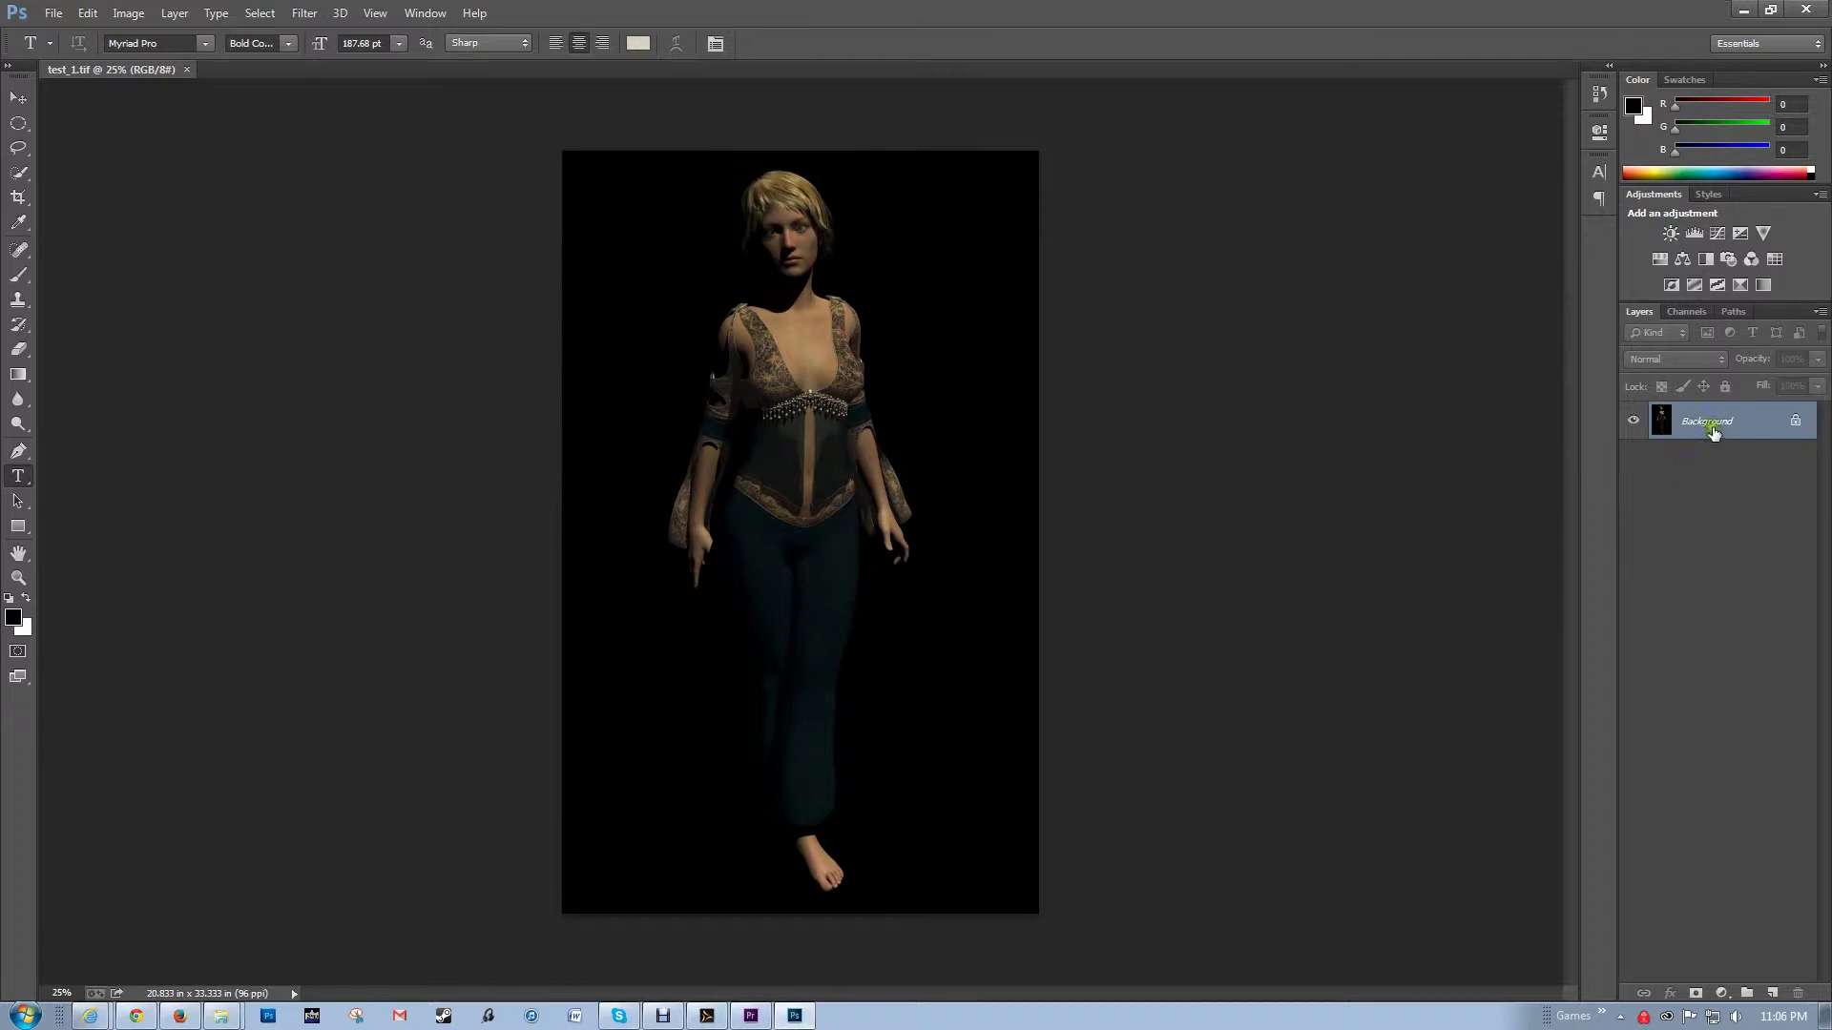
Convert the Background layer into a normal layer named Layer 0.
{"action": "left_click", "coordinate": [1722, 423]}
{"action": "left_click", "coordinate": [1748, 426]}
{"action": "double_click", "coordinate": [1740, 427]}
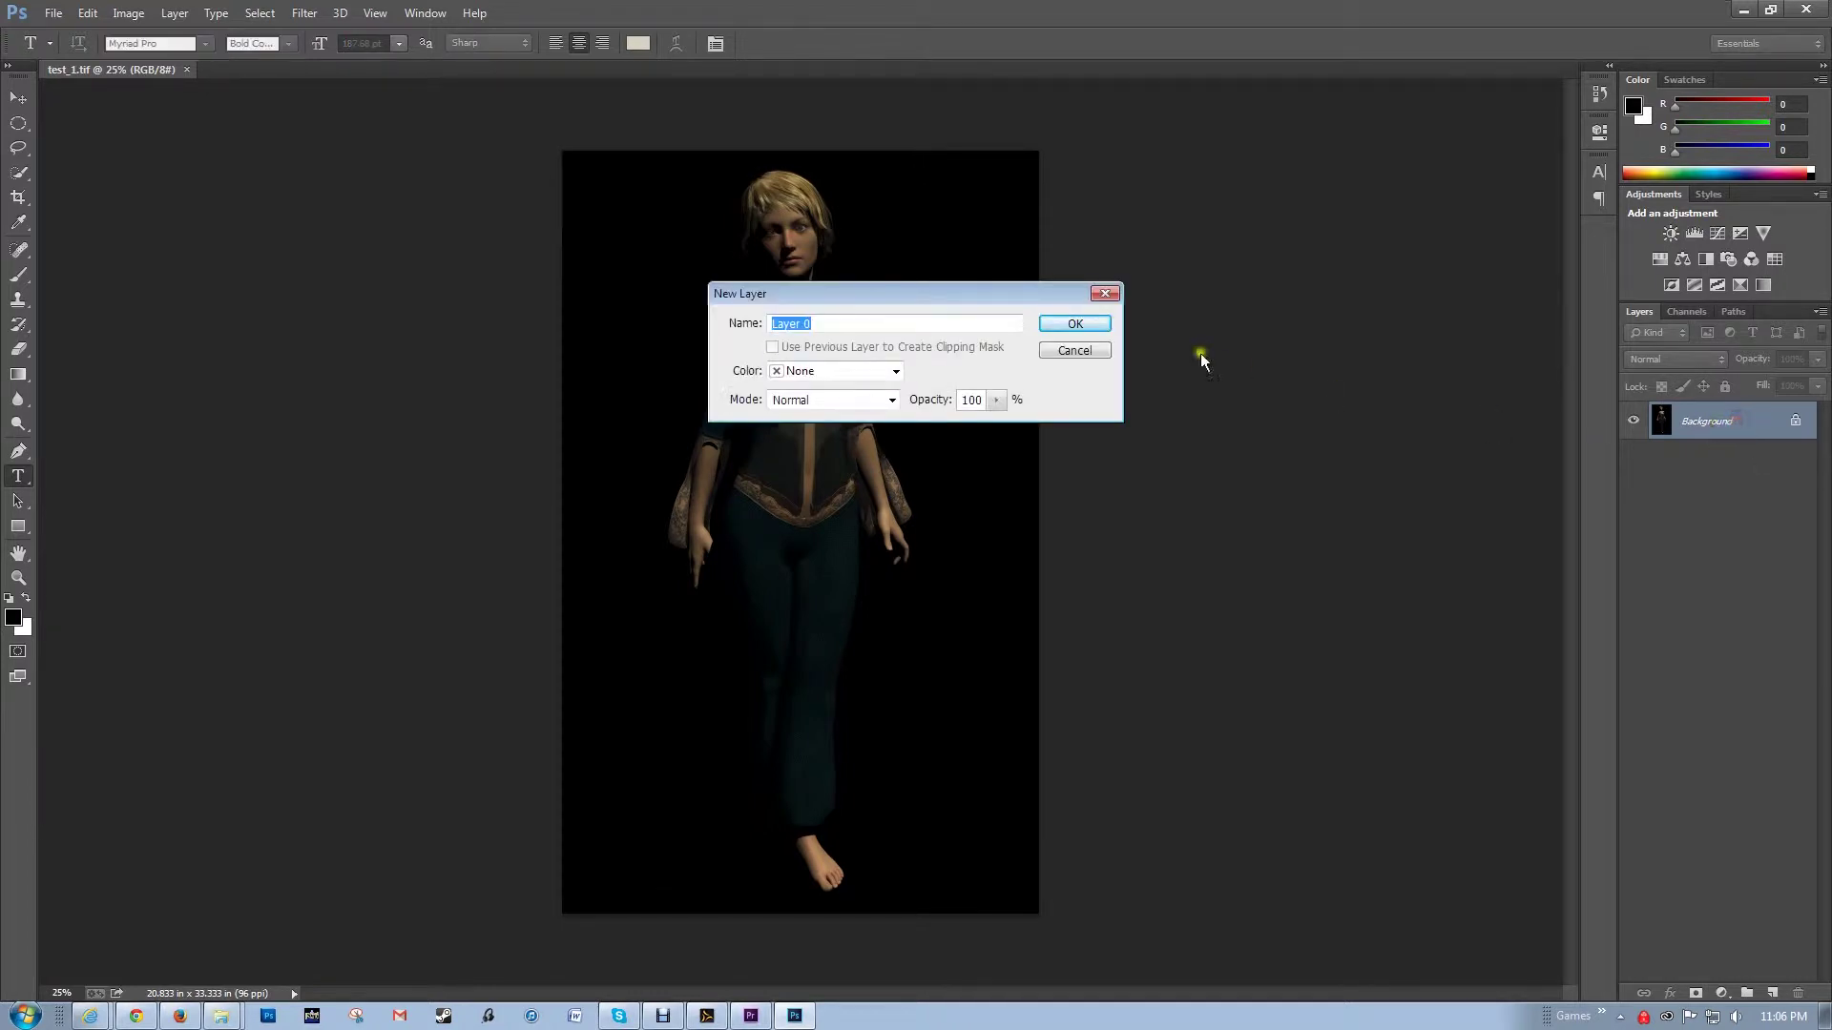
{"action": "left_click", "coordinate": [1087, 322]}
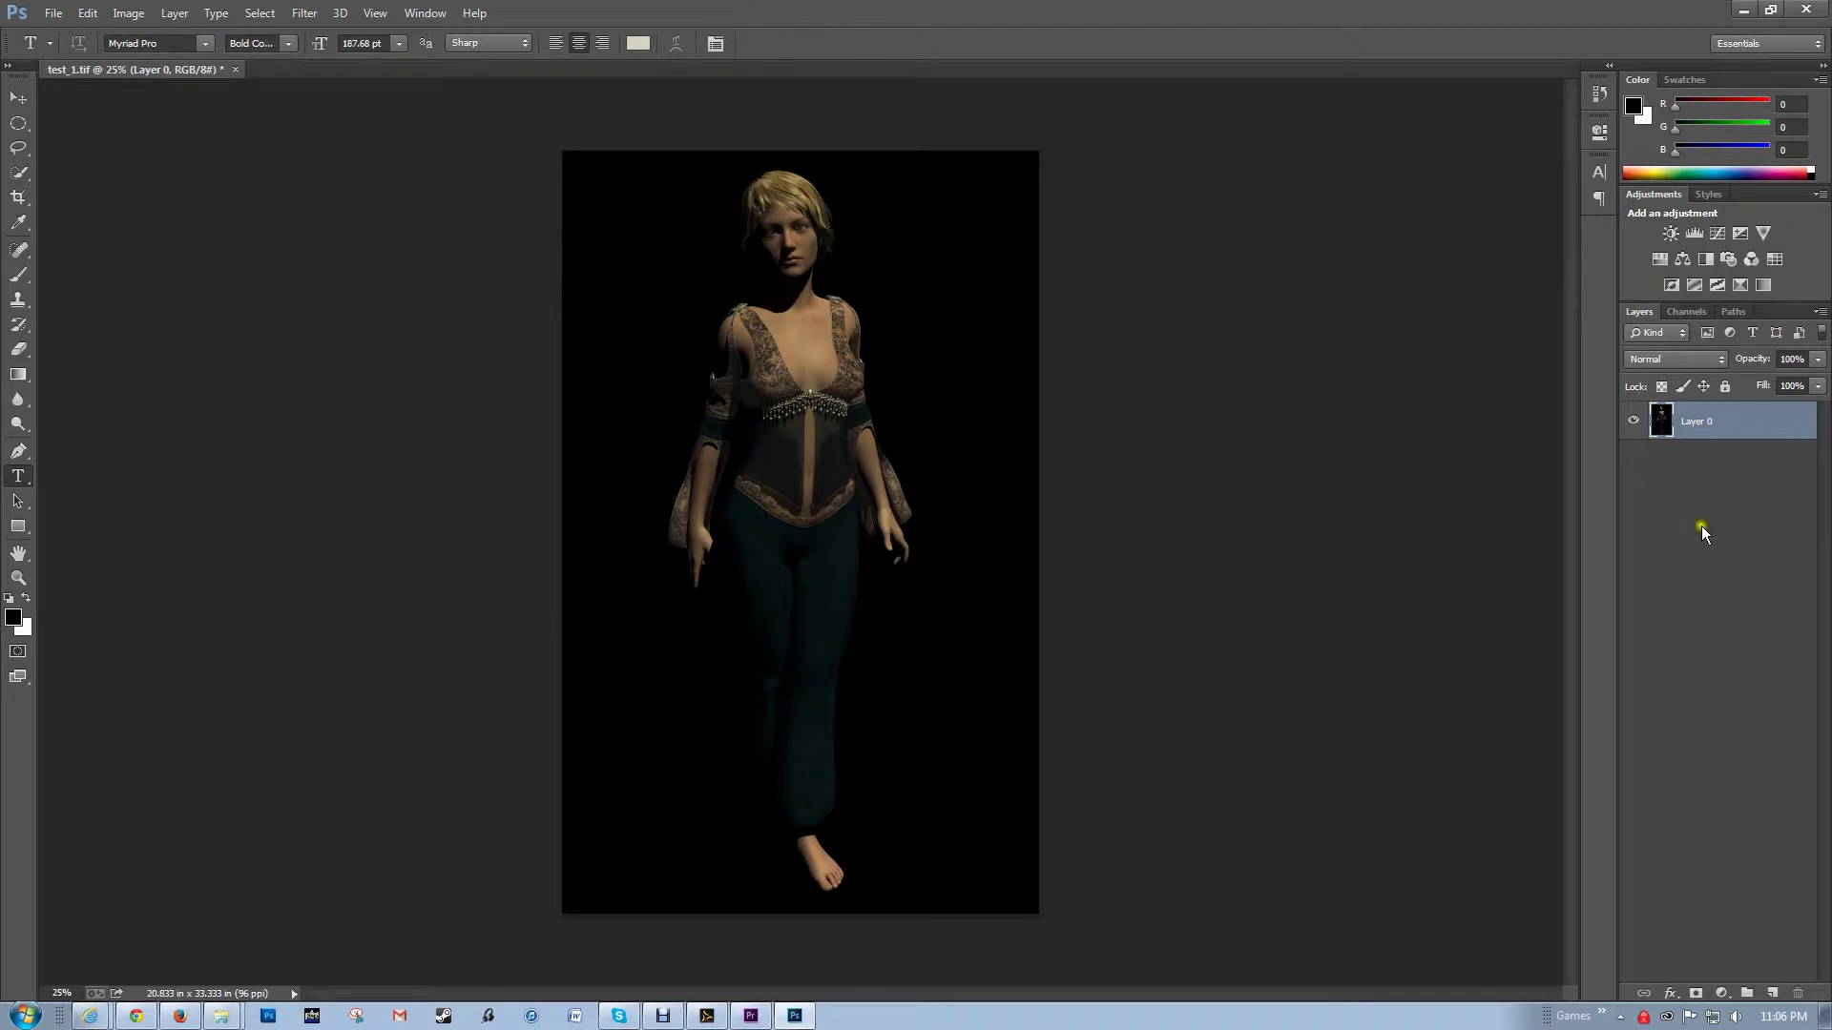
Duplicate Layer 0 as Layer 0 copy and hide the original Layer 0.
{"action": "right_click", "coordinate": [1734, 417]}
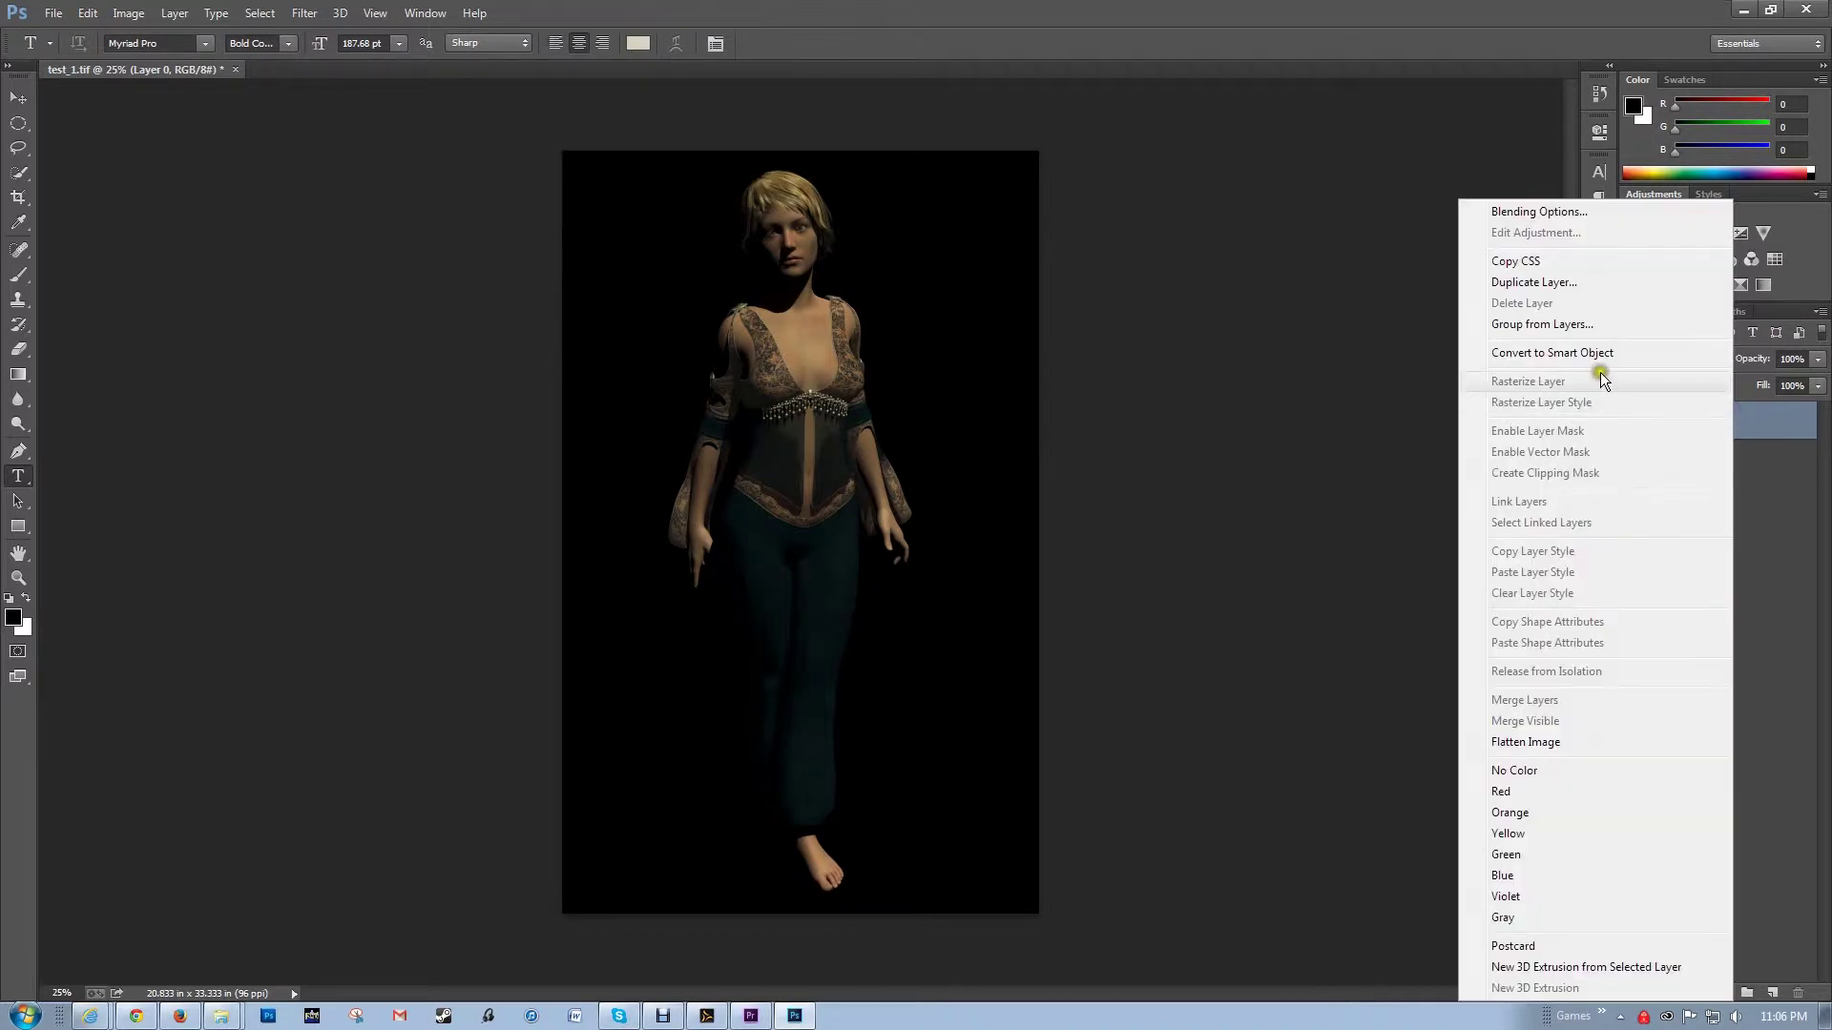
{"action": "left_click", "coordinate": [1576, 283]}
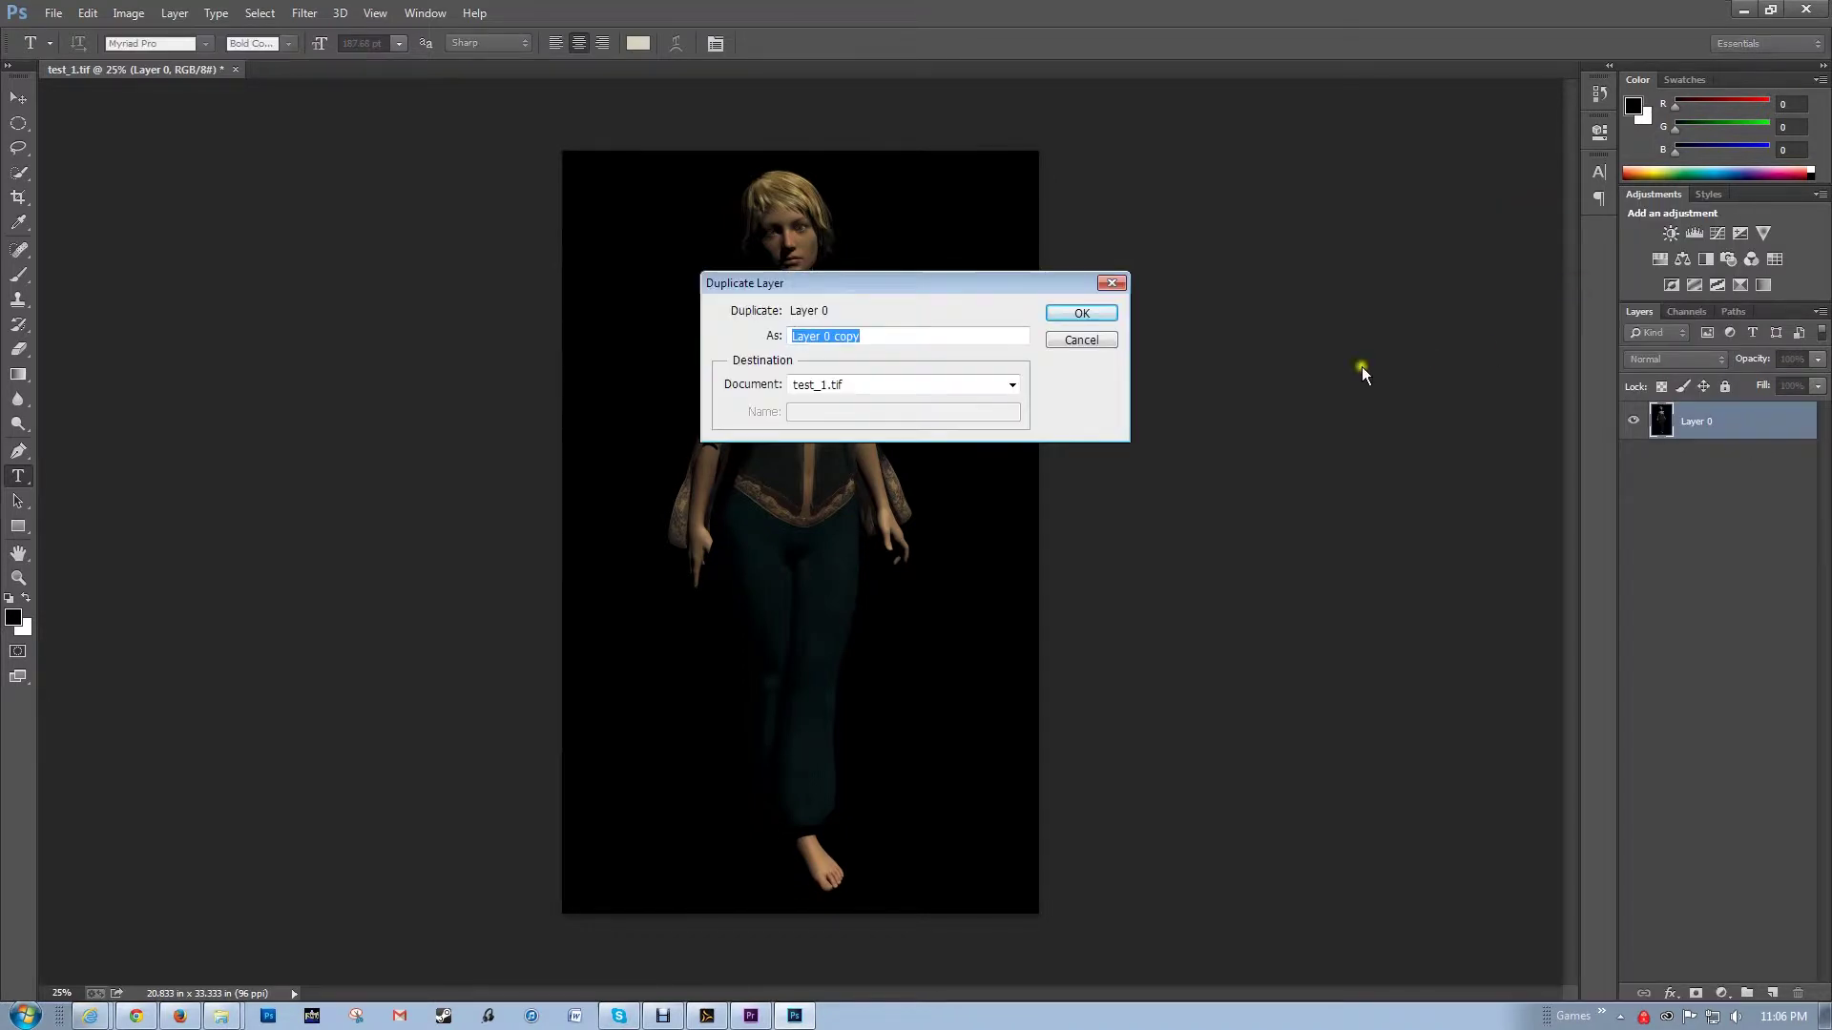
{"action": "left_click", "coordinate": [1081, 313]}
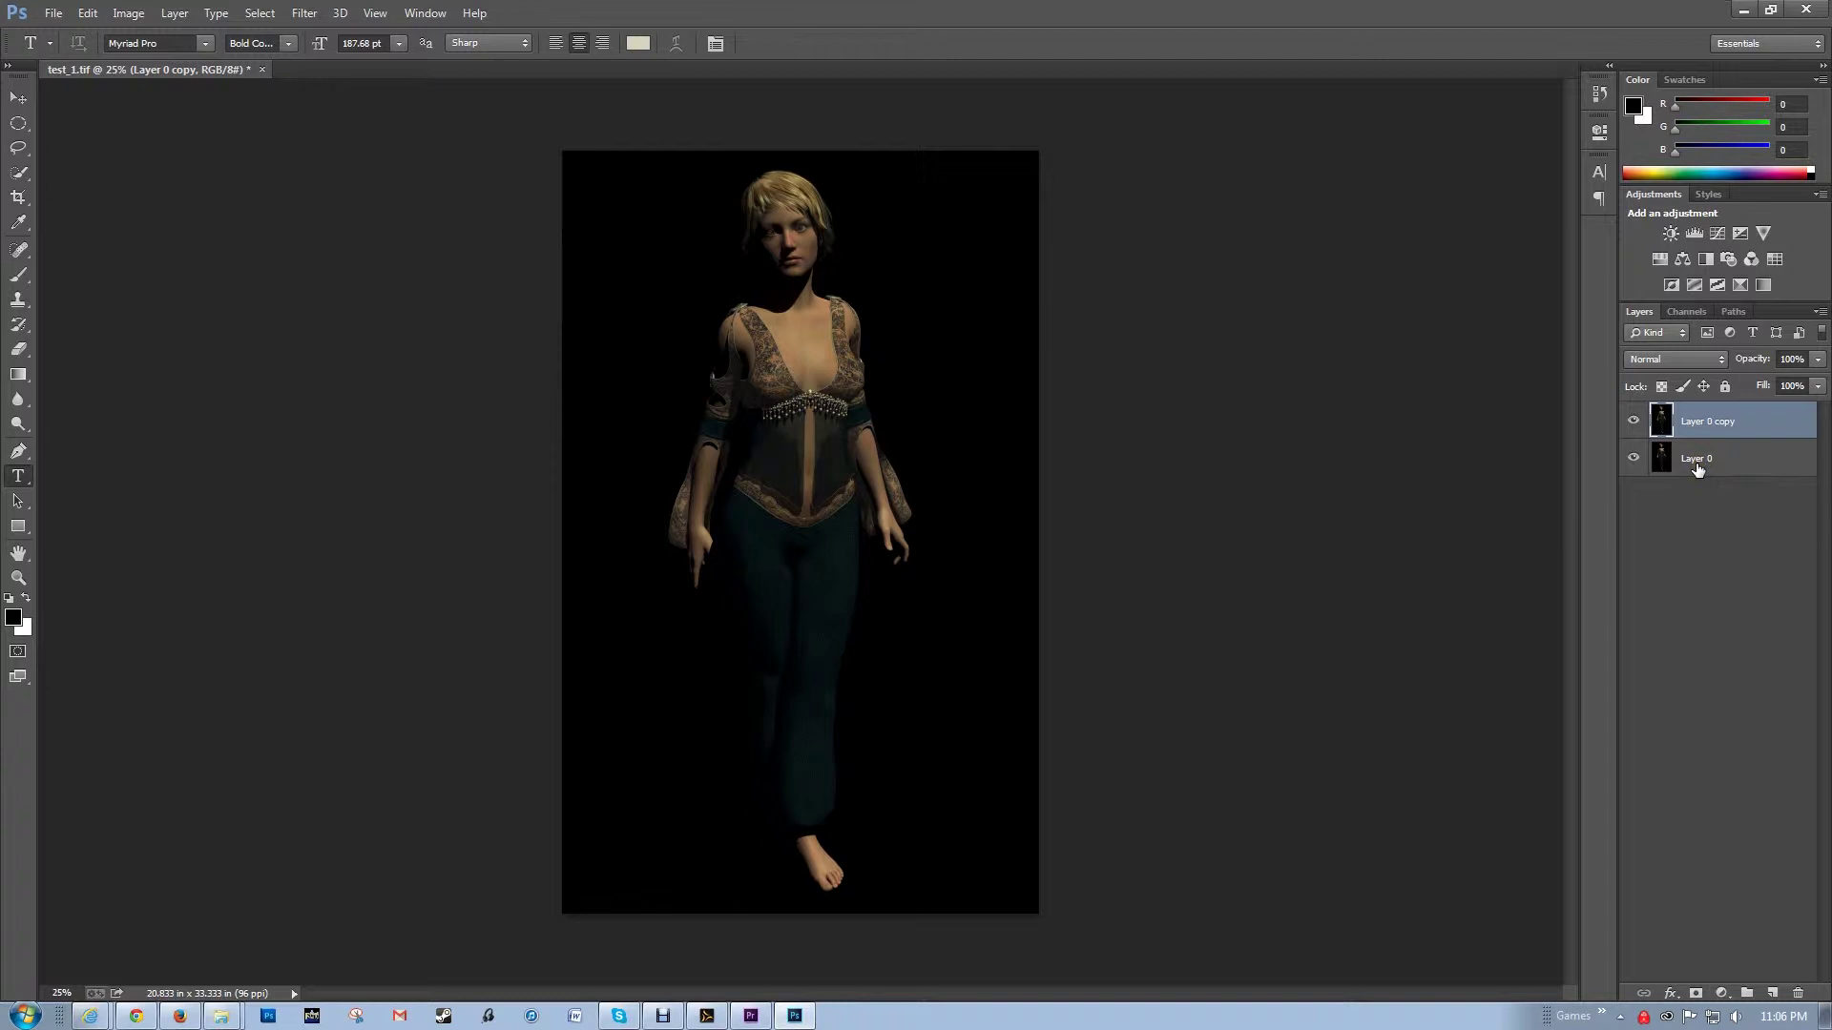
{"action": "left_click", "coordinate": [1636, 460]}
Draw an elliptical selection over the head and torso with a 50 px feather.
{"action": "left_click_drag", "start_coordinate": [18, 123], "coordinate": [87, 141]}
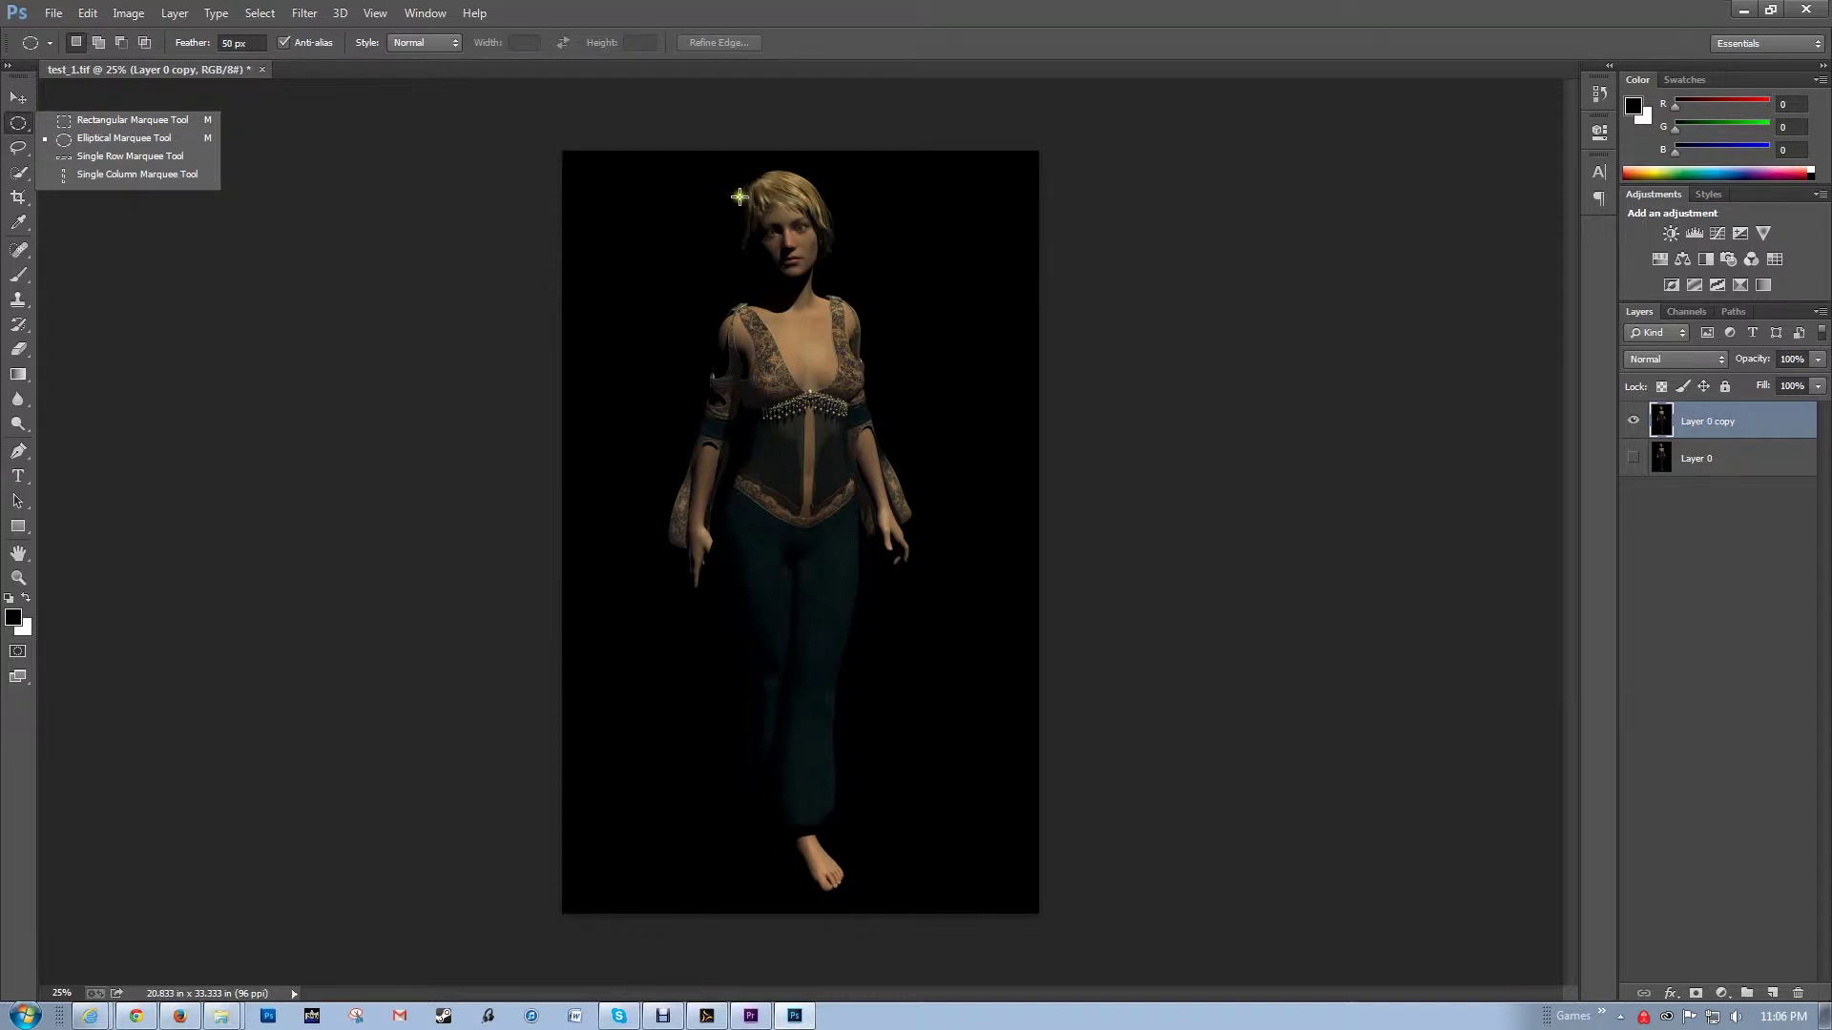
{"action": "left_click_drag", "start_coordinate": [741, 203], "coordinate": [829, 437]}
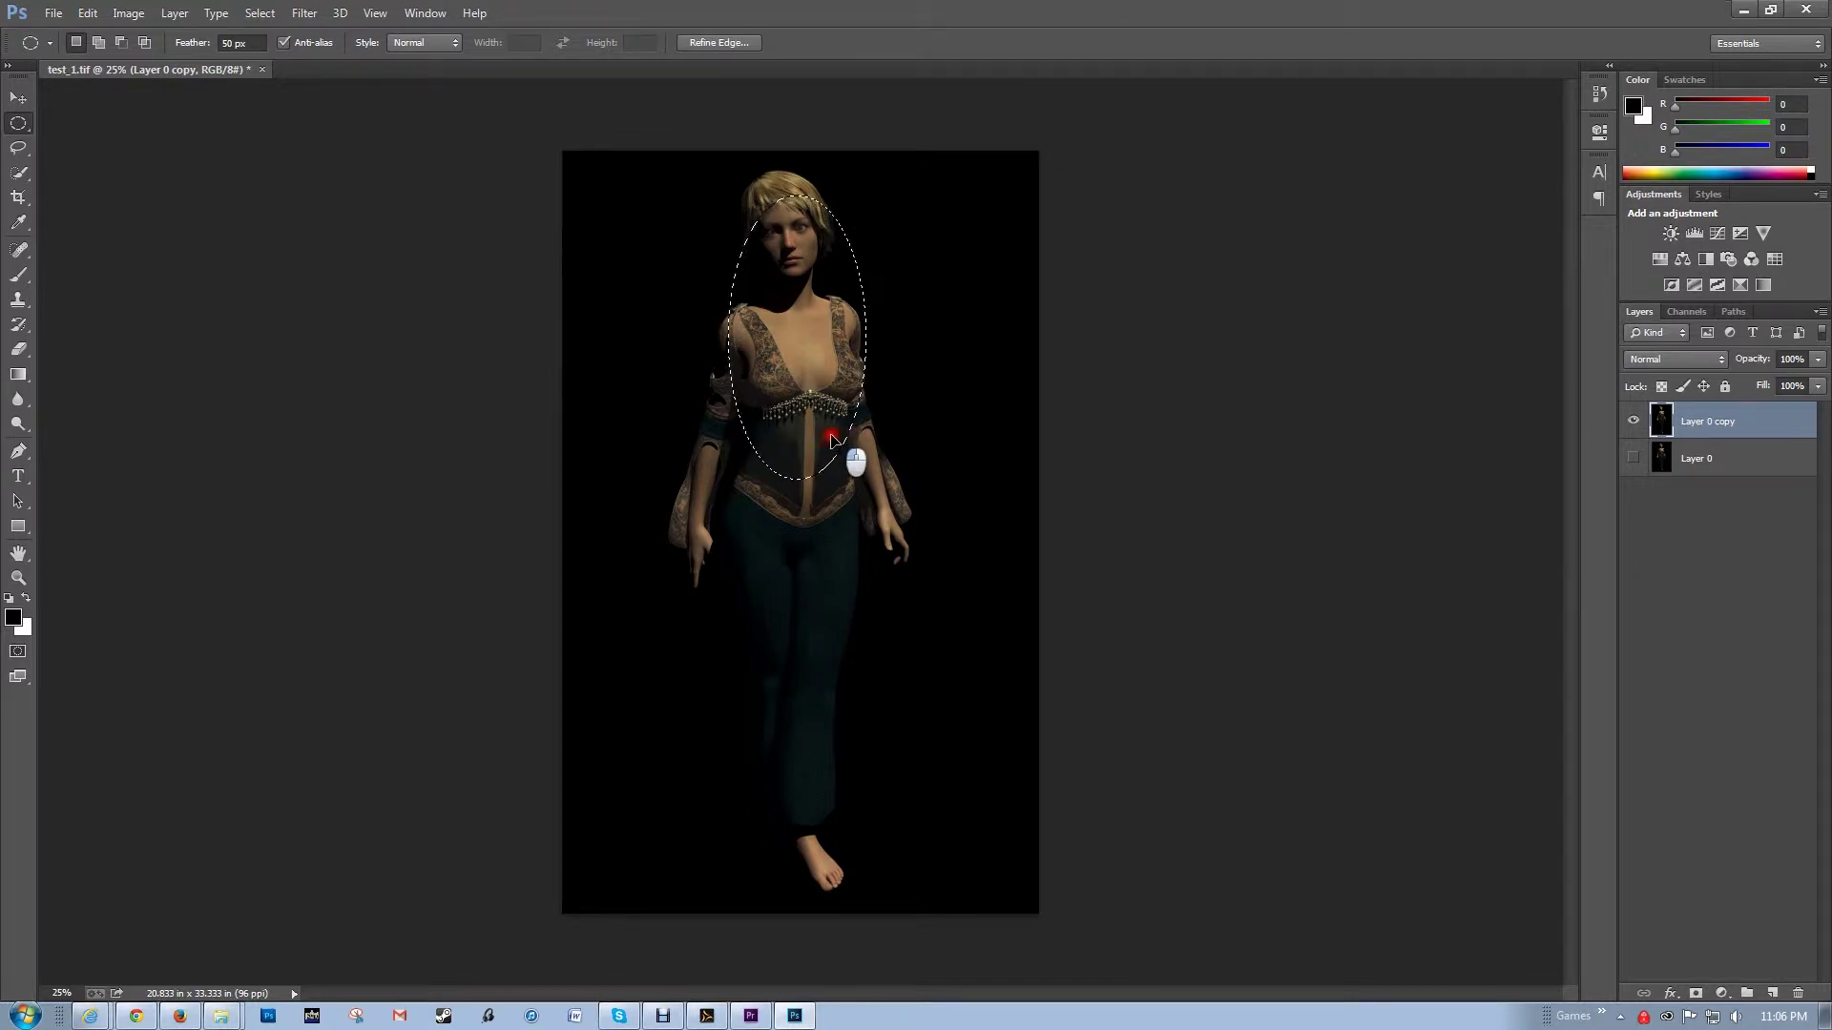
{"action": "left_click", "coordinate": [704, 197]}
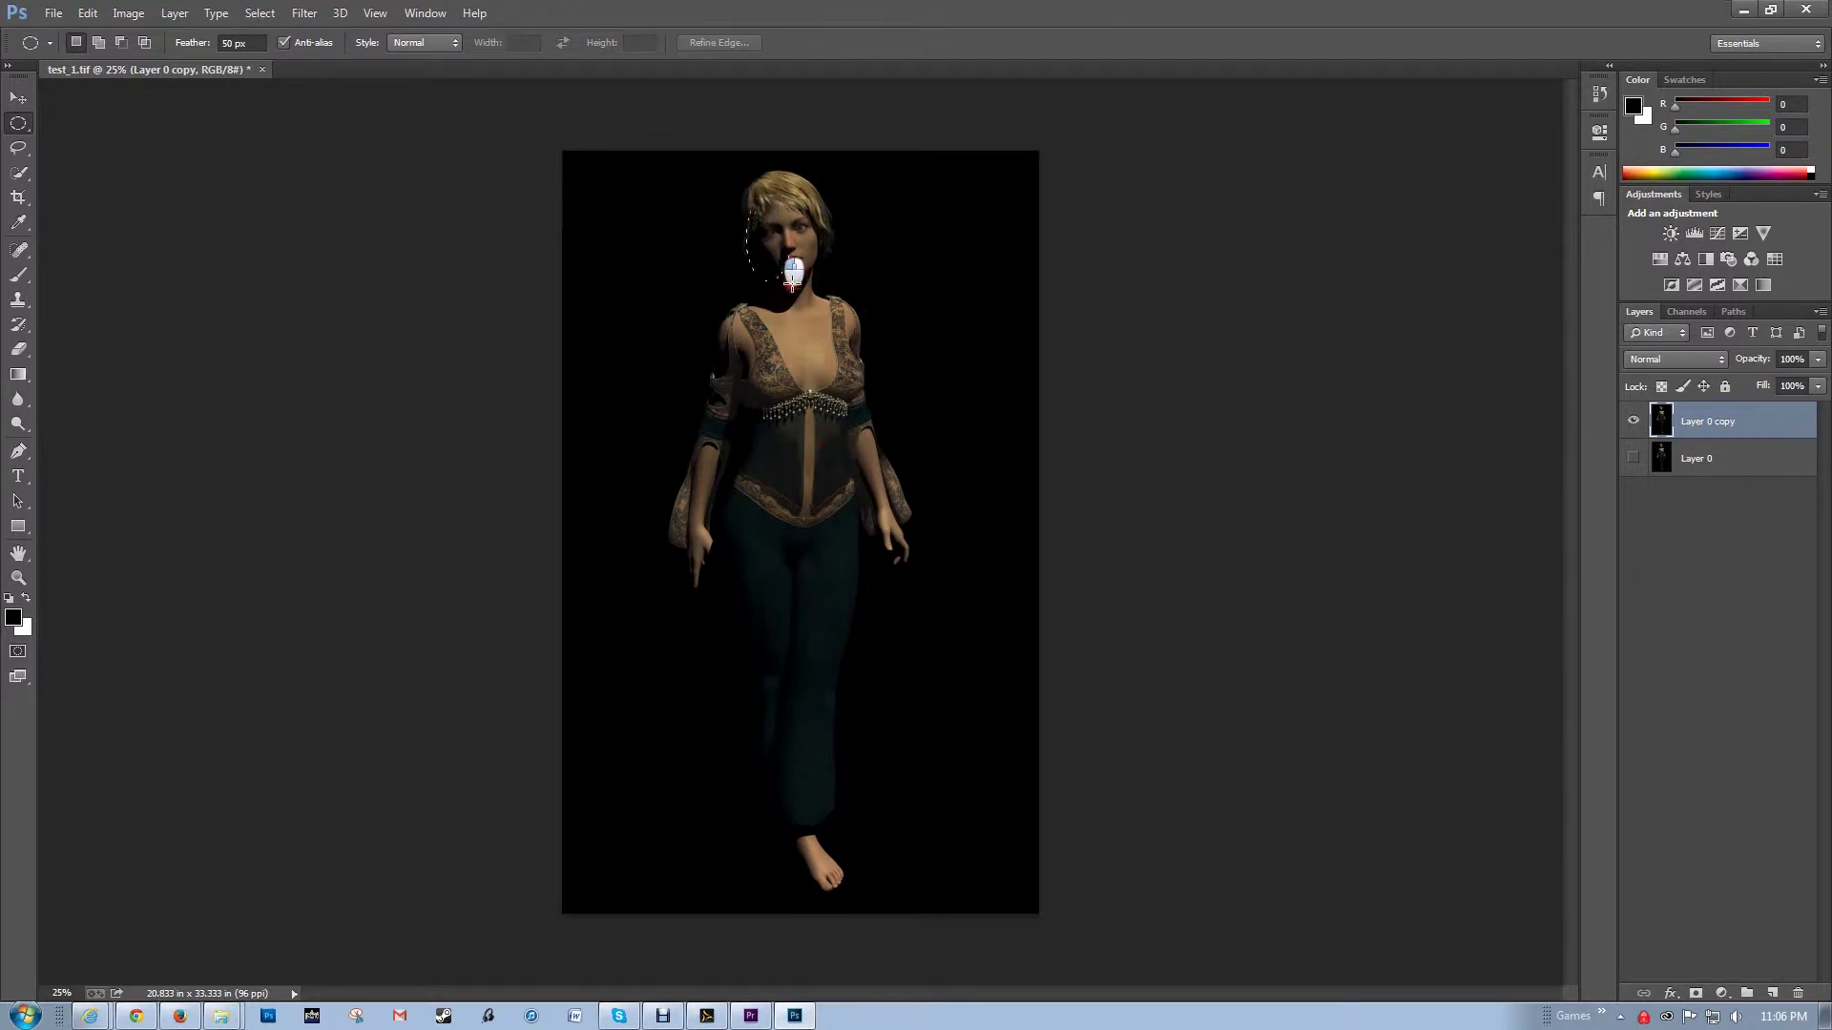
{"action": "mouse_move", "coordinate": [851, 404]}
{"action": "left_mouse_down"}
{"action": "mouse_move", "coordinate": [889, 459]}
{"action": "mouse_move", "coordinate": [822, 417]}
{"action": "left_mouse_up"}
{"action": "double_click", "coordinate": [226, 43]}
{"action": "type", "text": "50"}
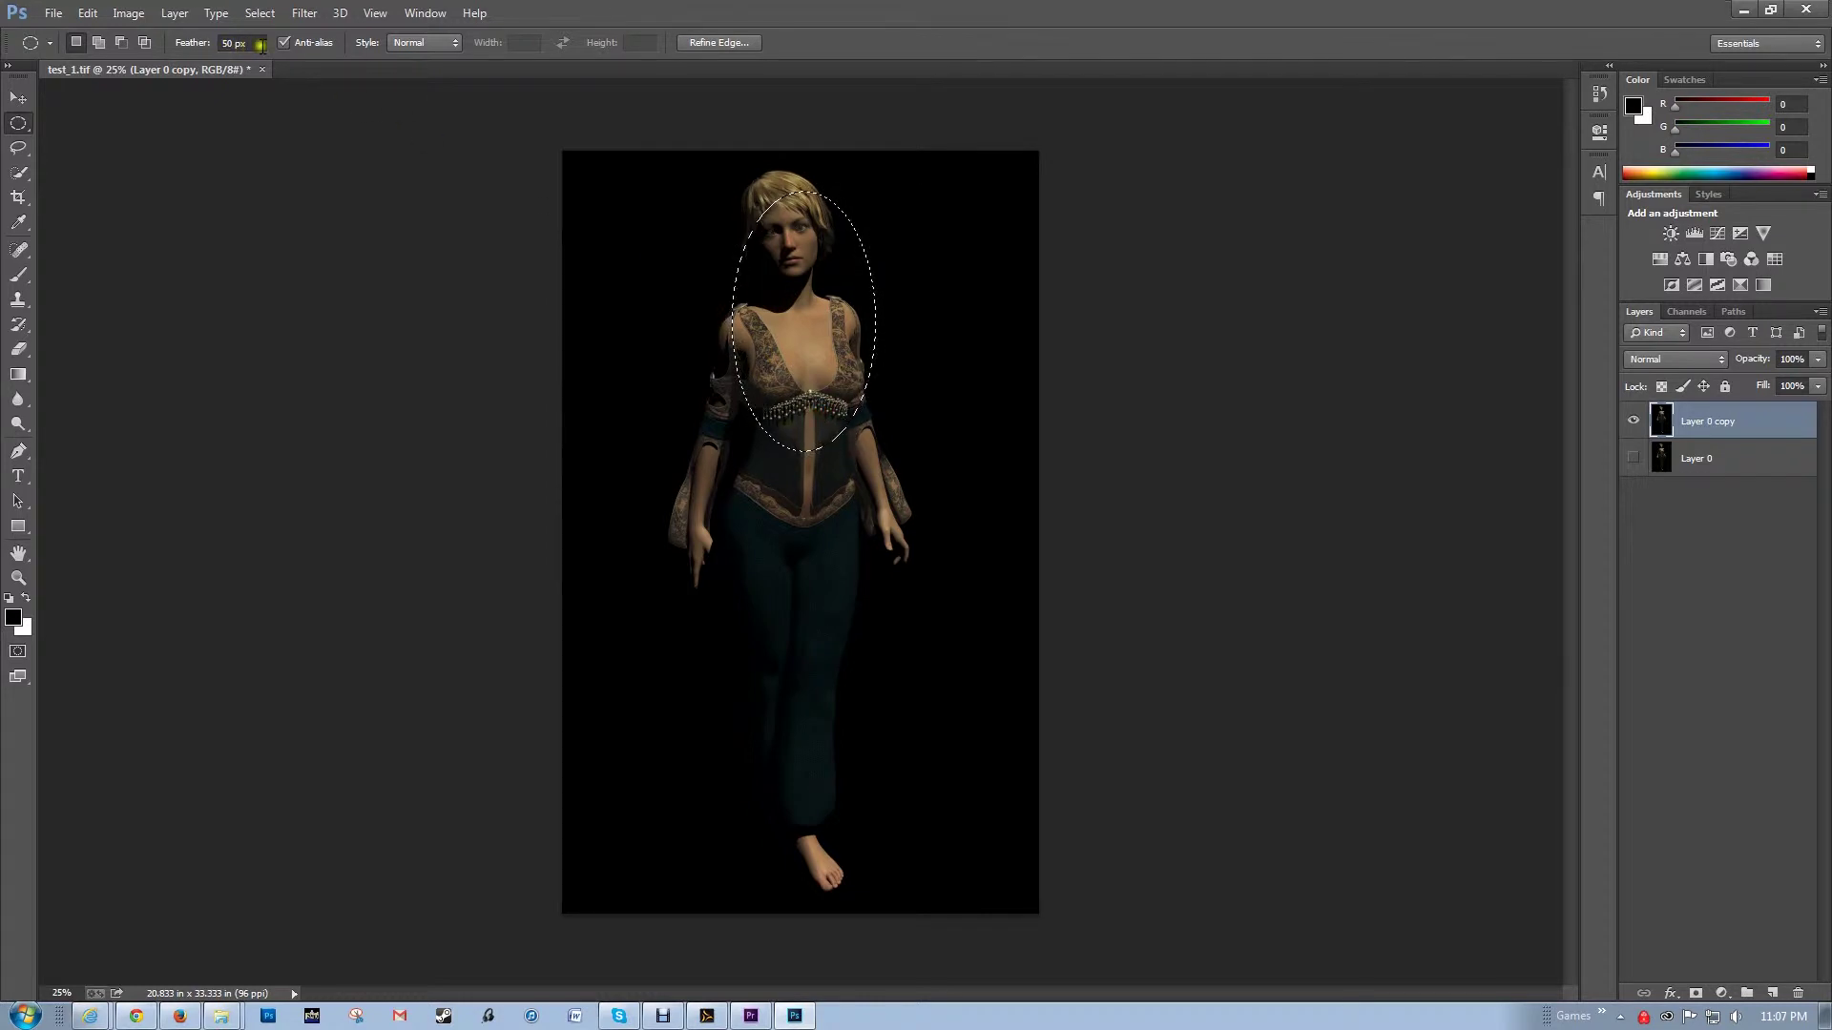
{"action": "left_click", "coordinate": [287, 43]}
Invert the selection and apply a 3.0-pixel Gaussian Blur outside the oval.
{"action": "left_click", "coordinate": [259, 13]}
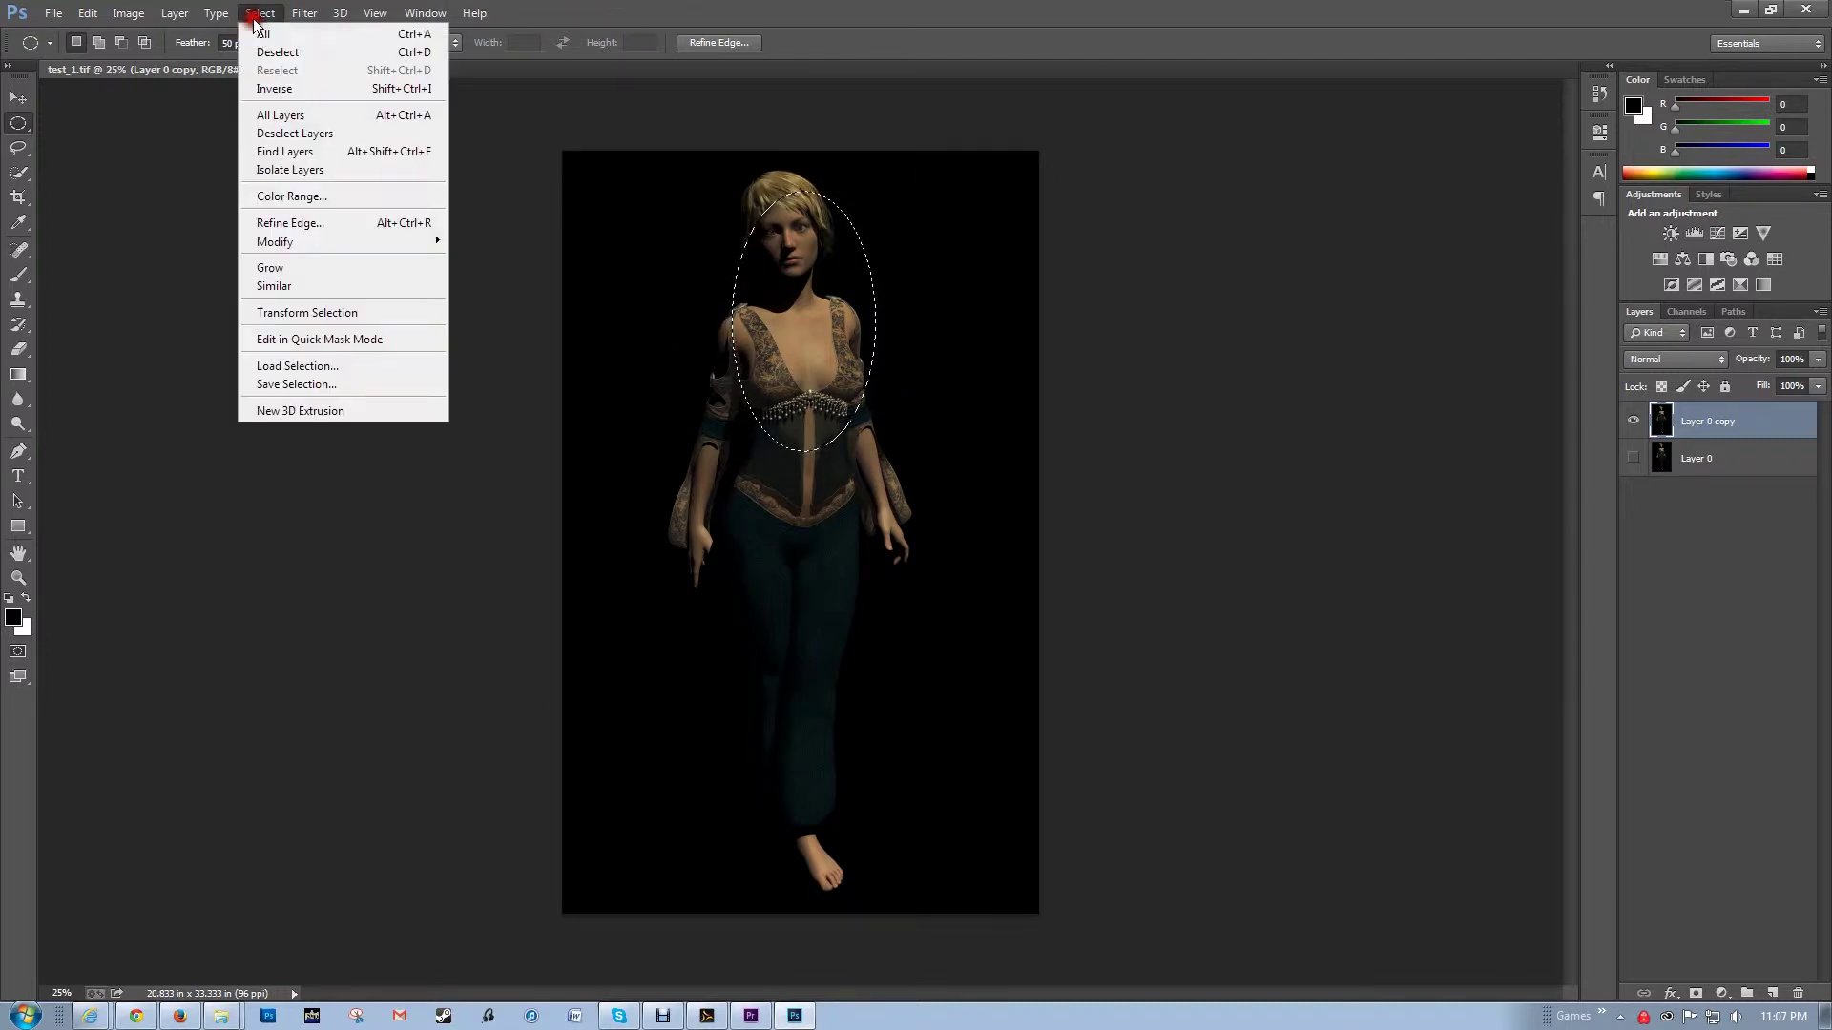
{"action": "left_click", "coordinate": [283, 89]}
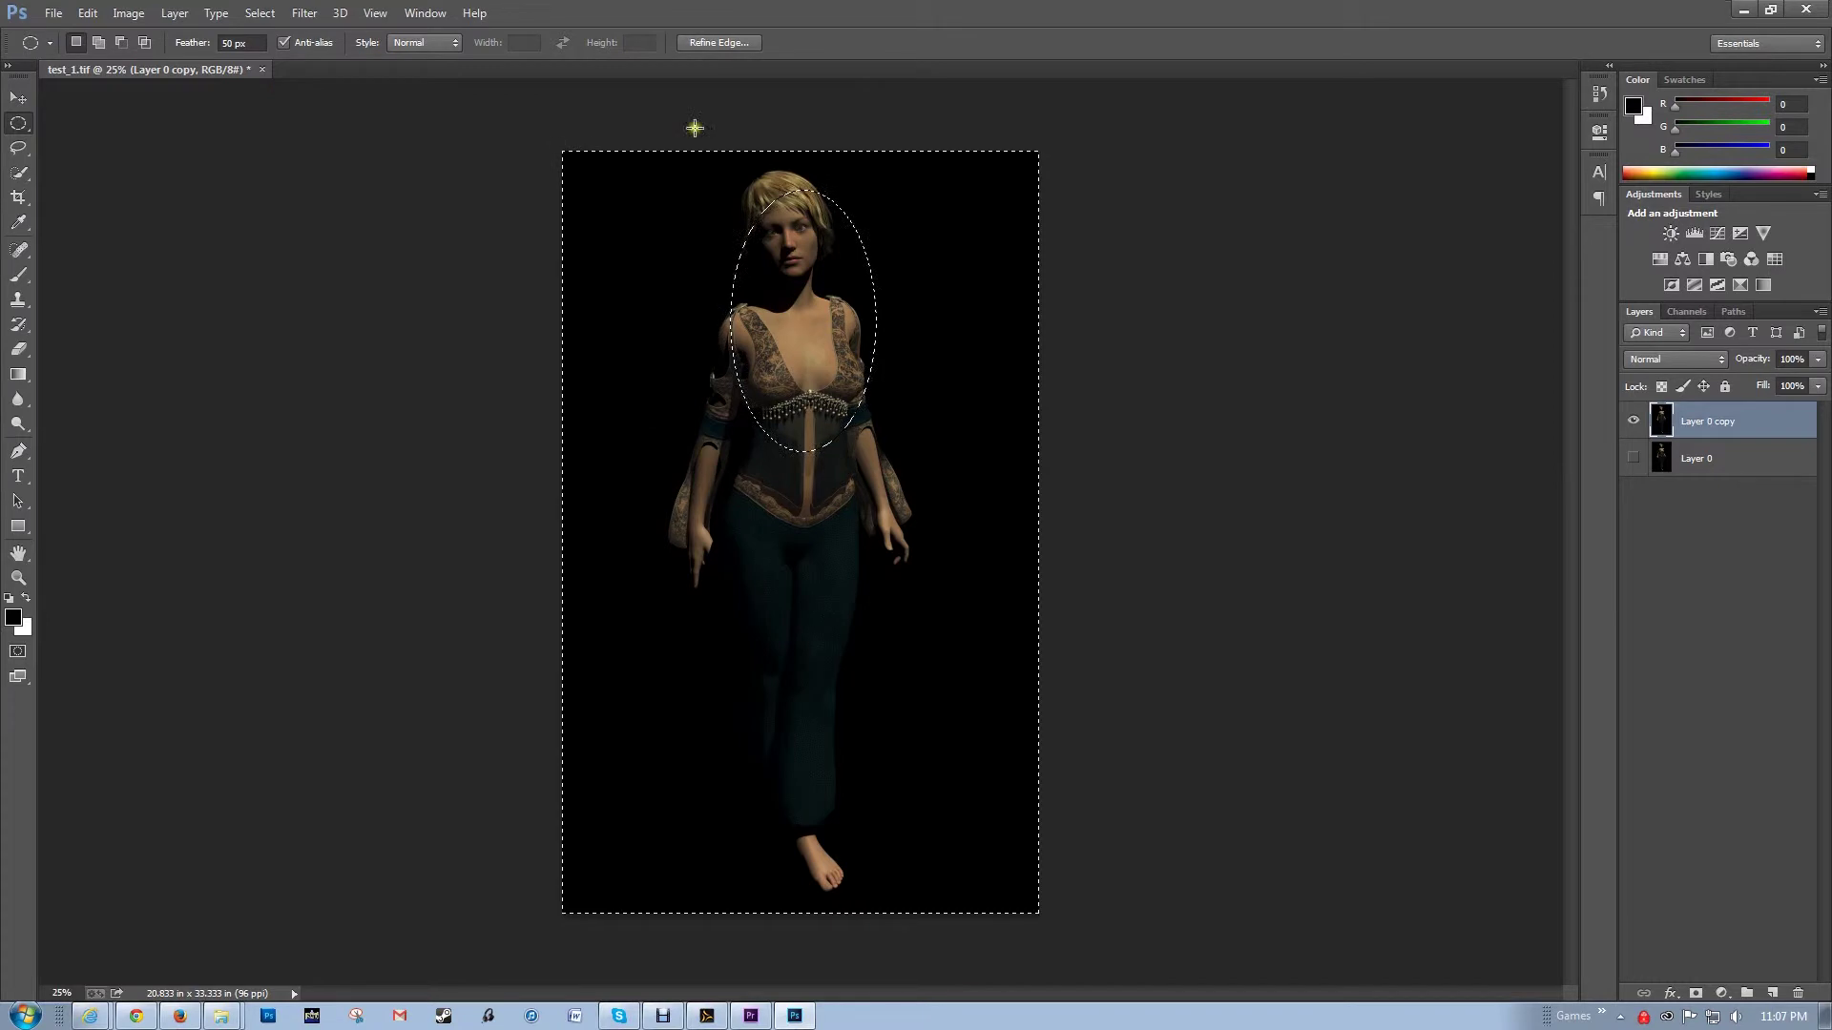
{"action": "left_click", "coordinate": [305, 12]}
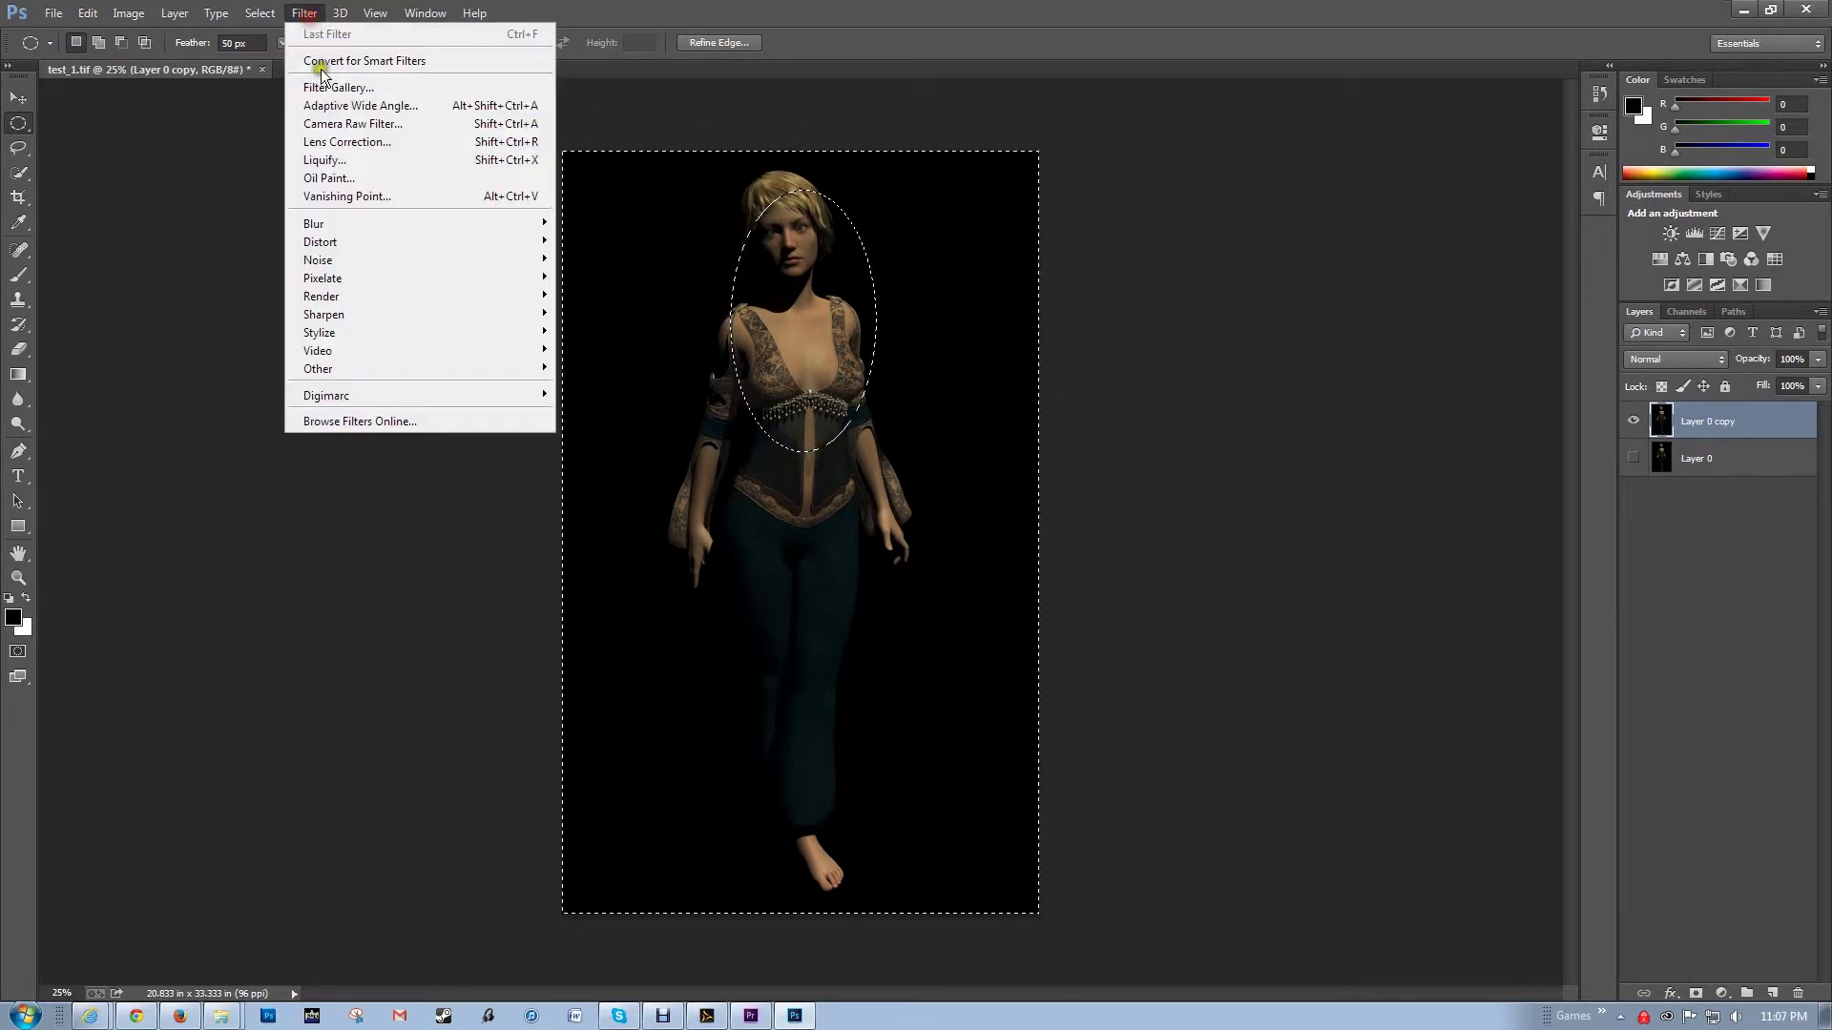
{"action": "mouse_move", "coordinate": [347, 221]}
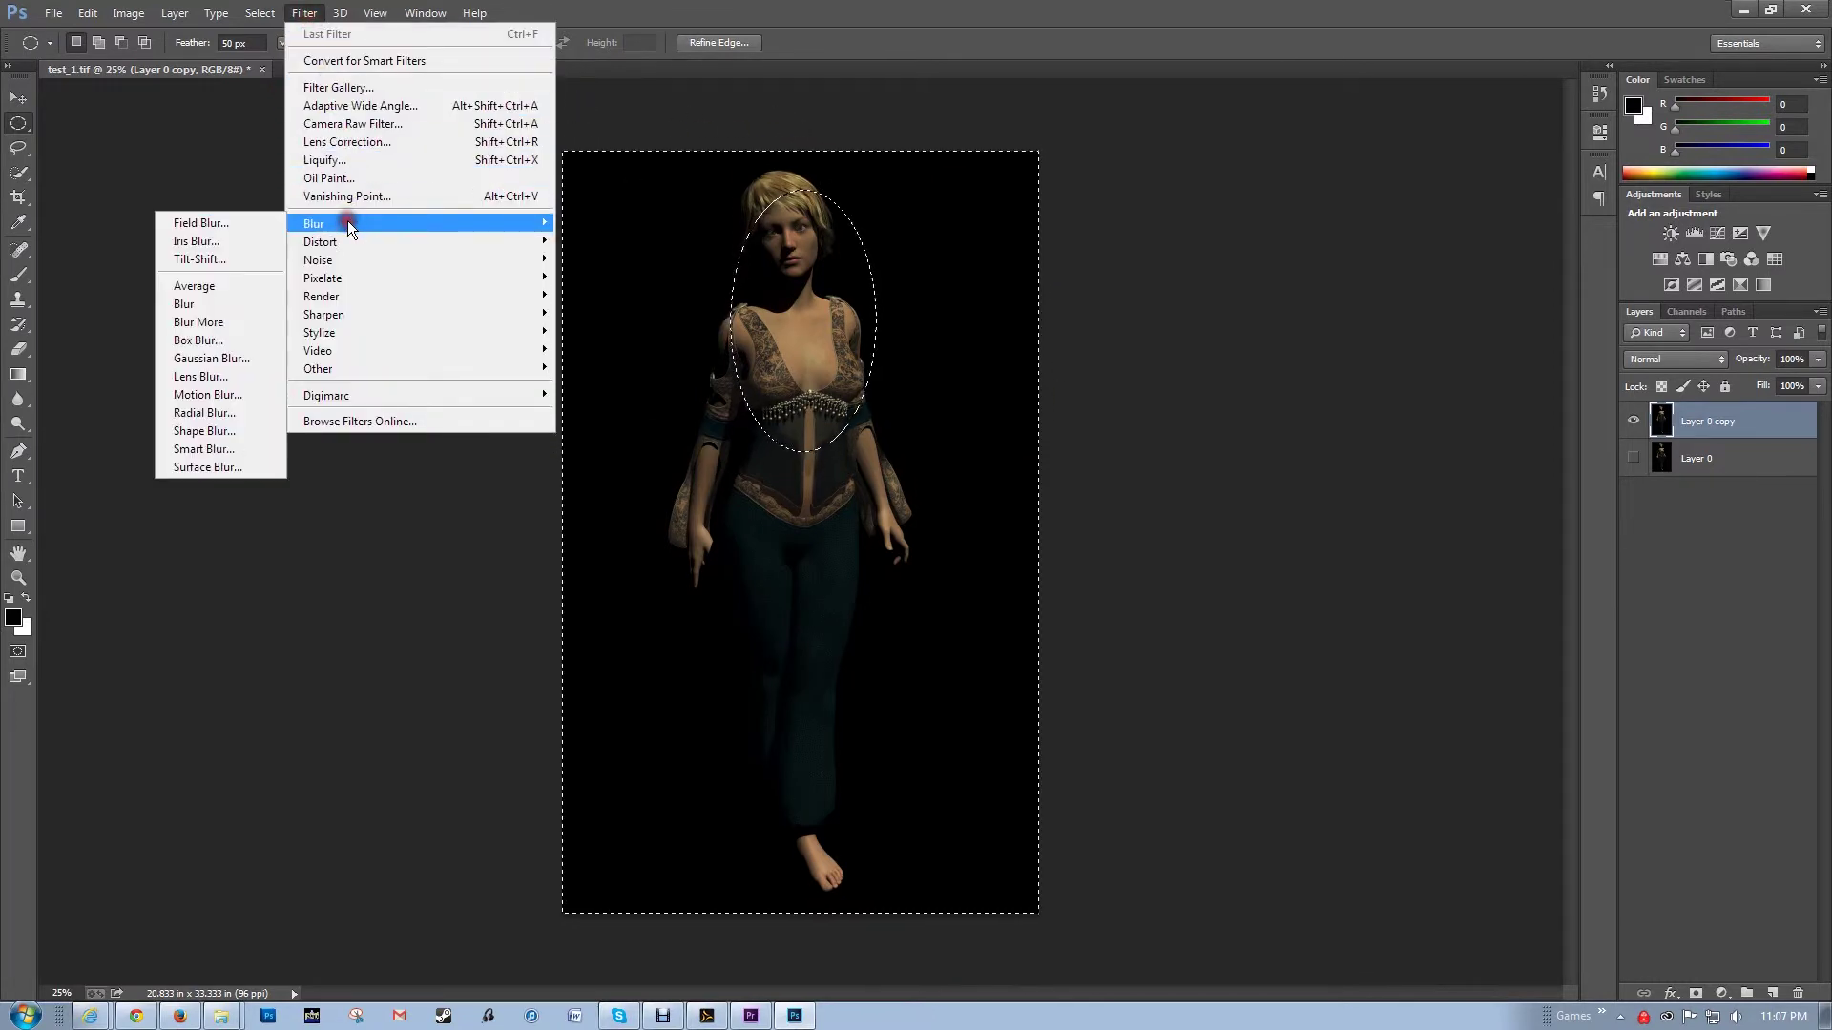
{"action": "left_click", "coordinate": [212, 358]}
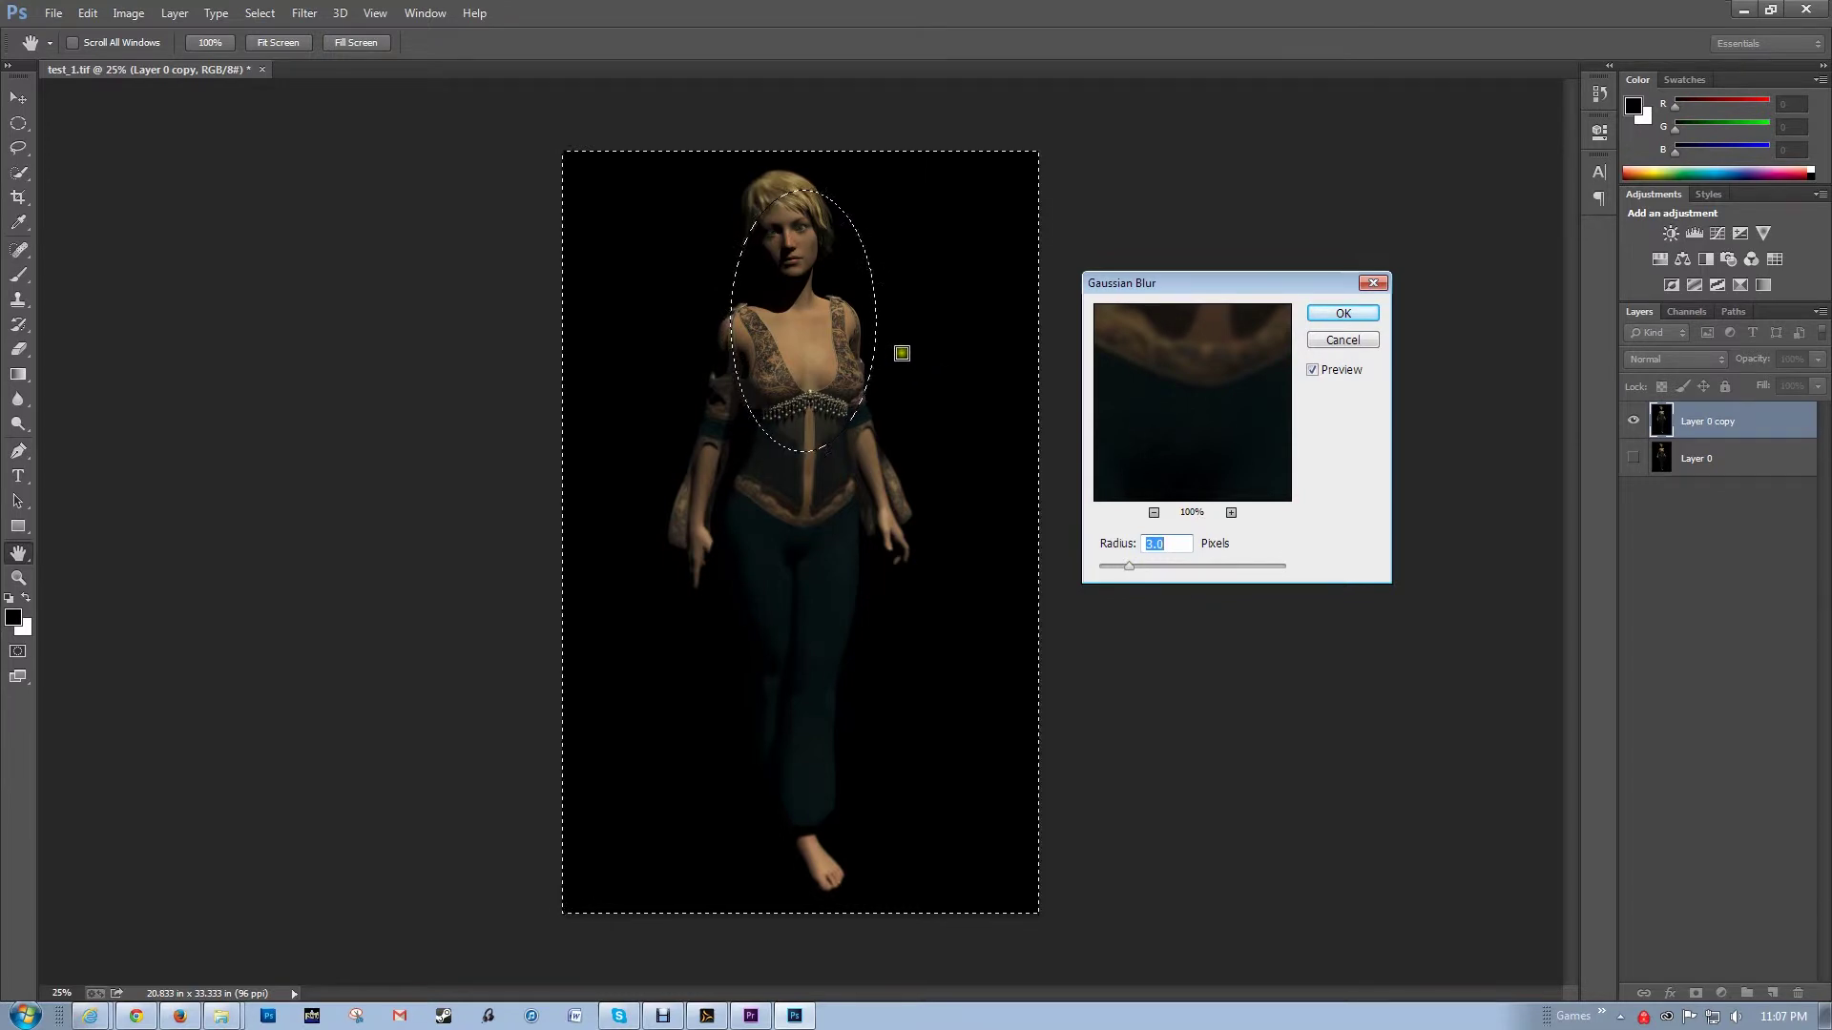
{"action": "key", "text": "ctrl+plus"}
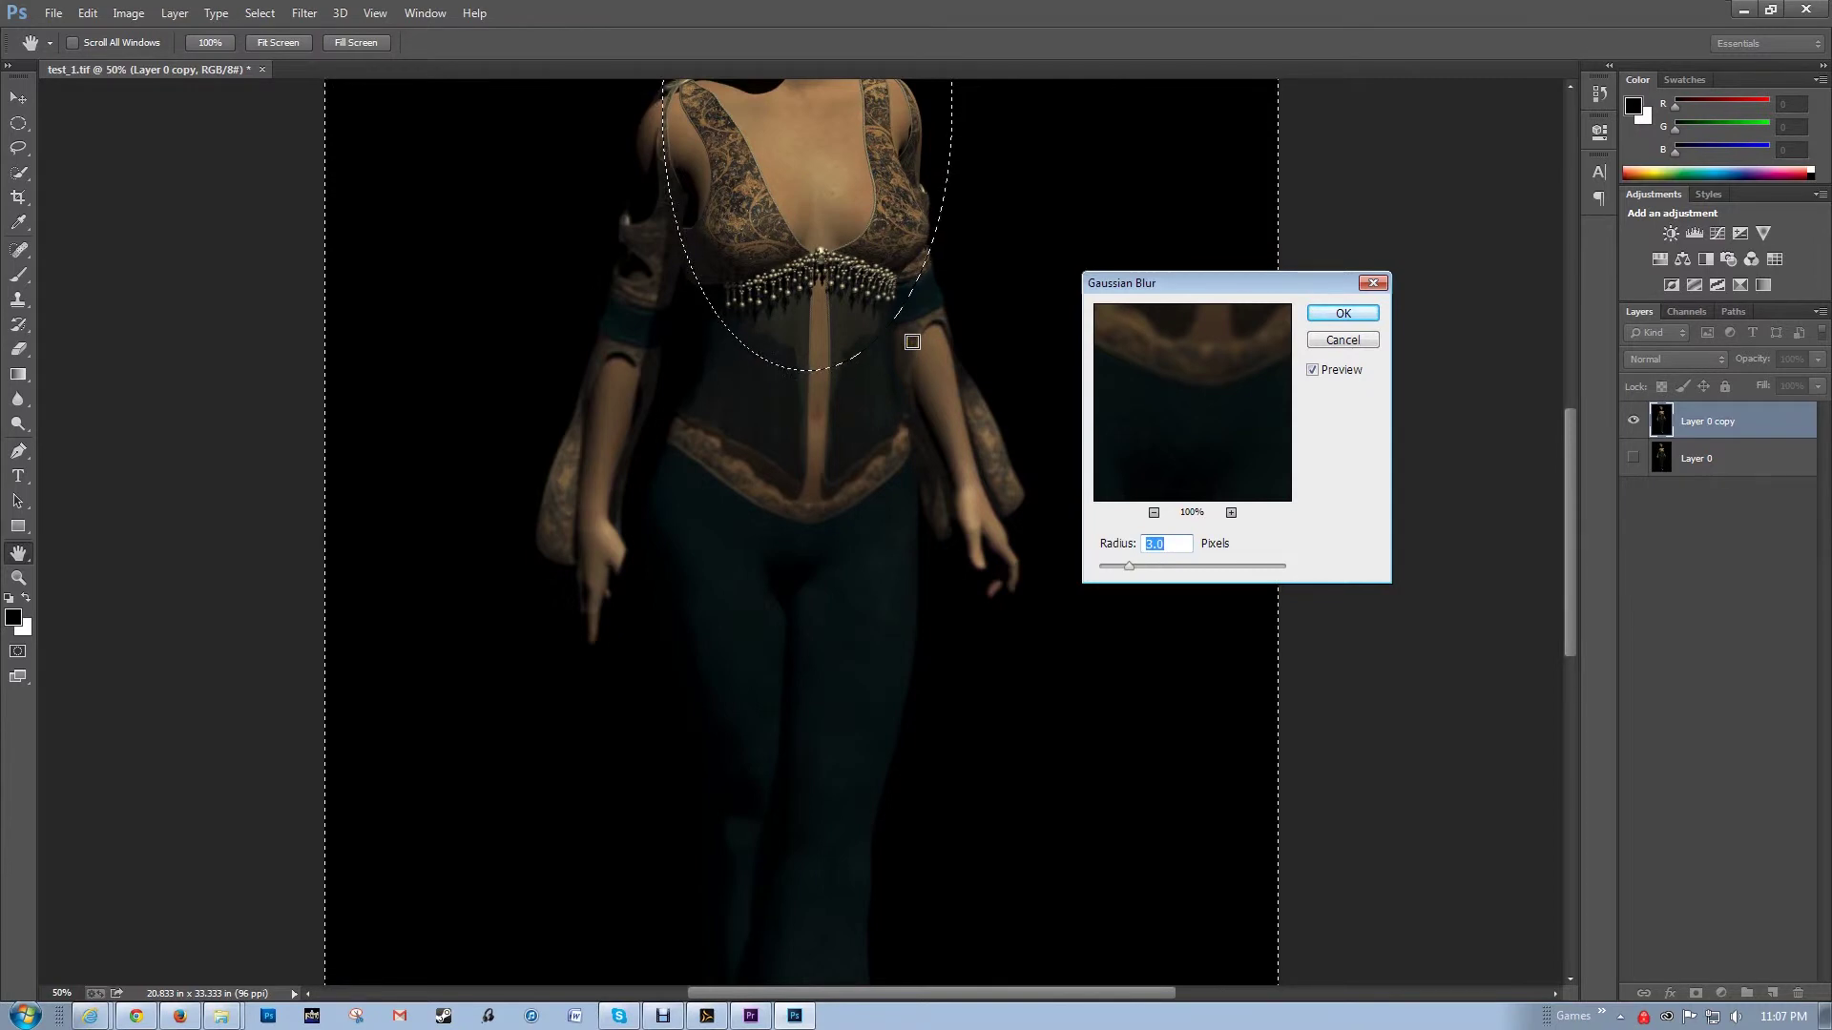
{"action": "left_click_drag", "start_coordinate": [960, 295], "coordinate": [983, 699]}
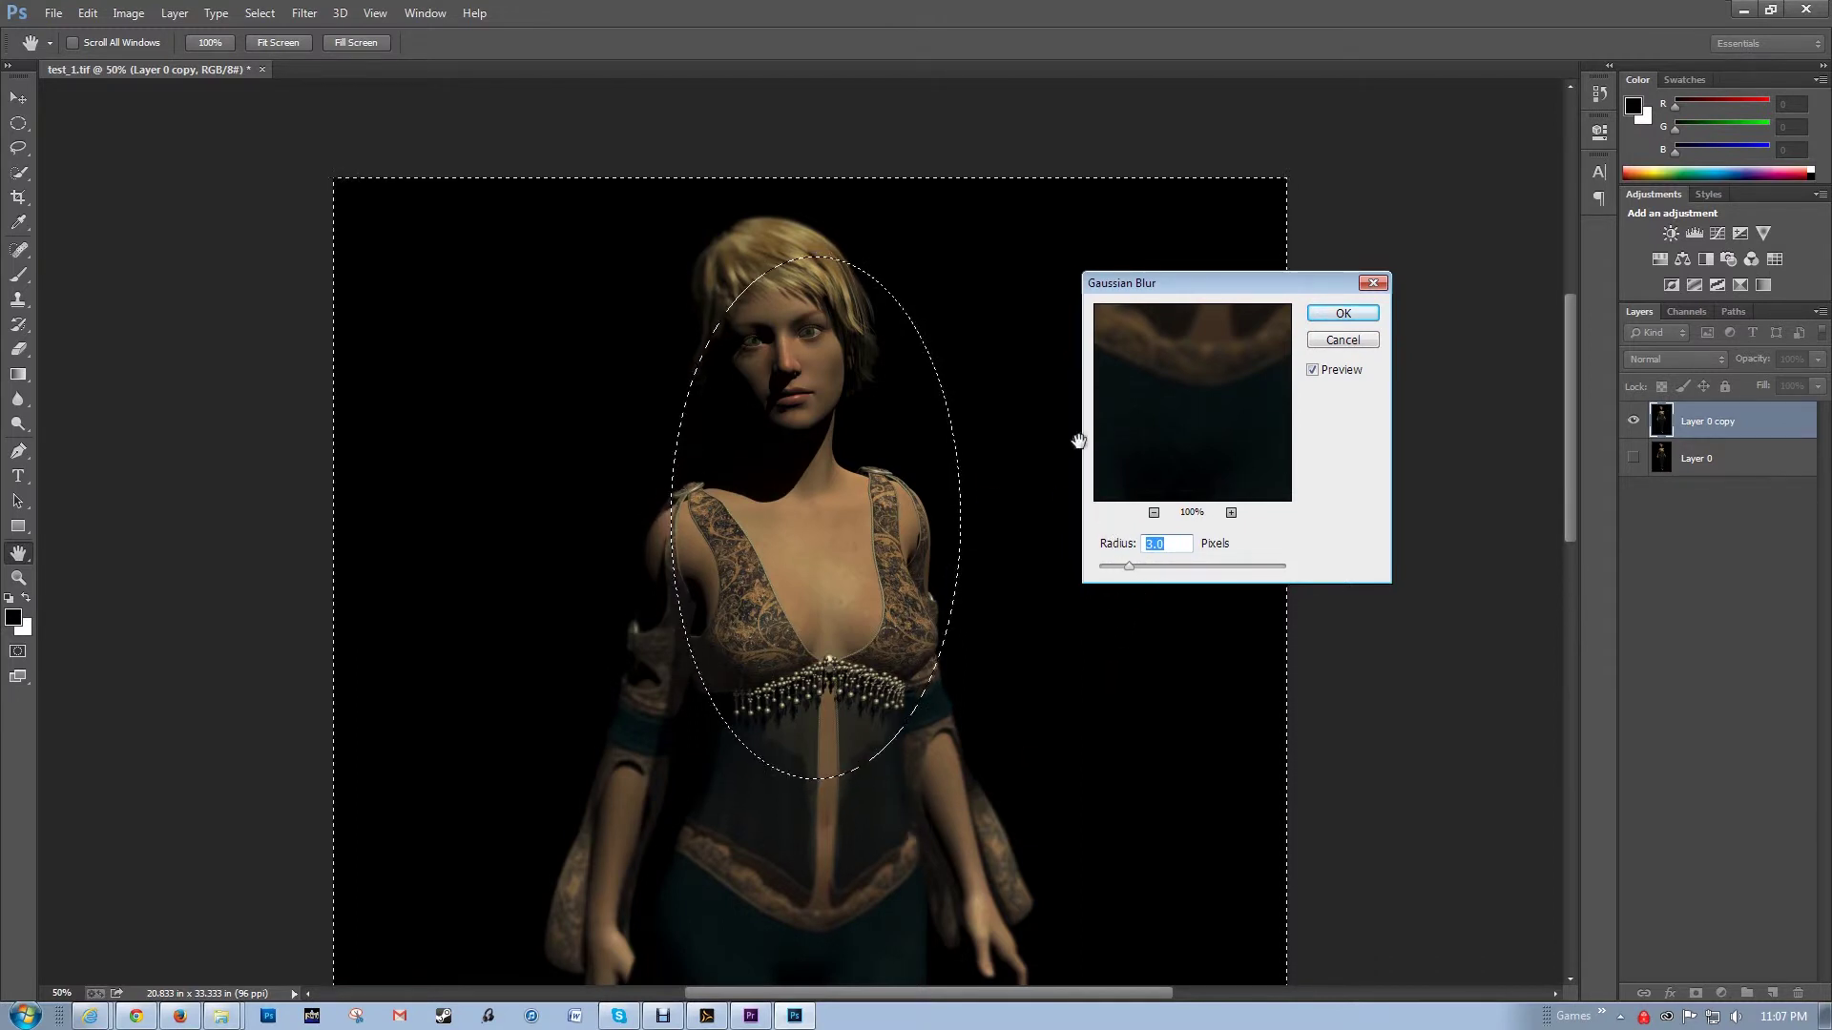
{"action": "left_click", "coordinate": [1330, 314]}
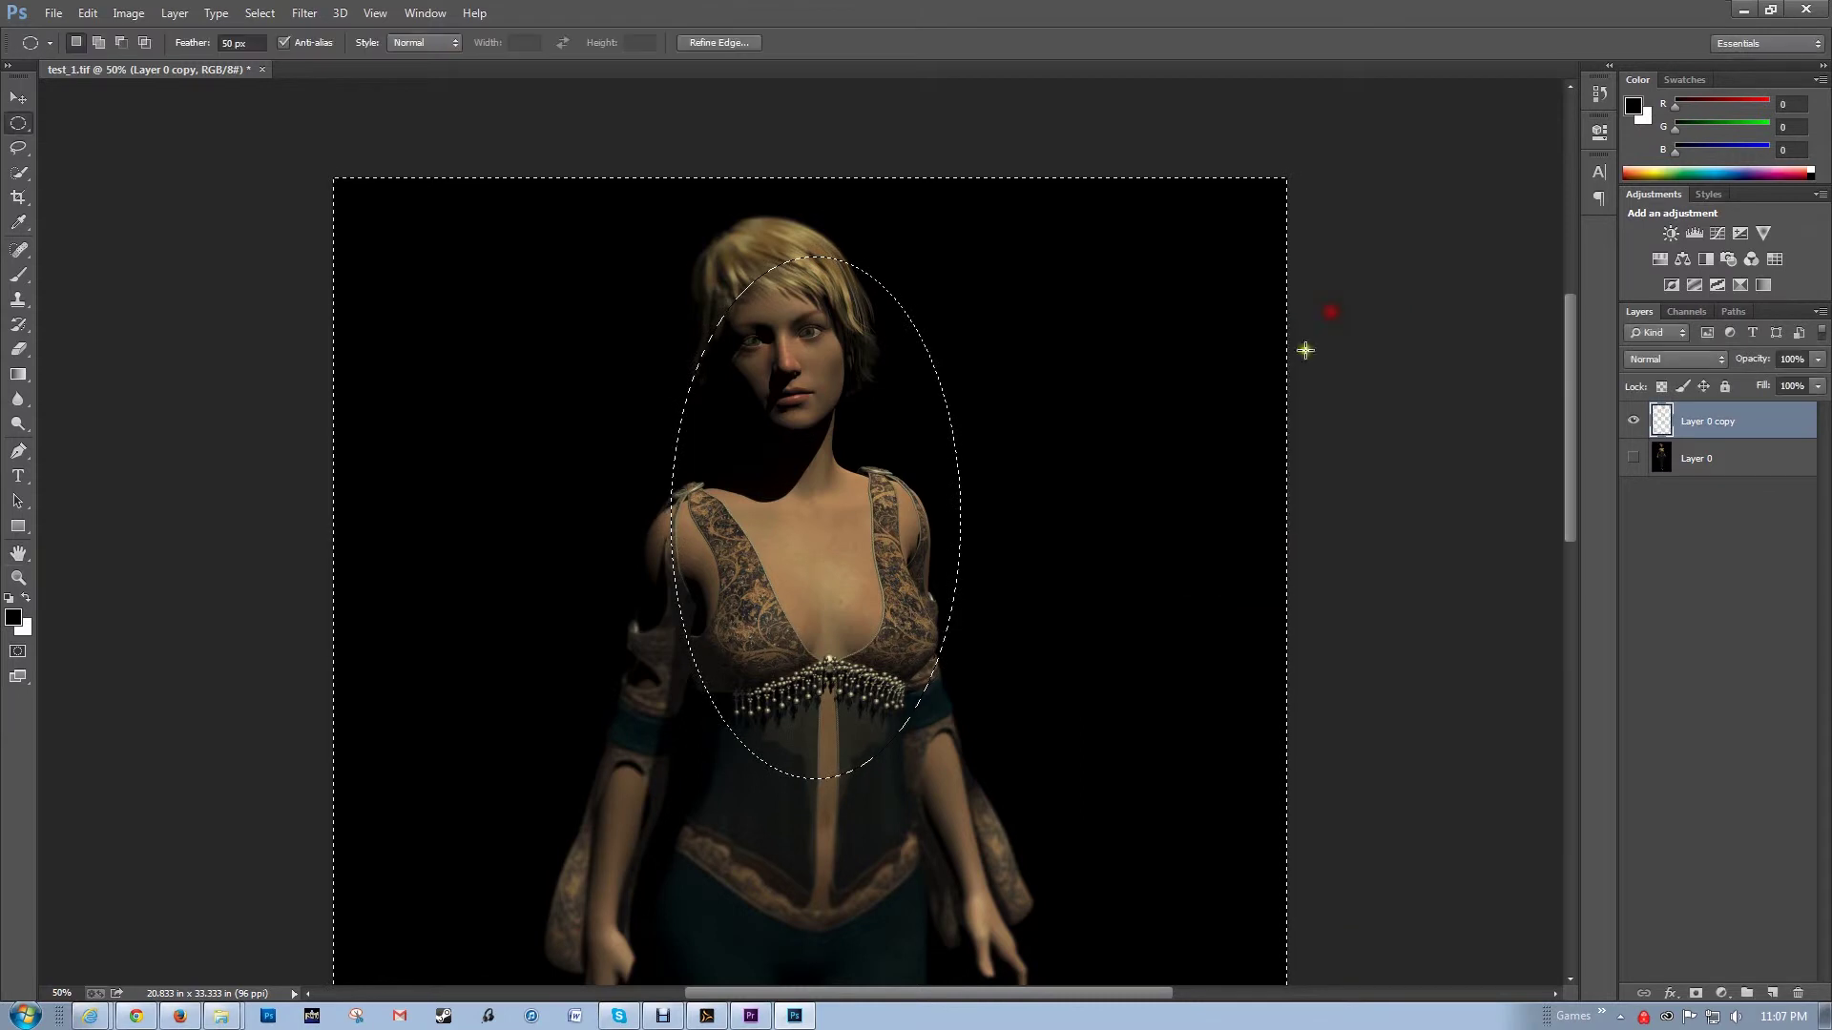
Clear the previous selection and set the marquee feather to 75 px.
{"action": "left_click", "coordinate": [1012, 681]}
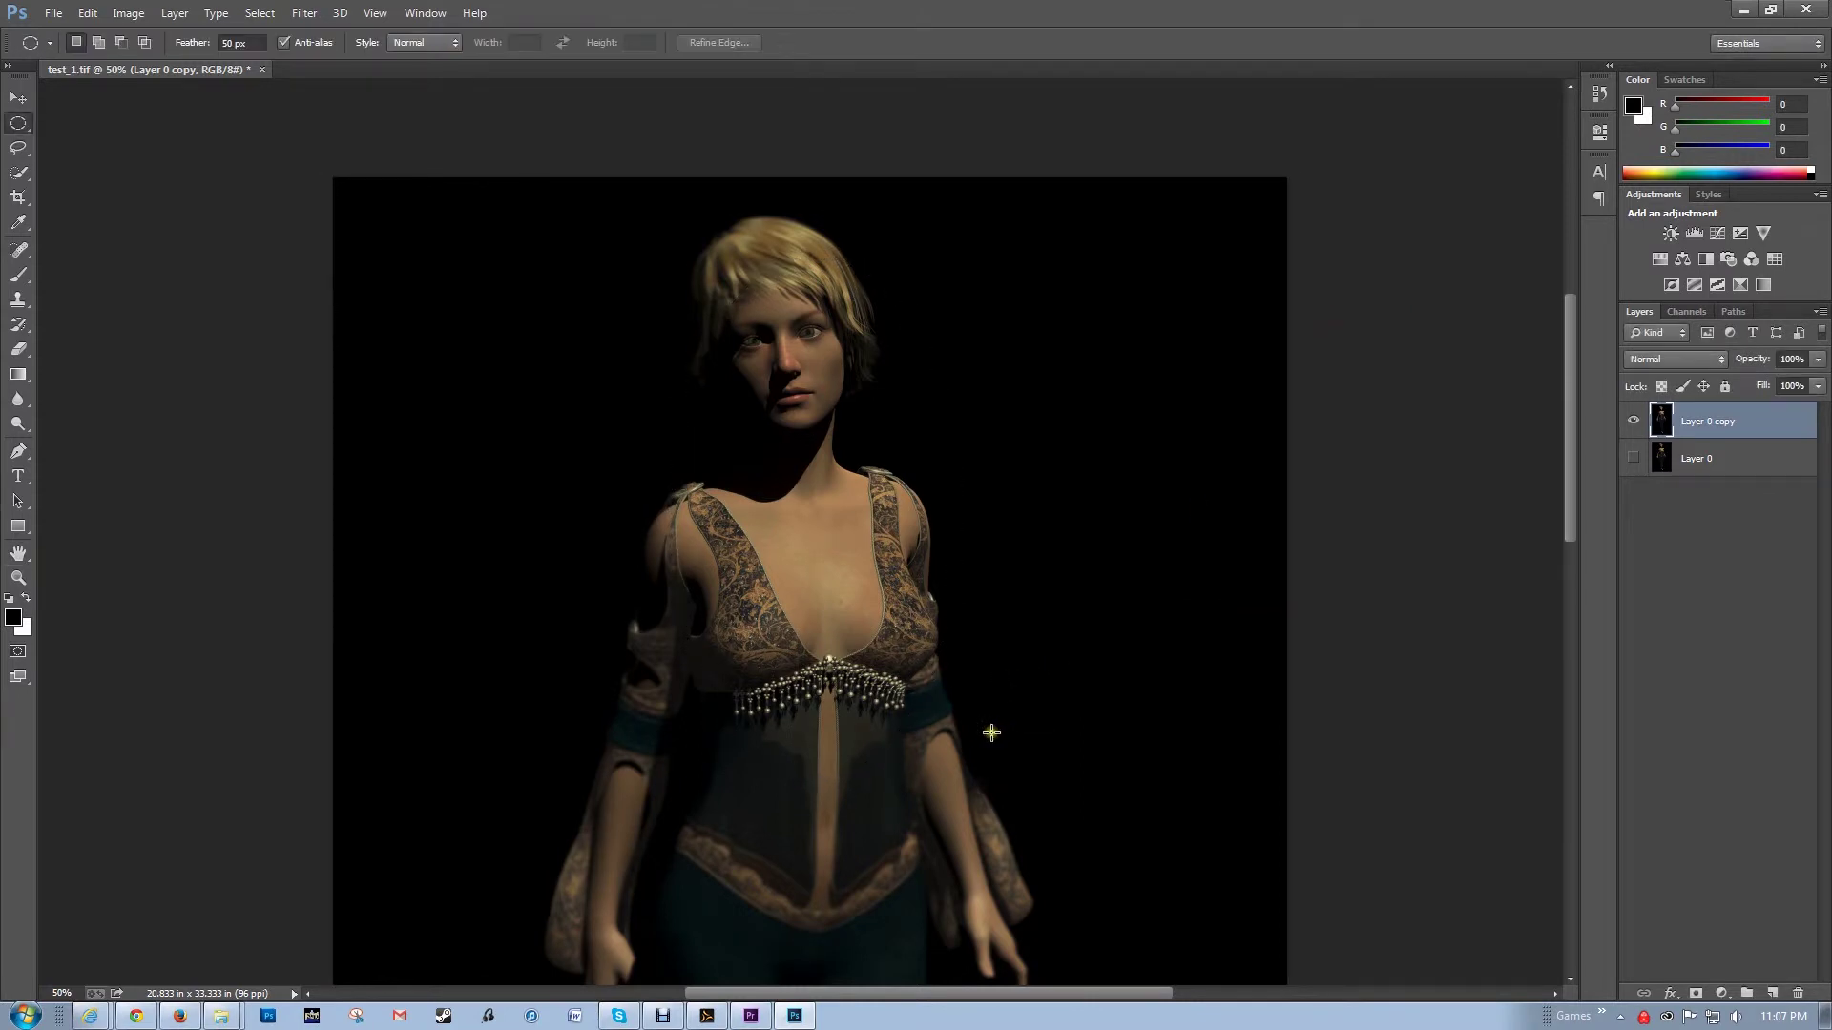
{"action": "left_click_drag", "start_coordinate": [962, 752], "coordinate": [1022, 683]}
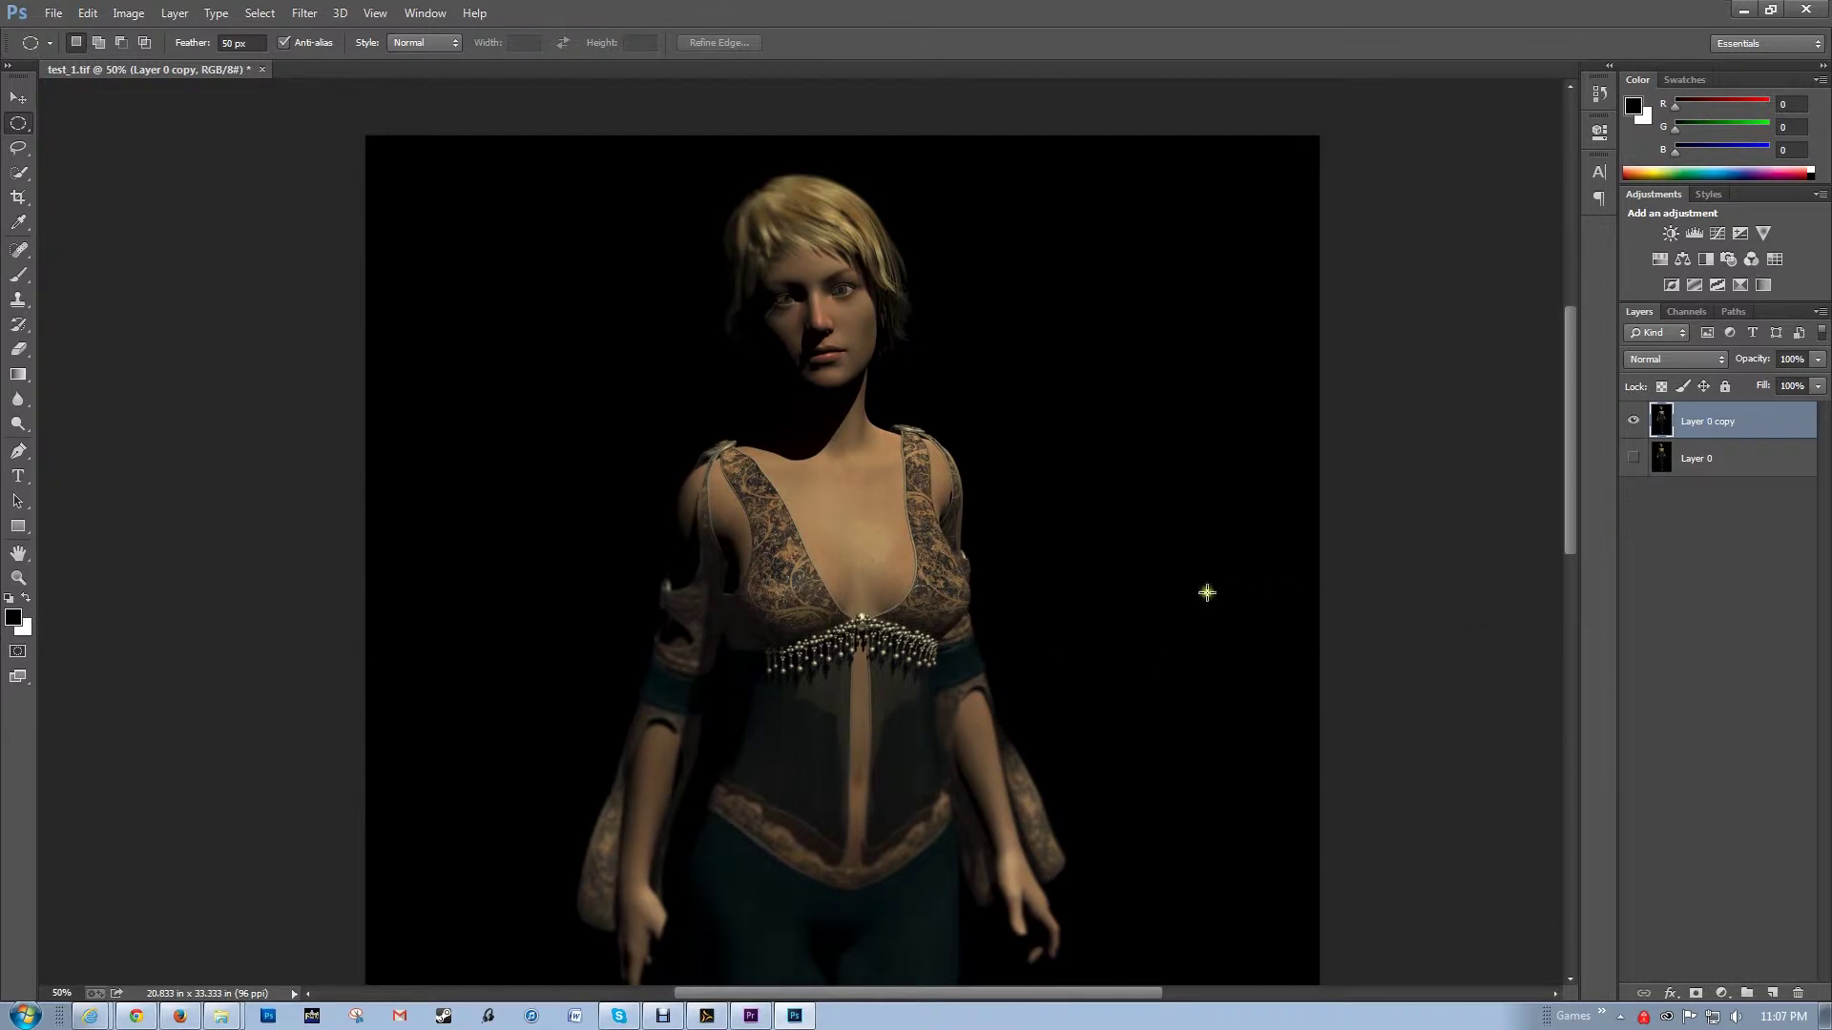
{"action": "key", "text": "ctrl+shift+d"}
{"action": "key", "text": "ctrl+shift+i"}
{"action": "key", "text": "ctrl+shift+i"}
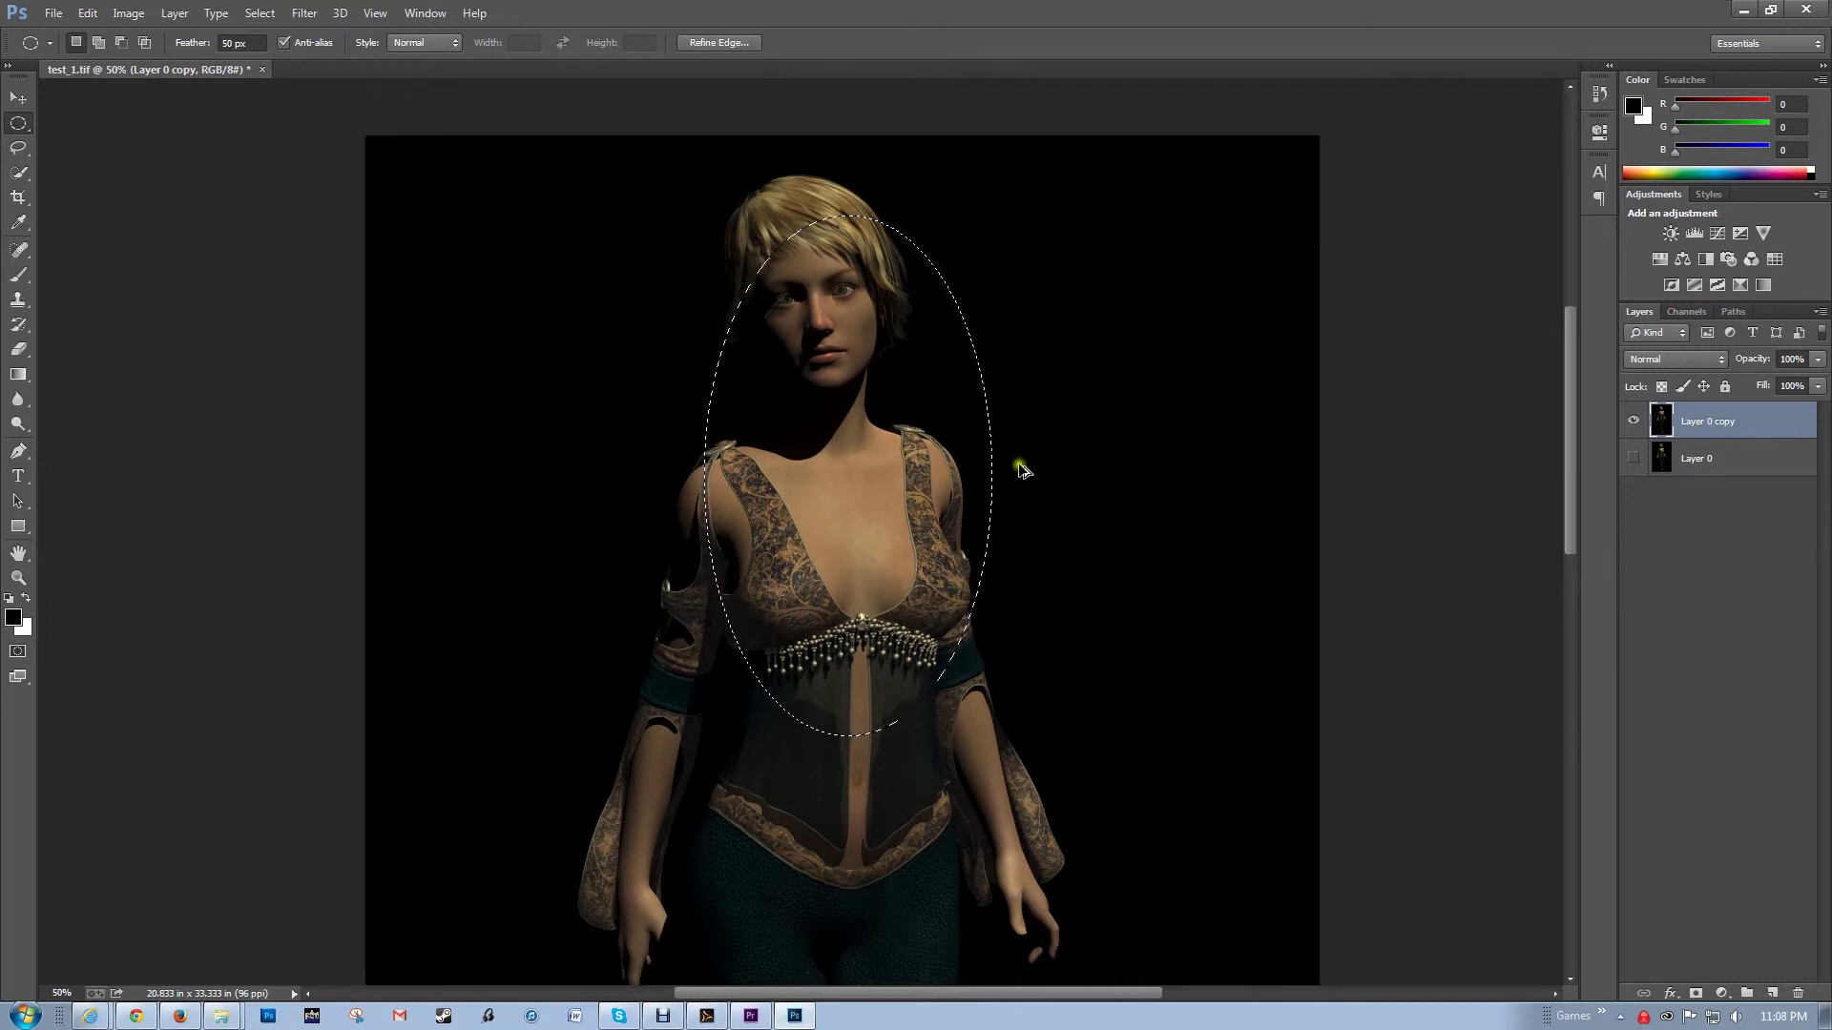
{"action": "left_click", "coordinate": [811, 418]}
{"action": "left_click", "coordinate": [246, 43]}
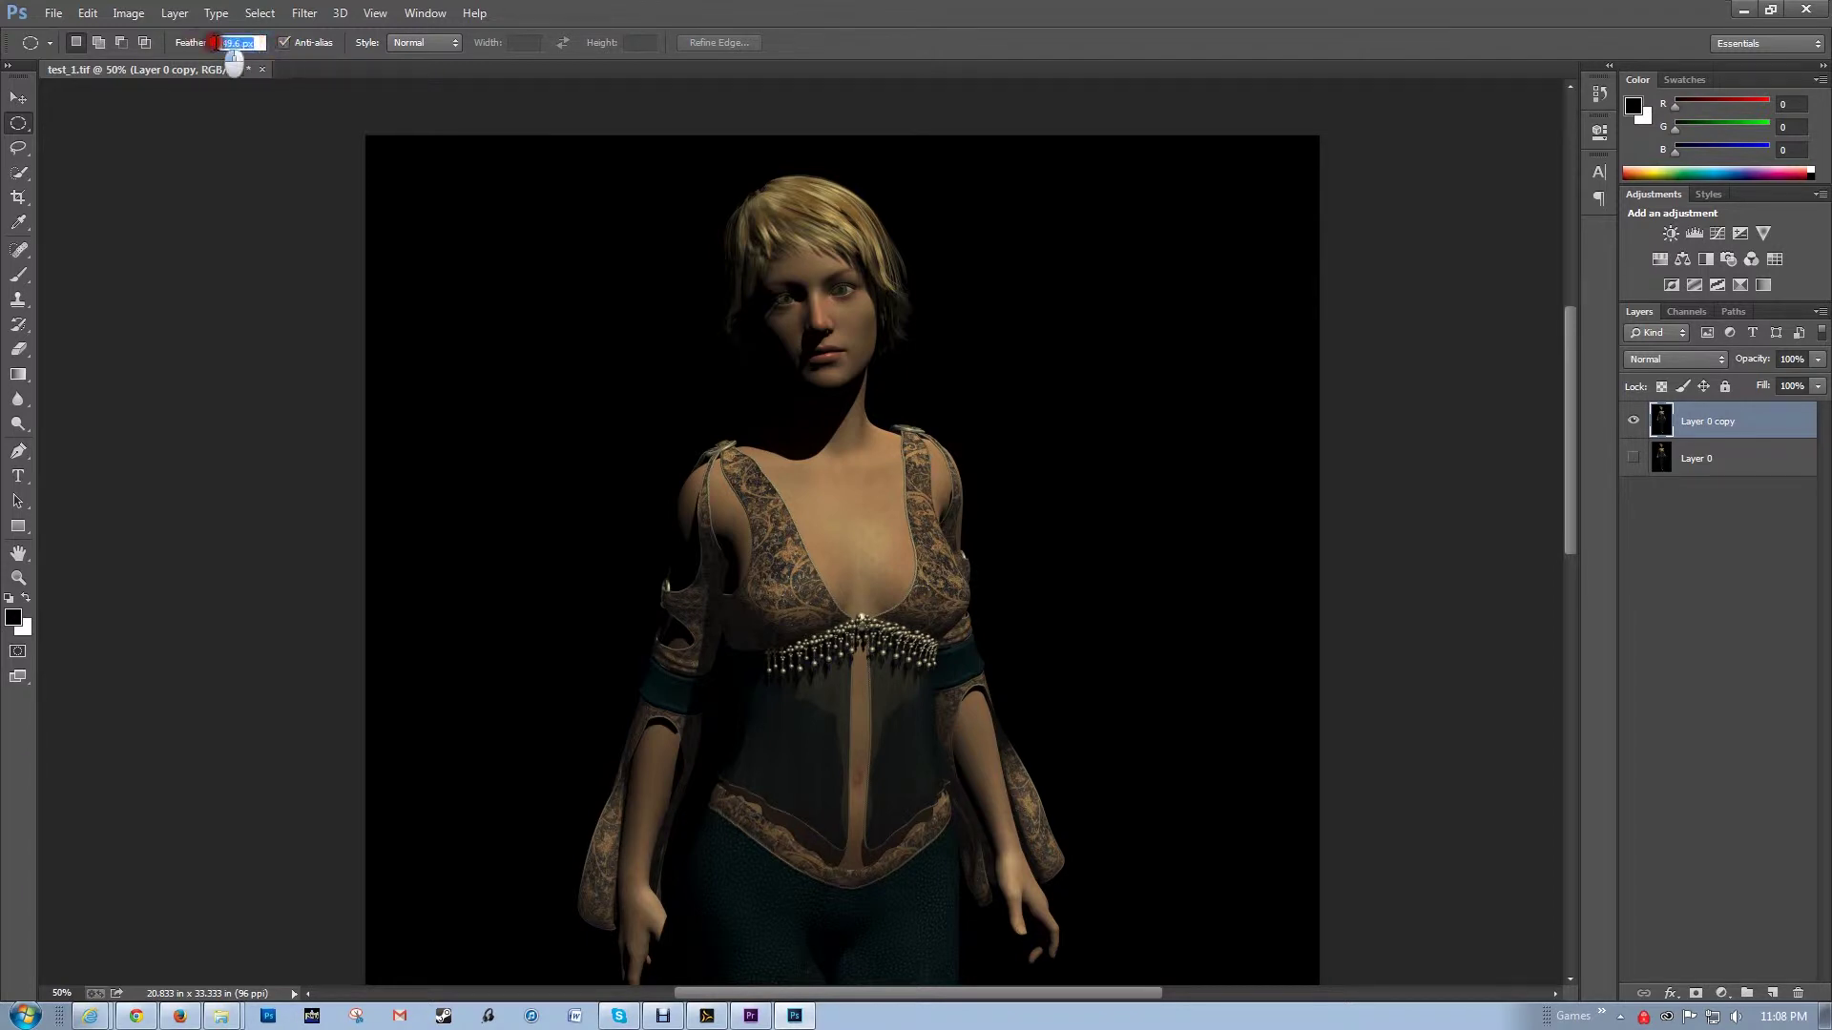
{"action": "type", "text": "75"}
{"action": "key", "text": "Return"}
Select a large oval over the head and chest, then invert it.
{"action": "left_click_drag", "start_coordinate": [750, 297], "coordinate": [986, 651]}
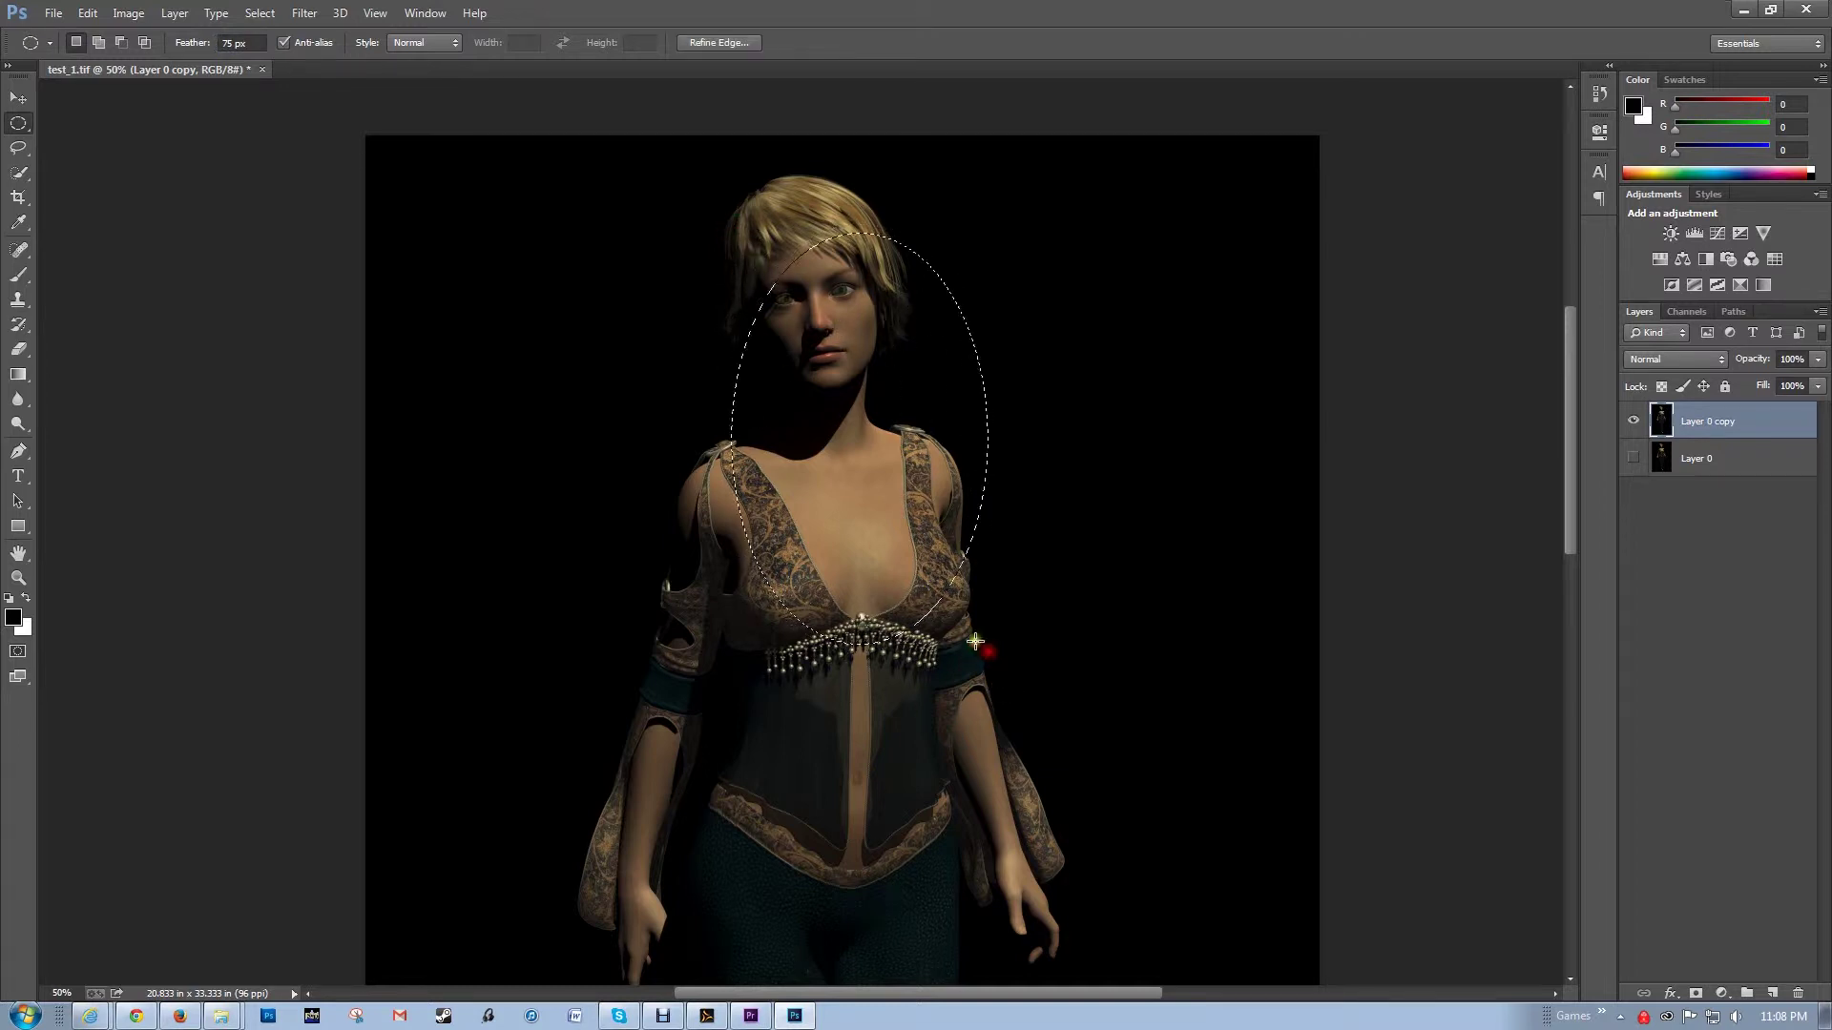
{"action": "left_click_drag", "start_coordinate": [883, 552], "coordinate": [861, 514]}
{"action": "left_click", "coordinate": [276, 27]}
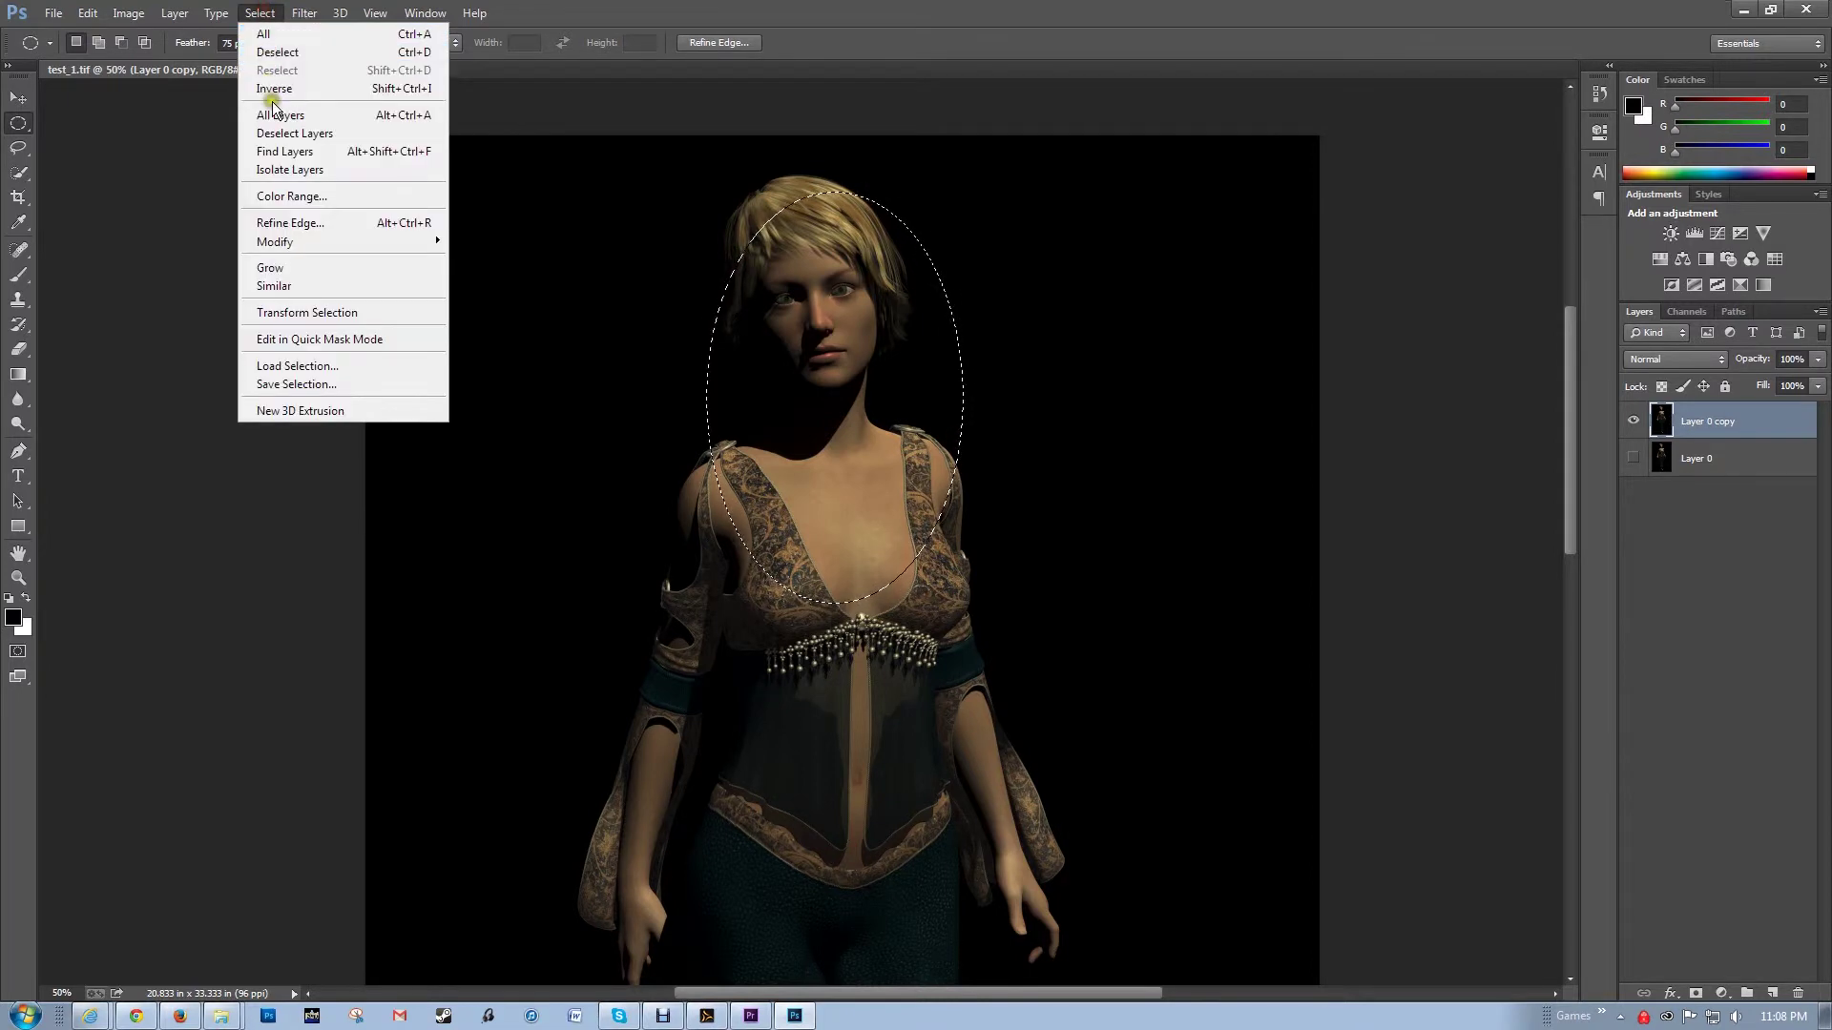
{"action": "left_click", "coordinate": [275, 94]}
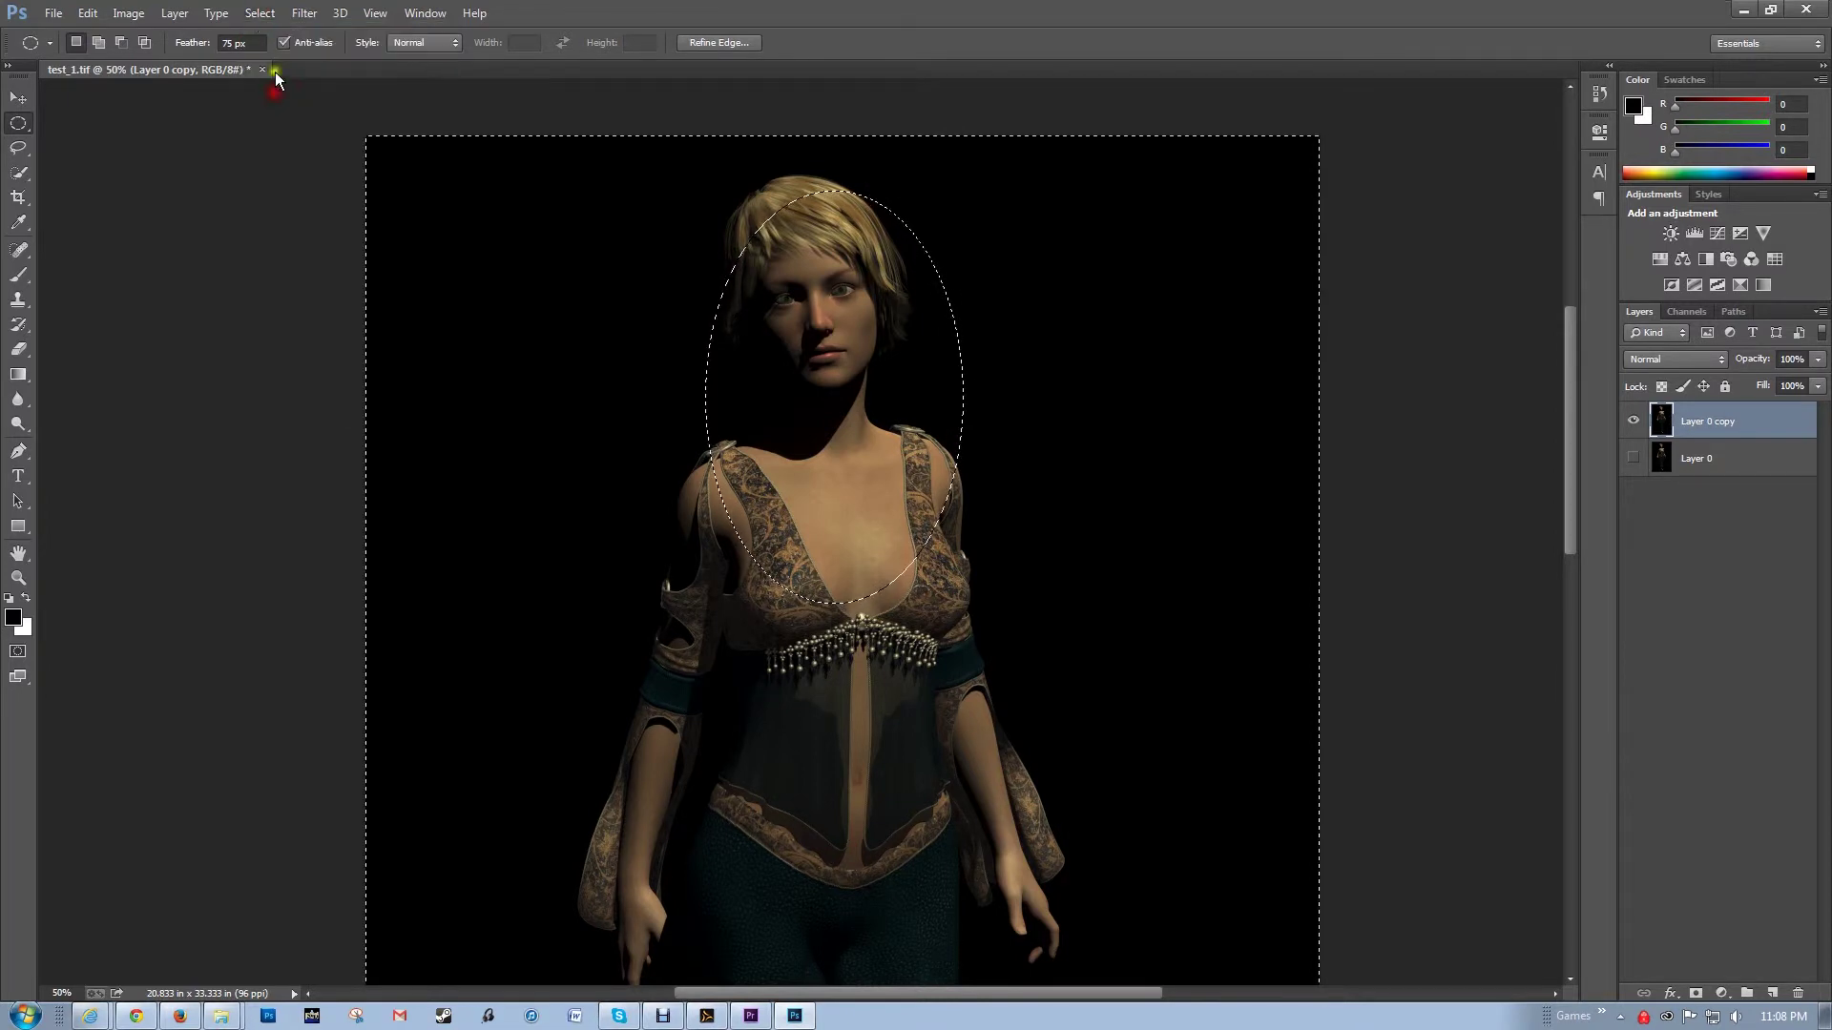
Apply a 3.0-pixel Gaussian Blur to the surroundings and deselect.
{"action": "left_click", "coordinate": [311, 17]}
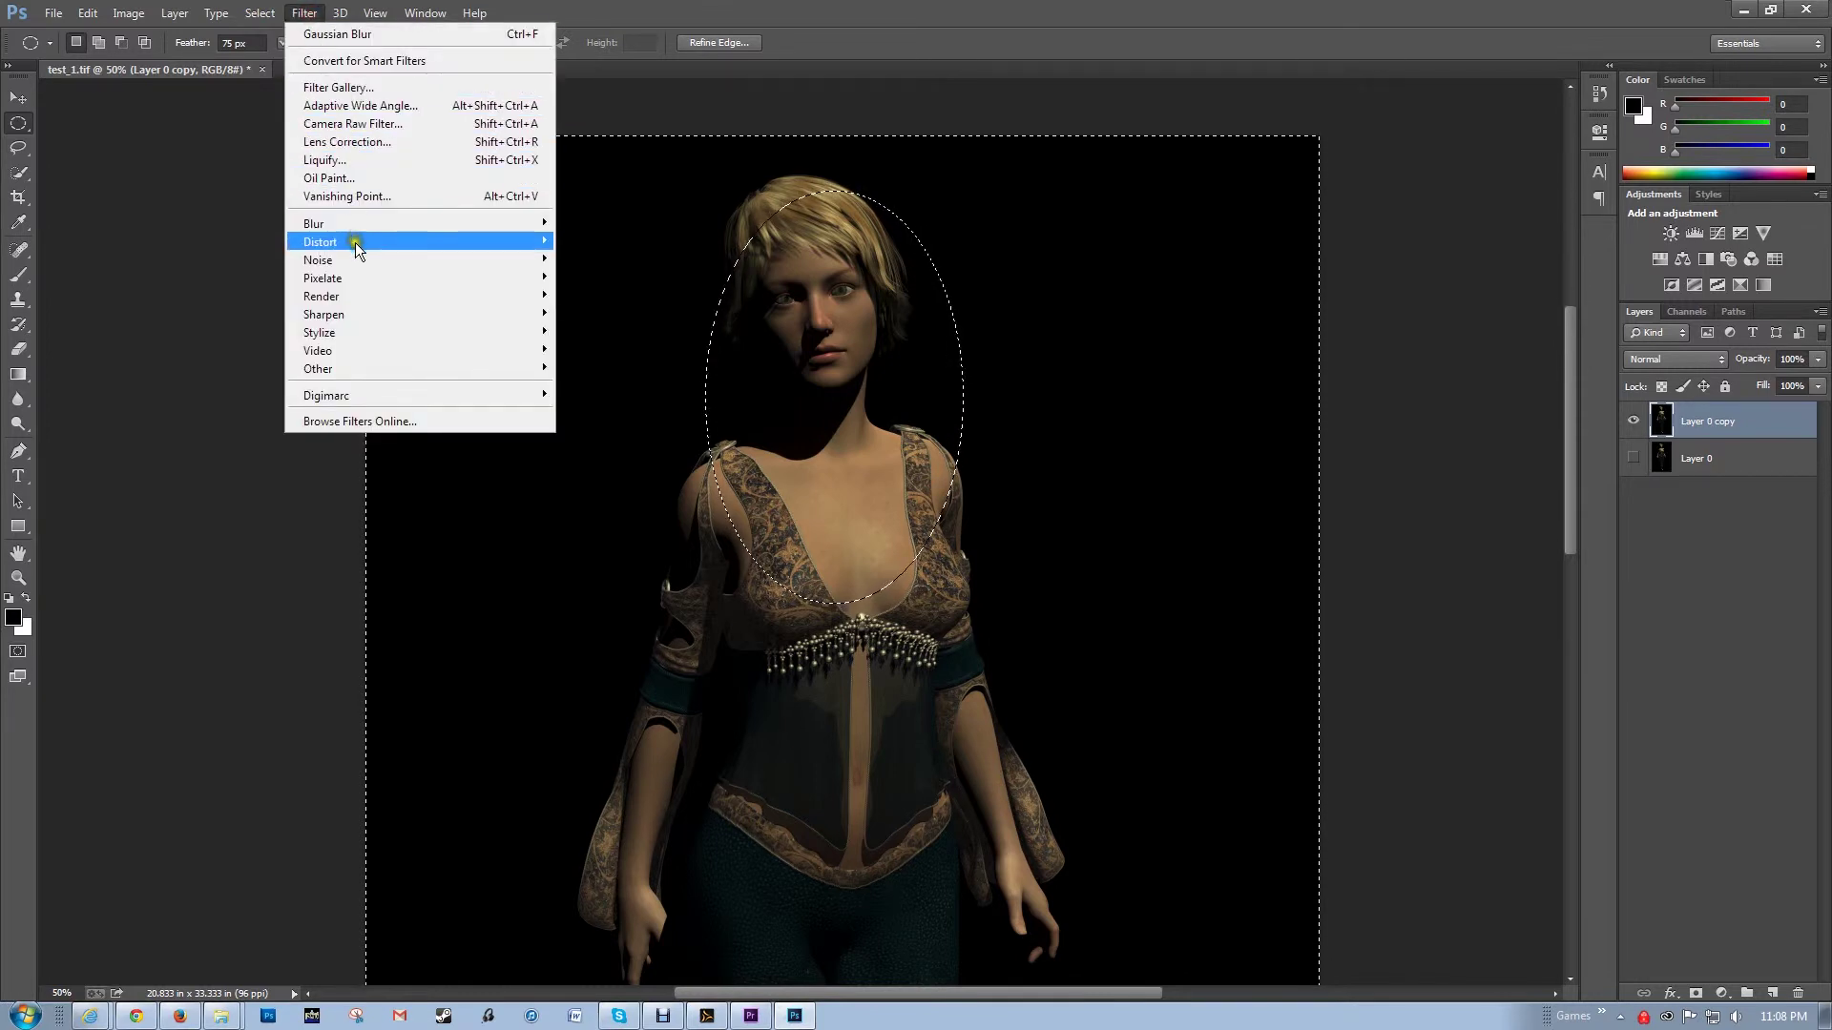
{"action": "mouse_move", "coordinate": [356, 225]}
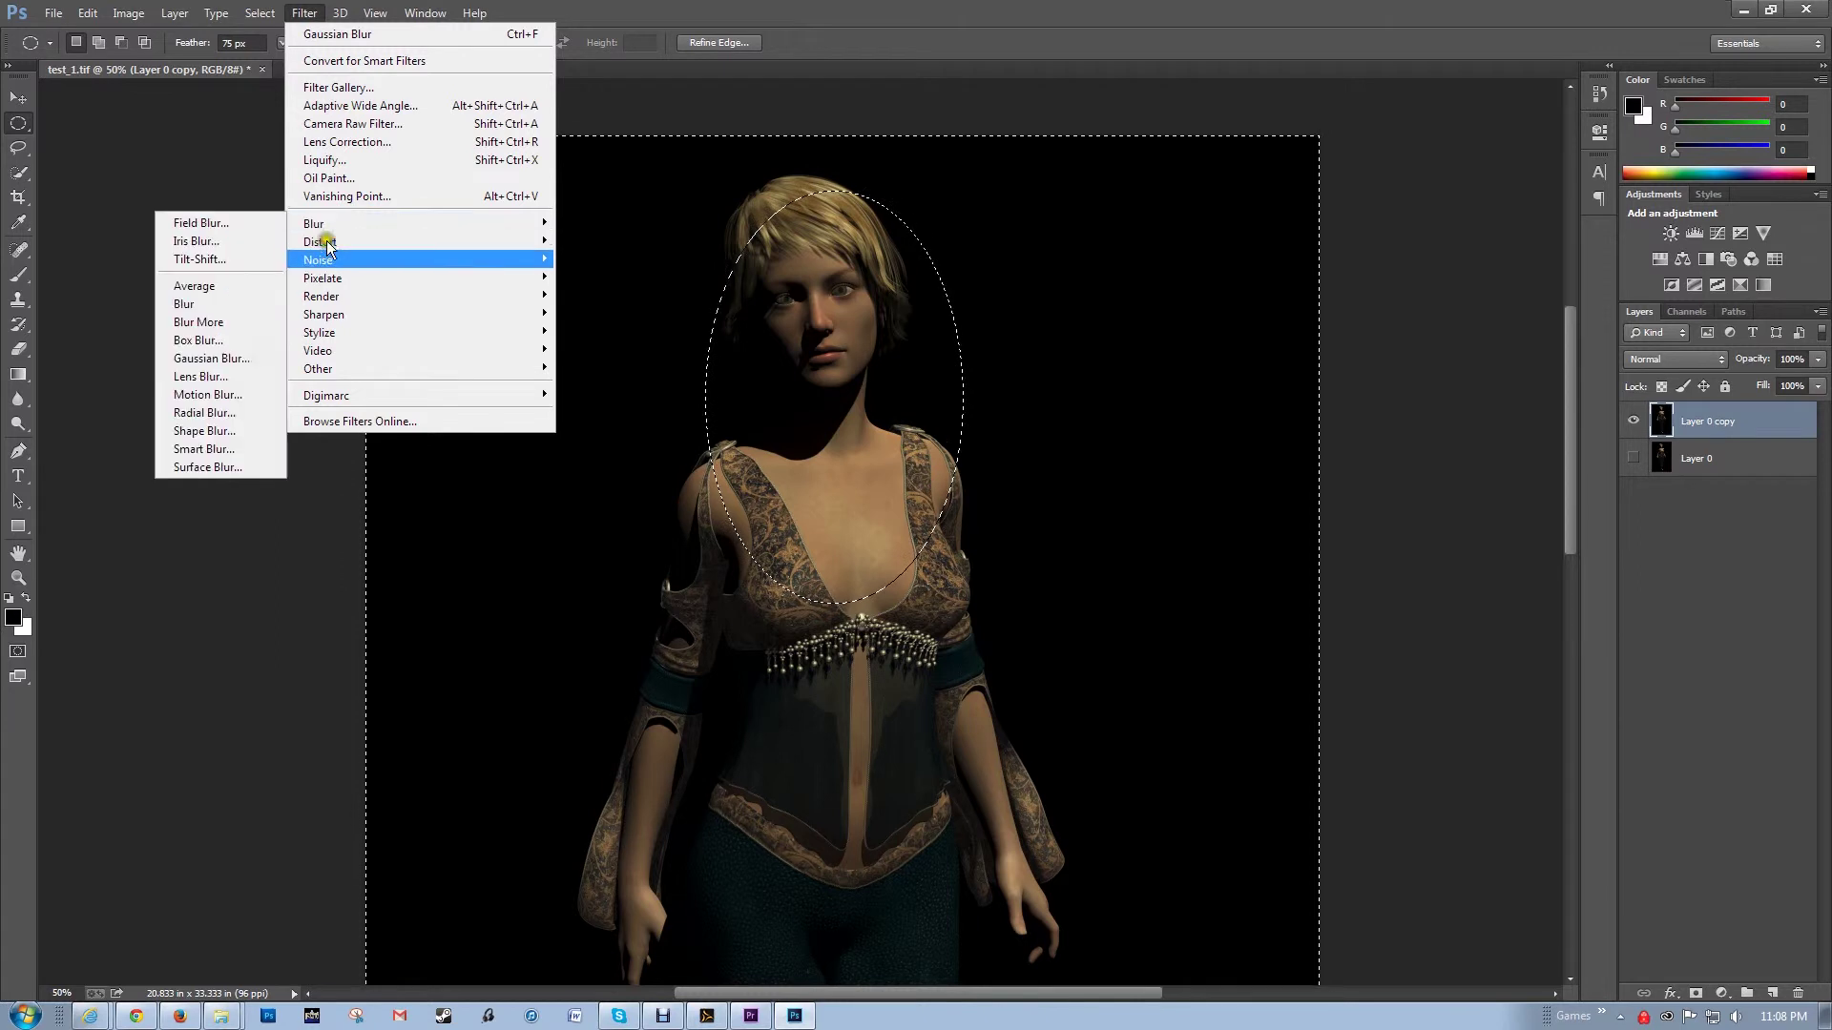
{"action": "left_click", "coordinate": [204, 355]}
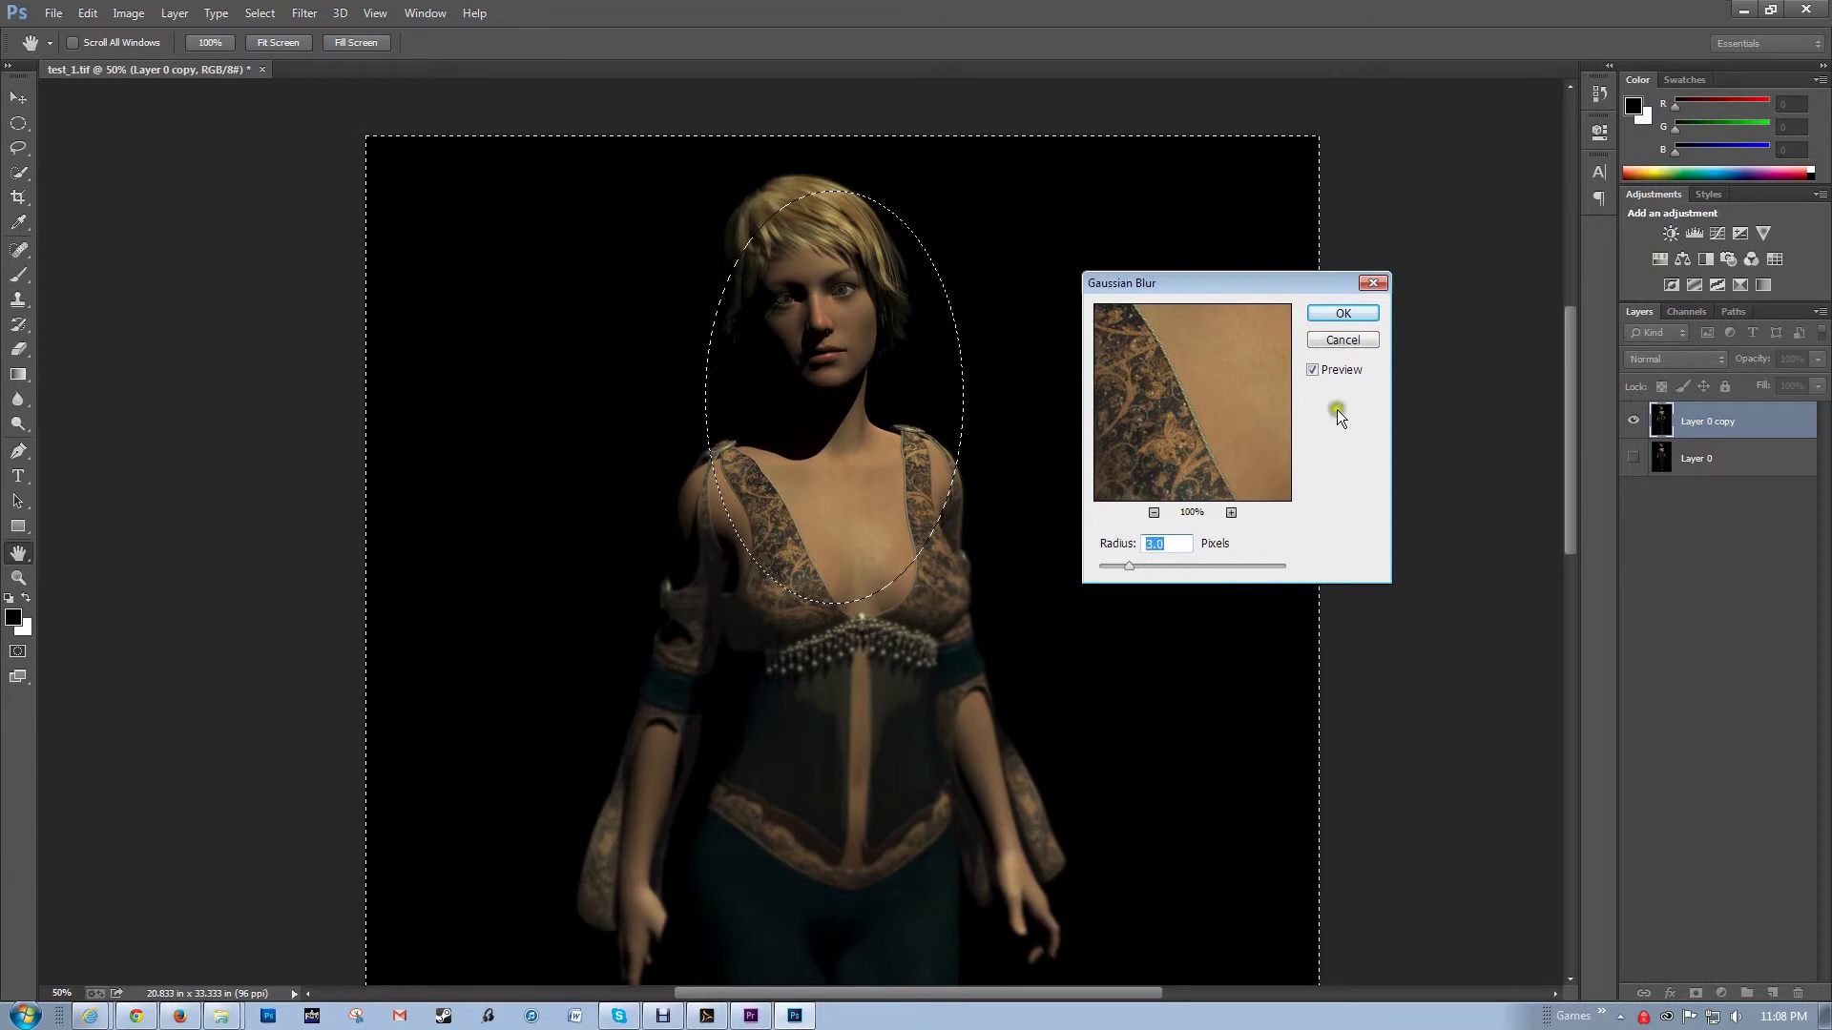
{"action": "left_click", "coordinate": [1342, 313]}
{"action": "key", "text": "m"}
{"action": "left_click", "coordinate": [1145, 461]}
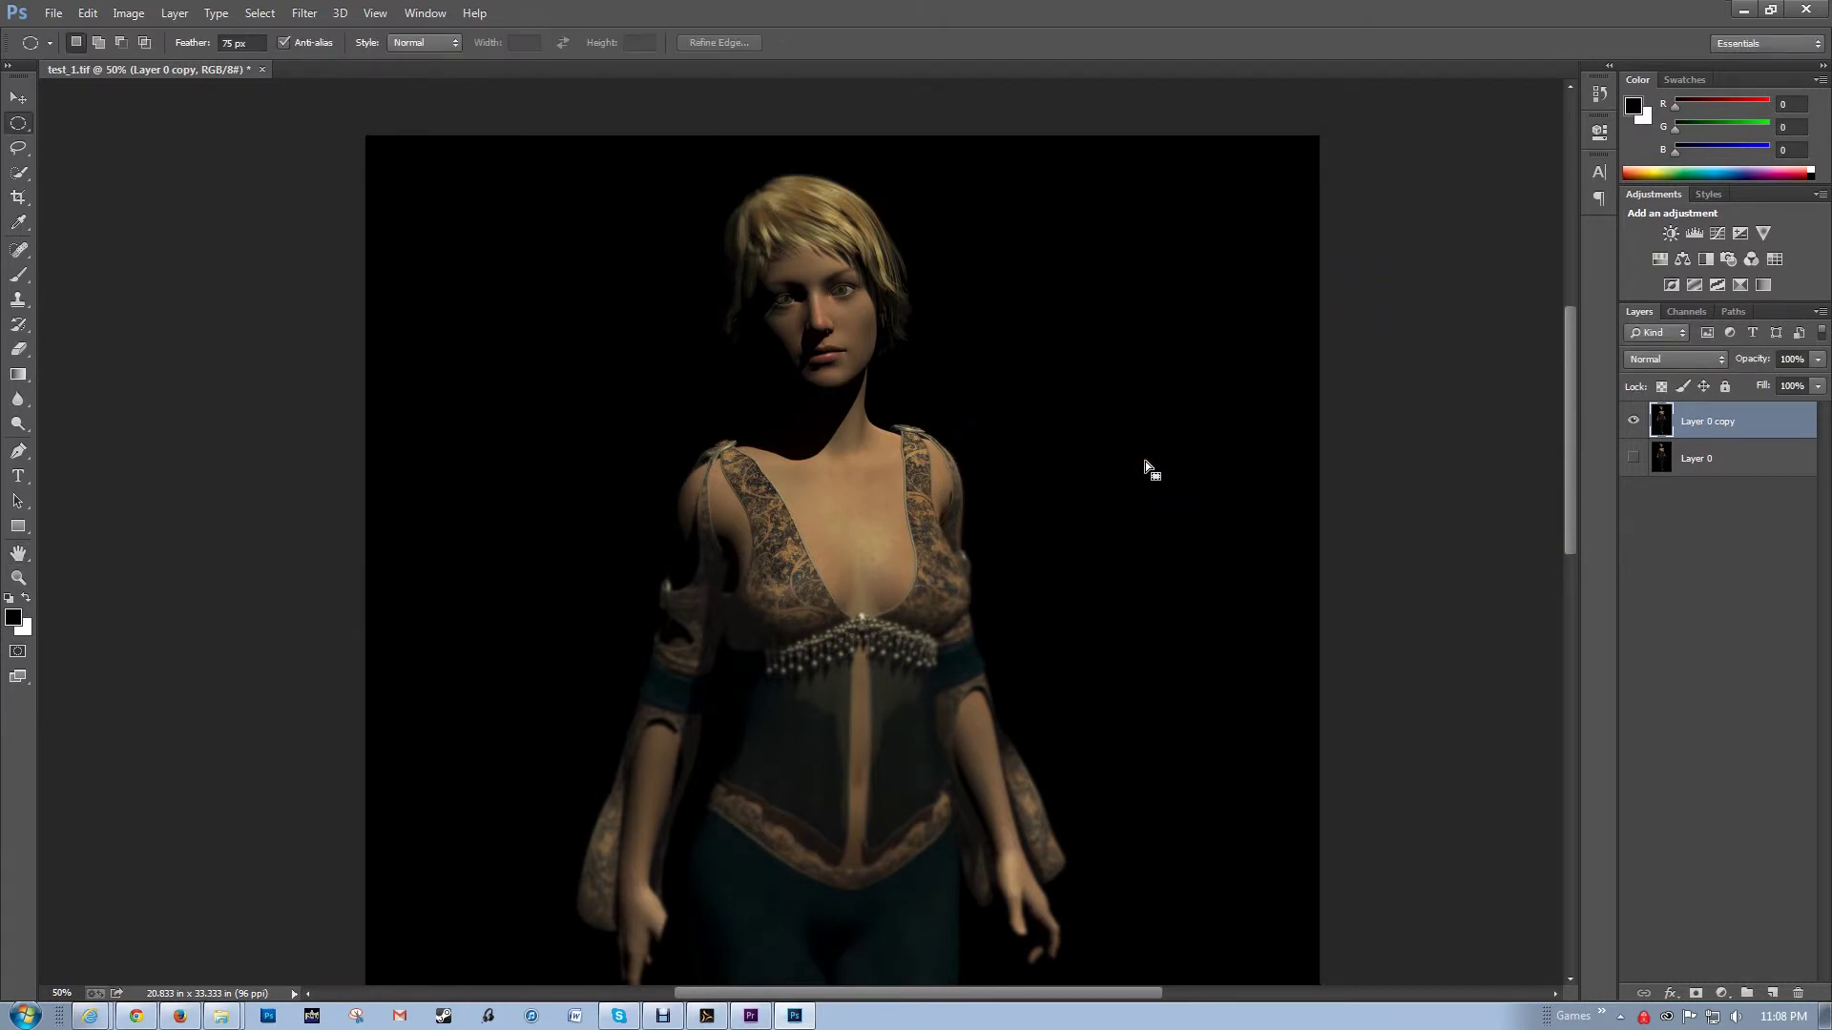
{"action": "scroll", "coordinate": [1145, 460], "scroll_direction": "down", "scroll_amount": 5}
{"action": "scroll", "coordinate": [1144, 464], "scroll_direction": "down", "scroll_amount": 3}
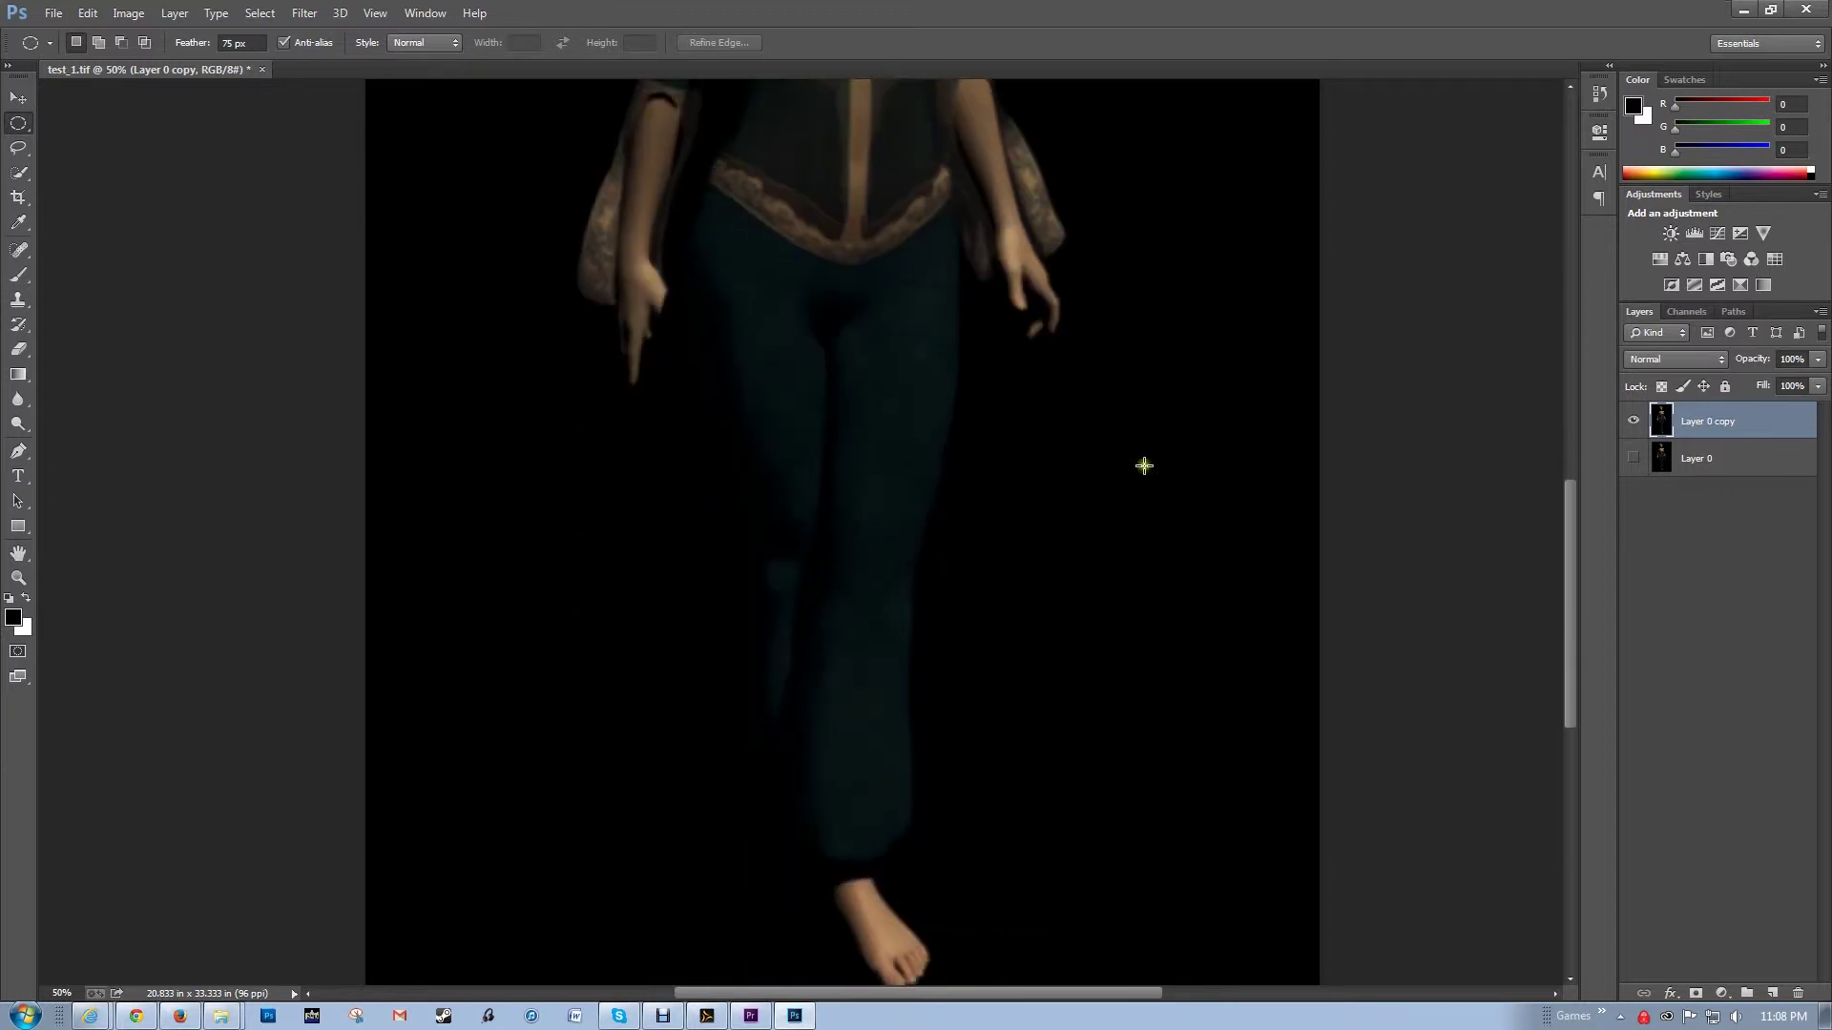
{"action": "scroll", "coordinate": [1144, 464], "scroll_direction": "up", "scroll_amount": 3}
{"action": "scroll", "coordinate": [1144, 465], "scroll_direction": "up", "scroll_amount": 5}
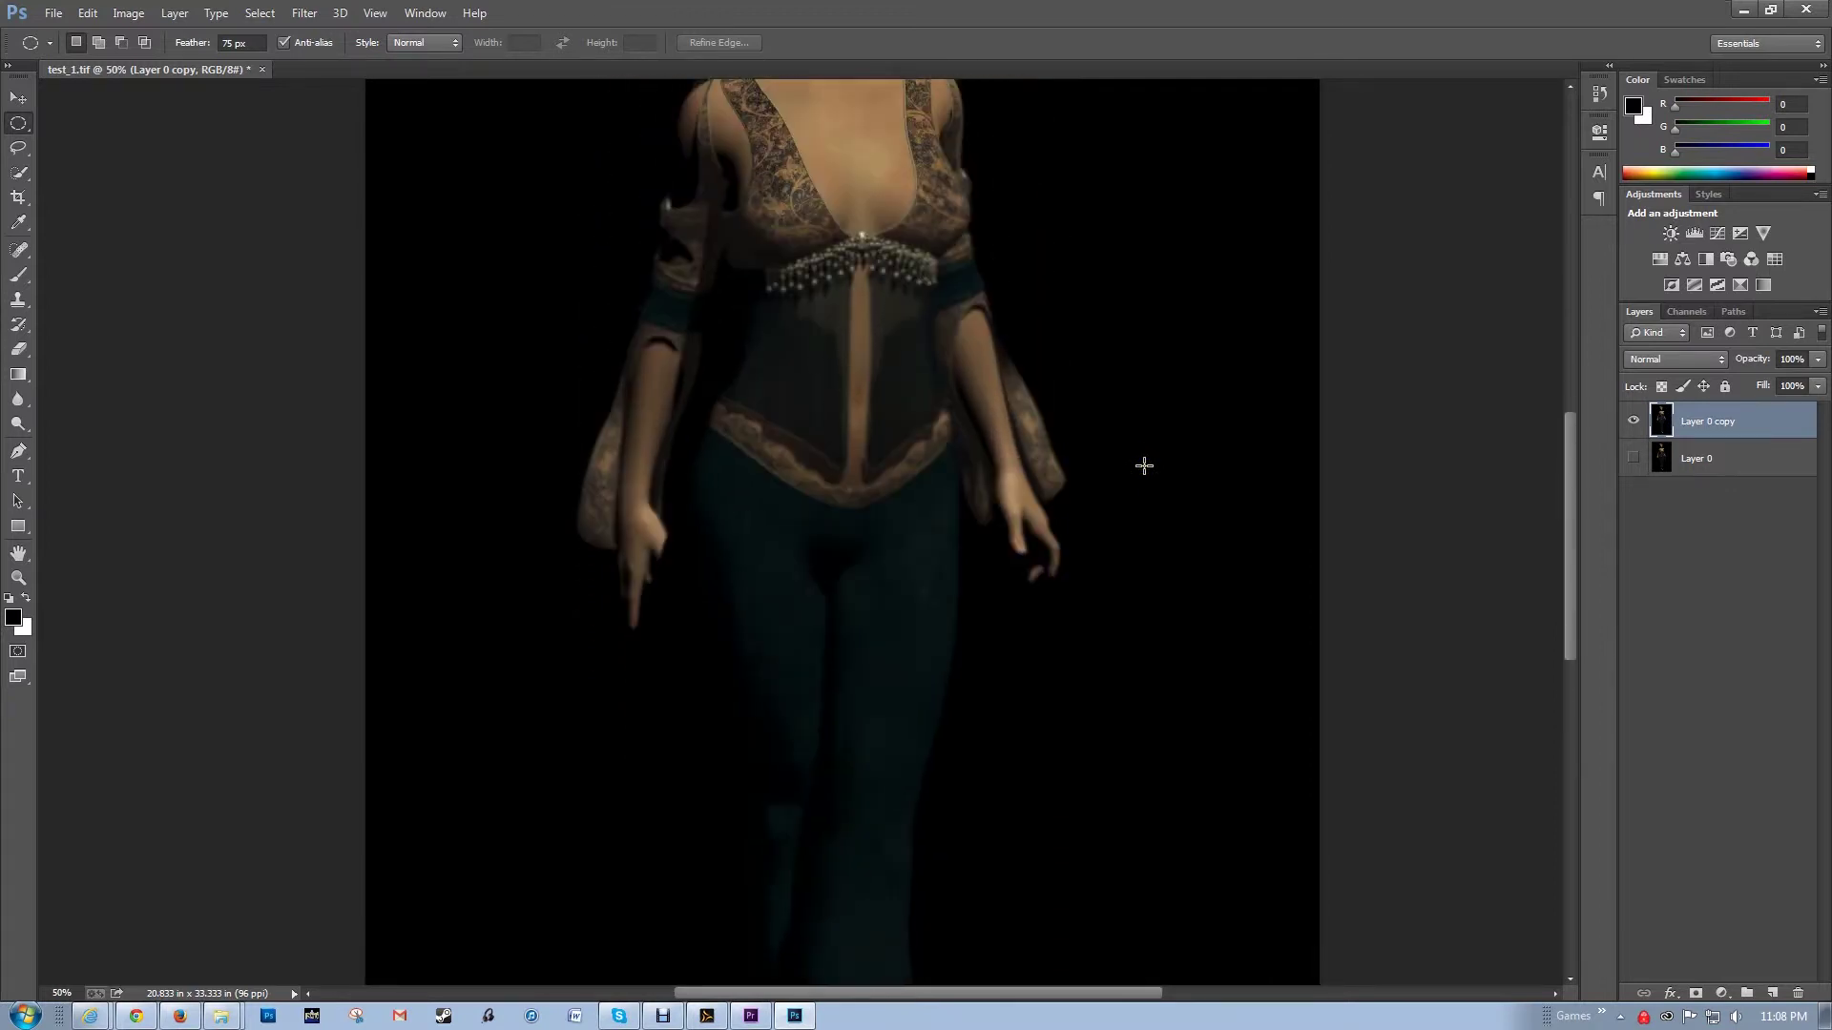
{"action": "scroll", "coordinate": [1144, 465], "scroll_direction": "up", "scroll_amount": 1}
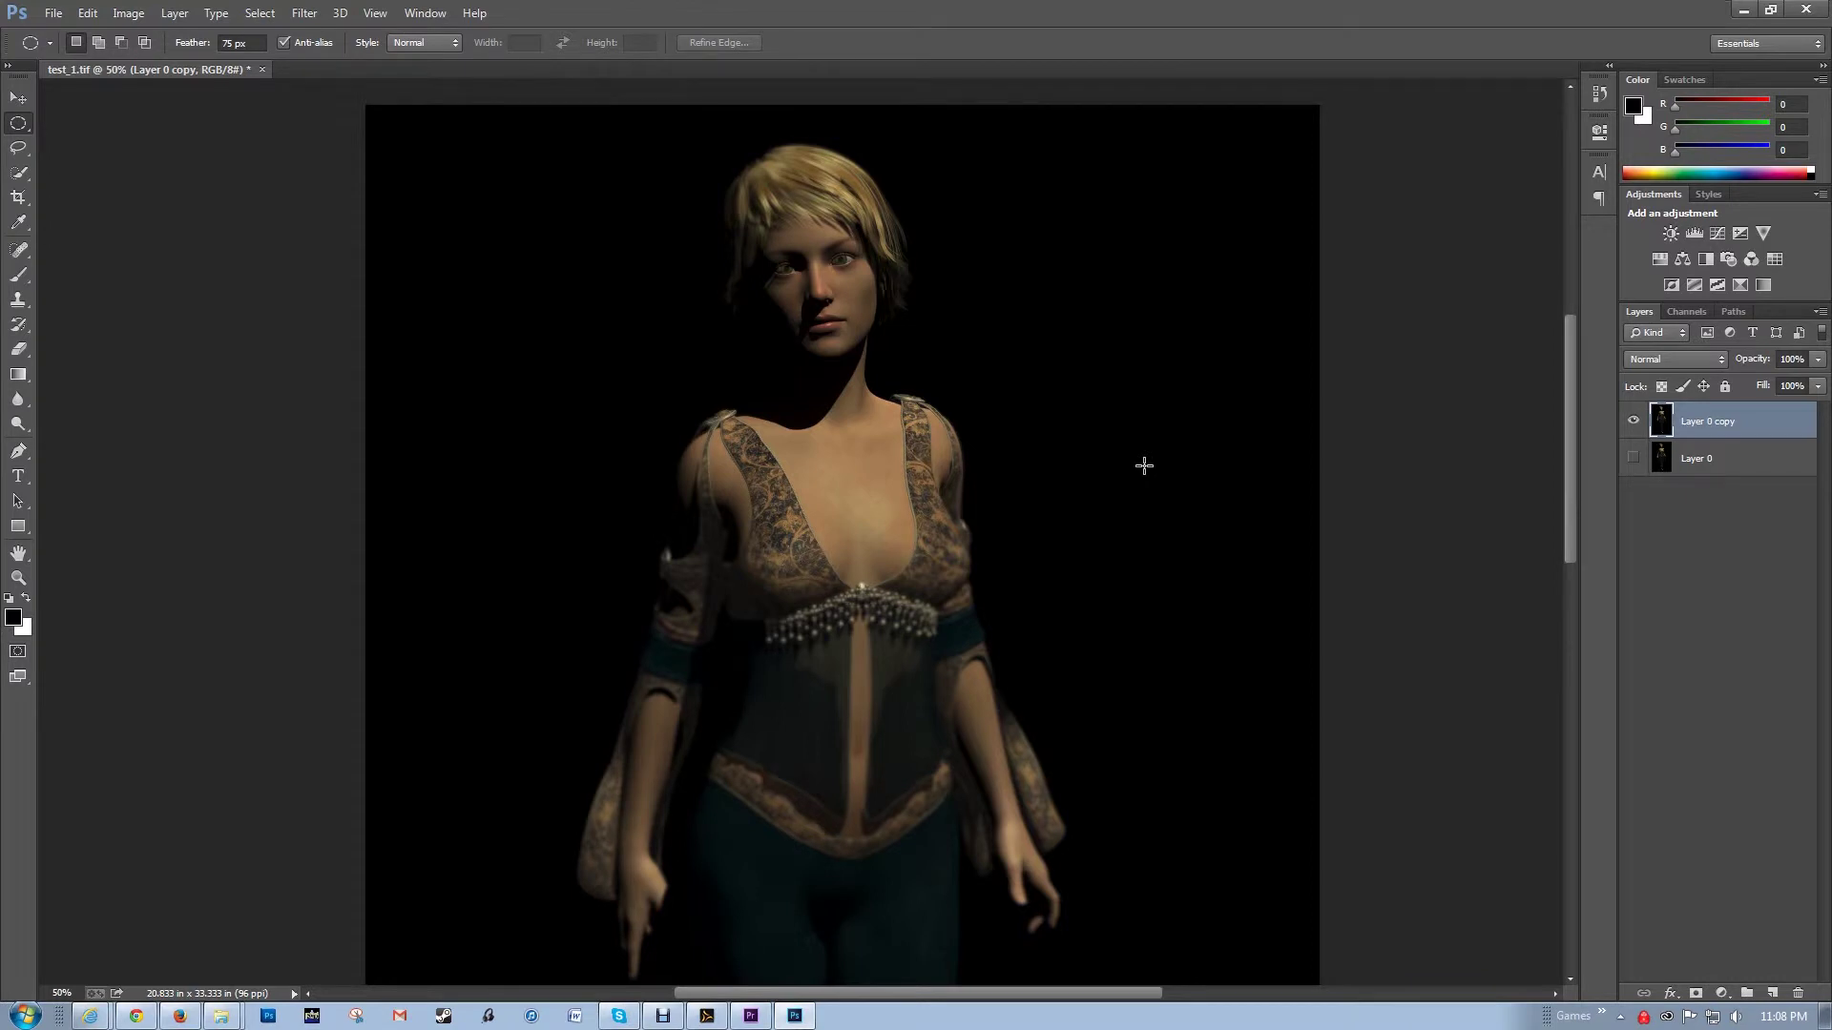
{"action": "scroll", "coordinate": [1144, 465], "scroll_direction": "up", "scroll_amount": 1}
{"action": "scroll", "coordinate": [1144, 465], "scroll_direction": "down", "scroll_amount": 2}
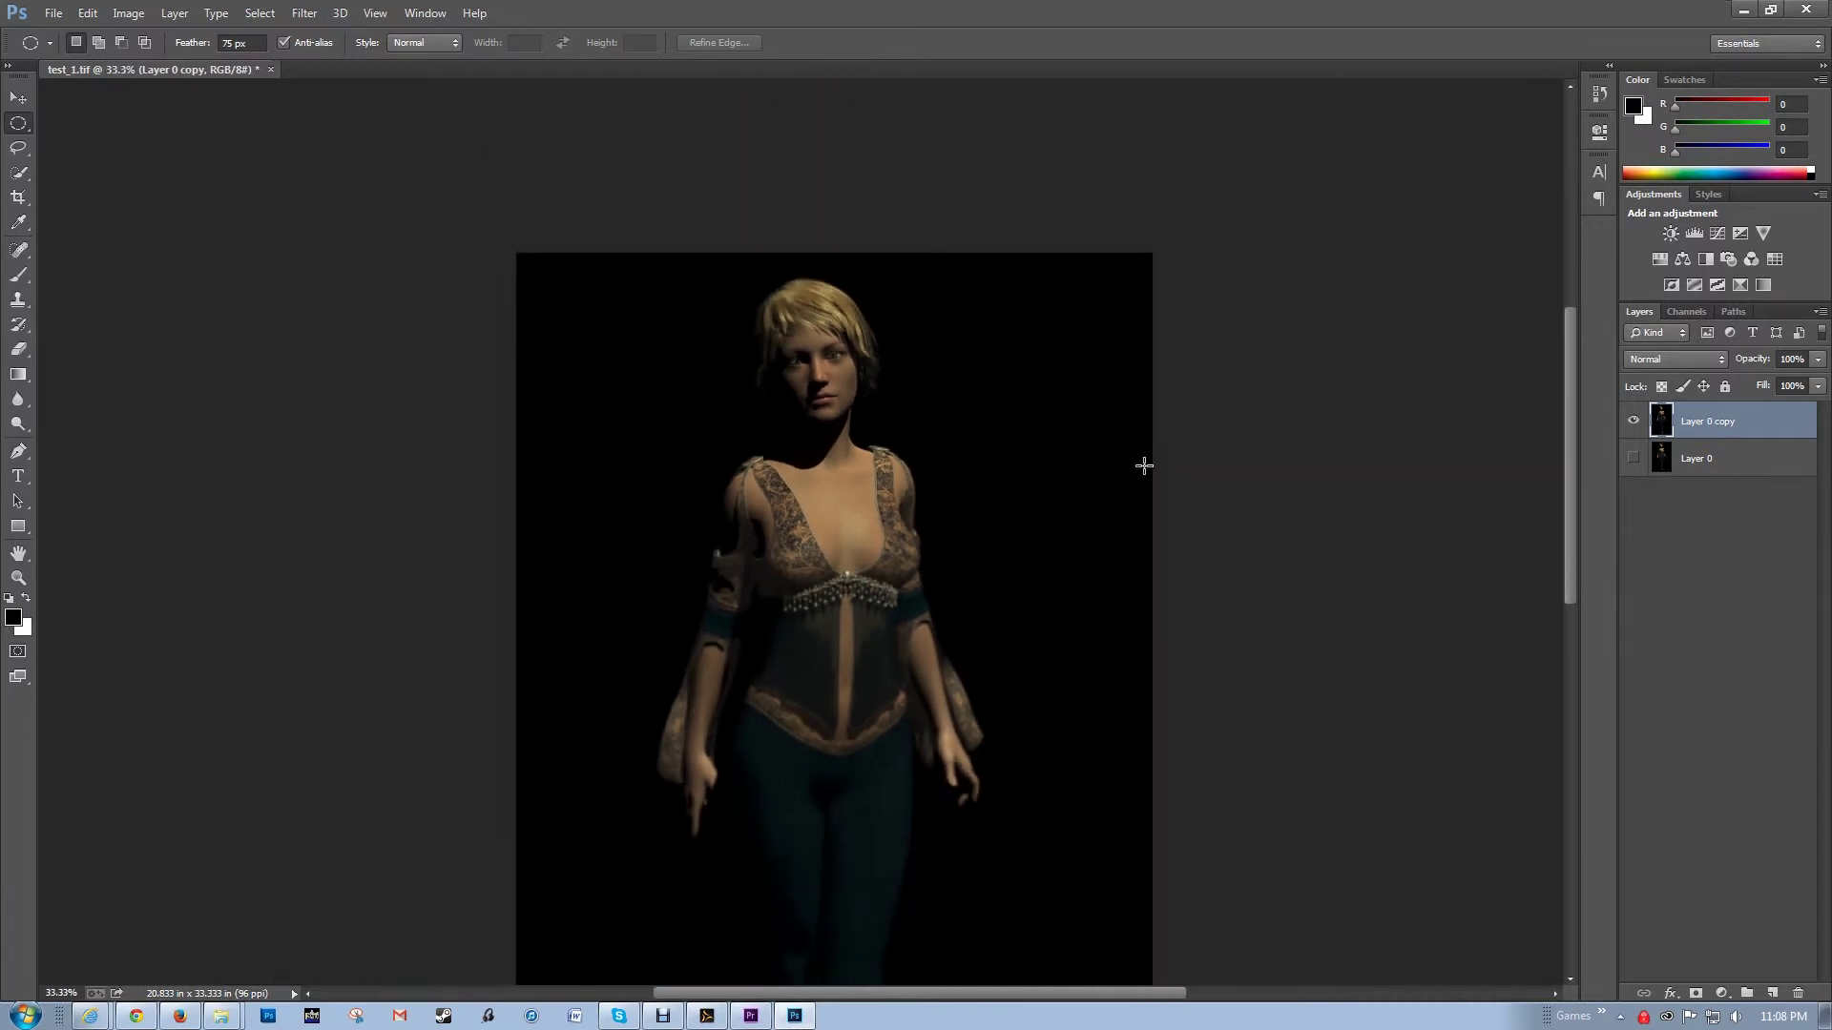
{"action": "left_click_drag", "start_coordinate": [1068, 633], "coordinate": [1062, 544]}
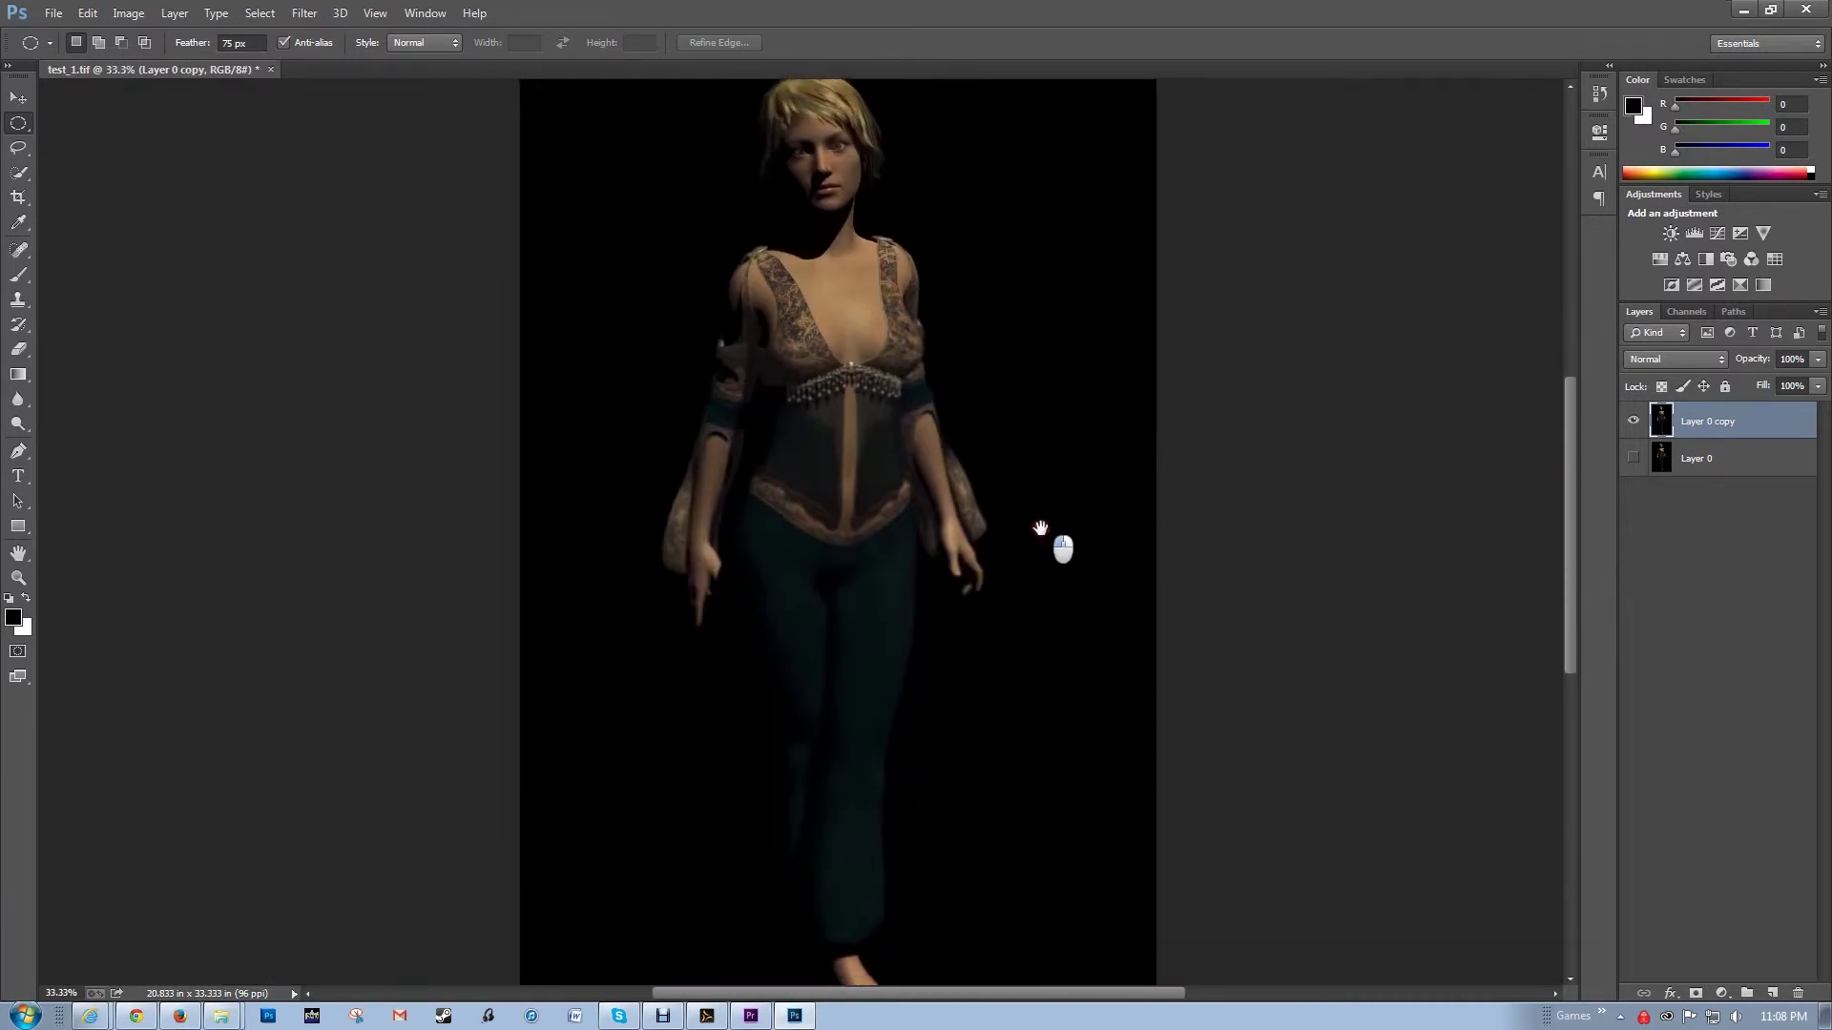
{"action": "scroll", "coordinate": [1040, 525], "scroll_direction": "down", "scroll_amount": 1}
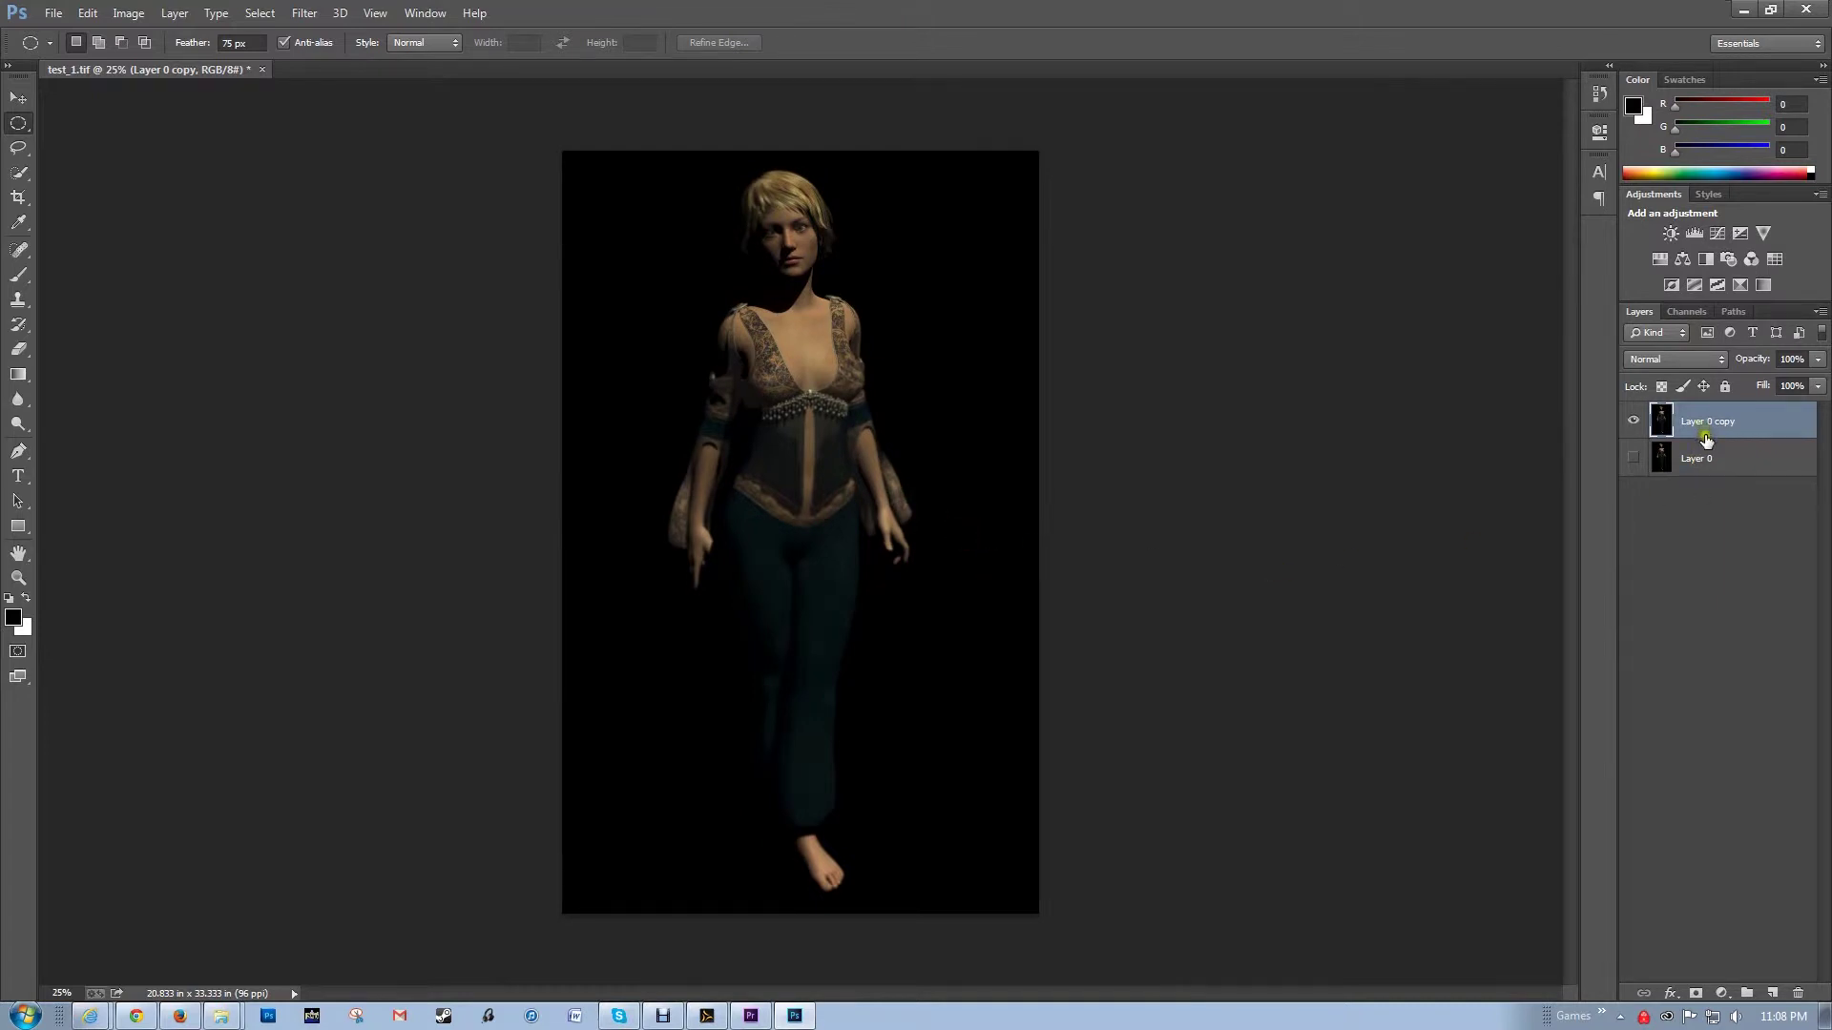
Choose the Type tool with the Impact font.
{"action": "left_click", "coordinate": [22, 102]}
{"action": "left_click", "coordinate": [11, 537]}
{"action": "left_click", "coordinate": [18, 475]}
{"action": "left_click", "coordinate": [200, 44]}
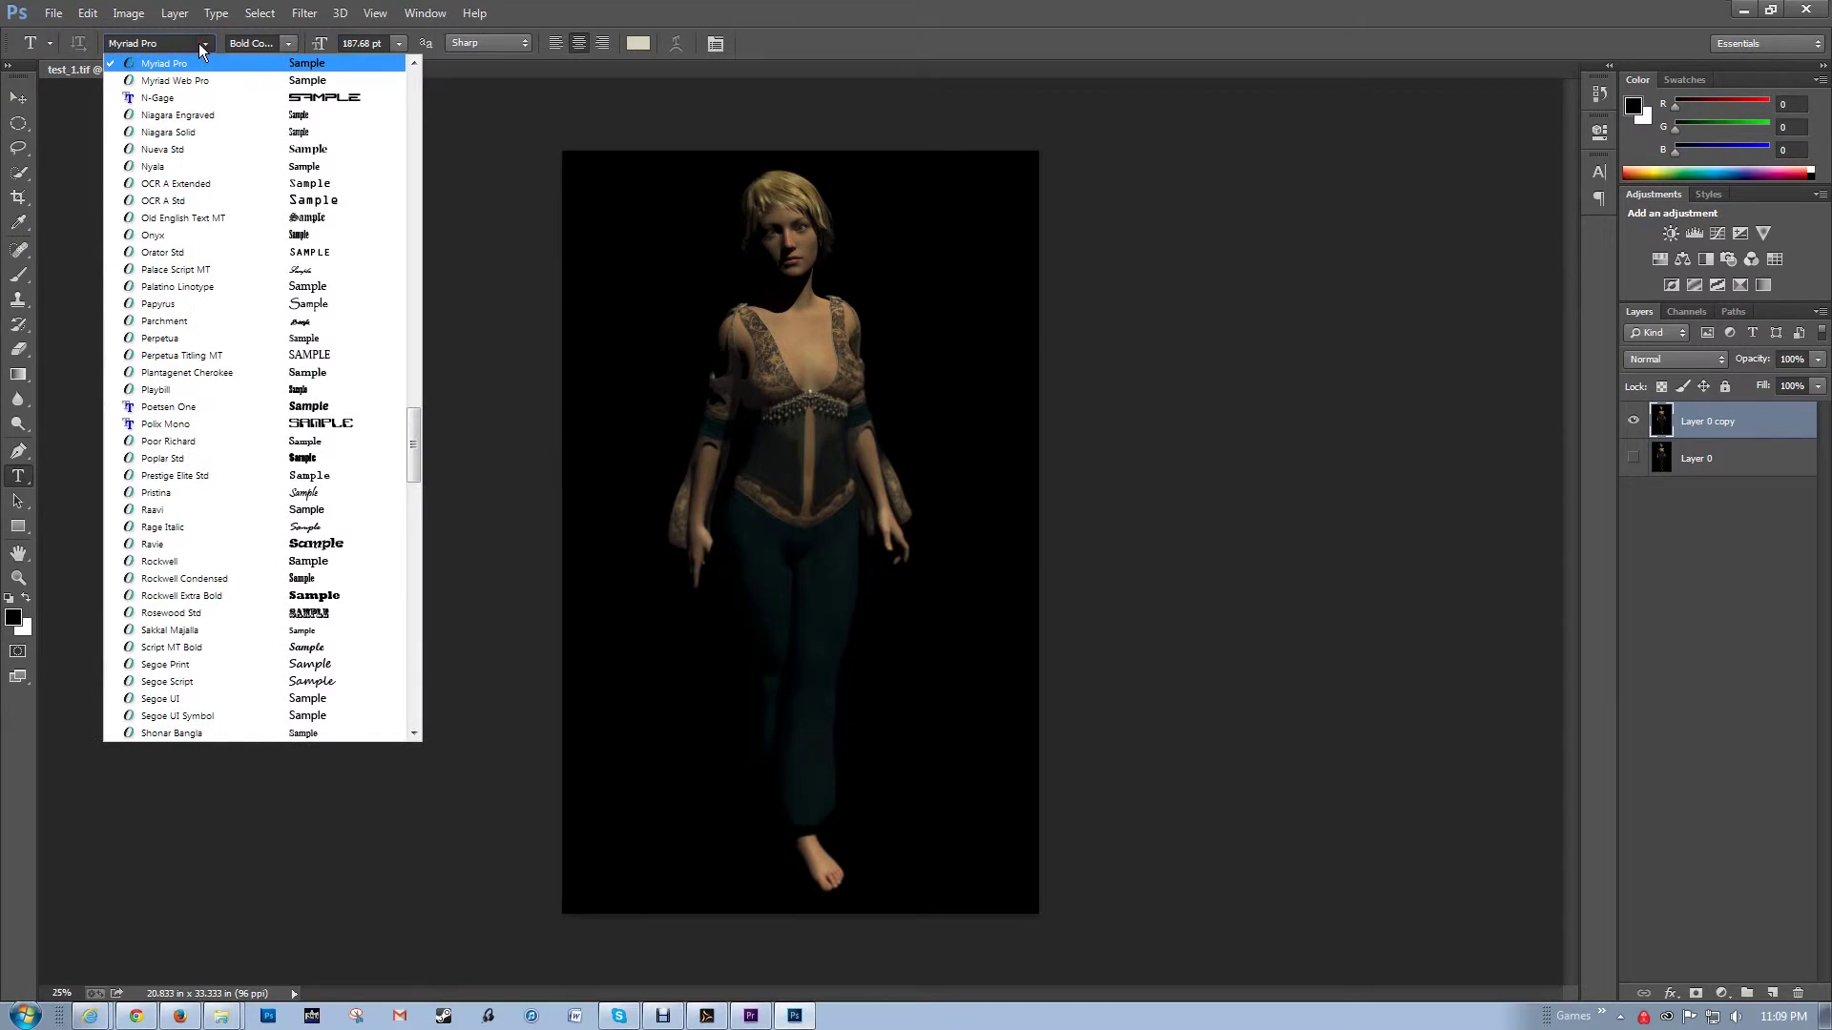
{"action": "left_click", "coordinate": [198, 42]}
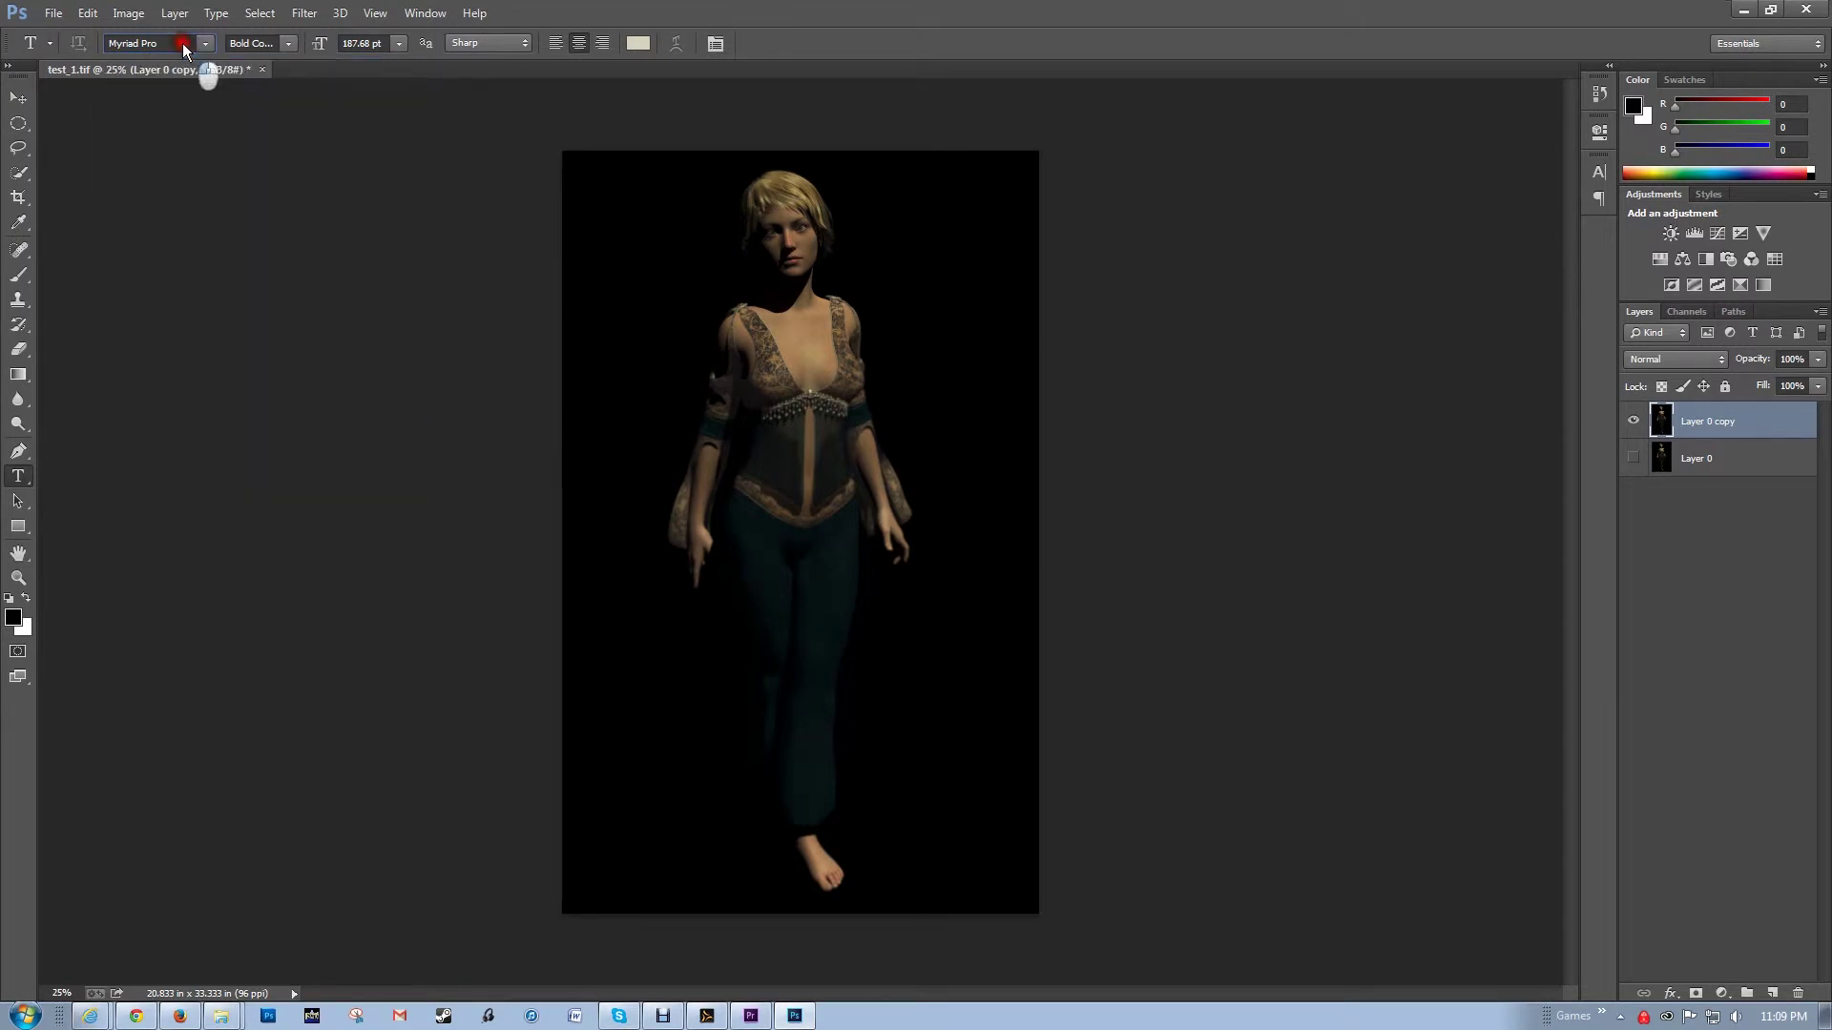
{"action": "left_click", "coordinate": [66, 43]}
{"action": "type", "text": "Impact"}
{"action": "key", "text": "Return"}
Type BELLY DANCER above the woman's head and position it near the top.
{"action": "left_click", "coordinate": [792, 248]}
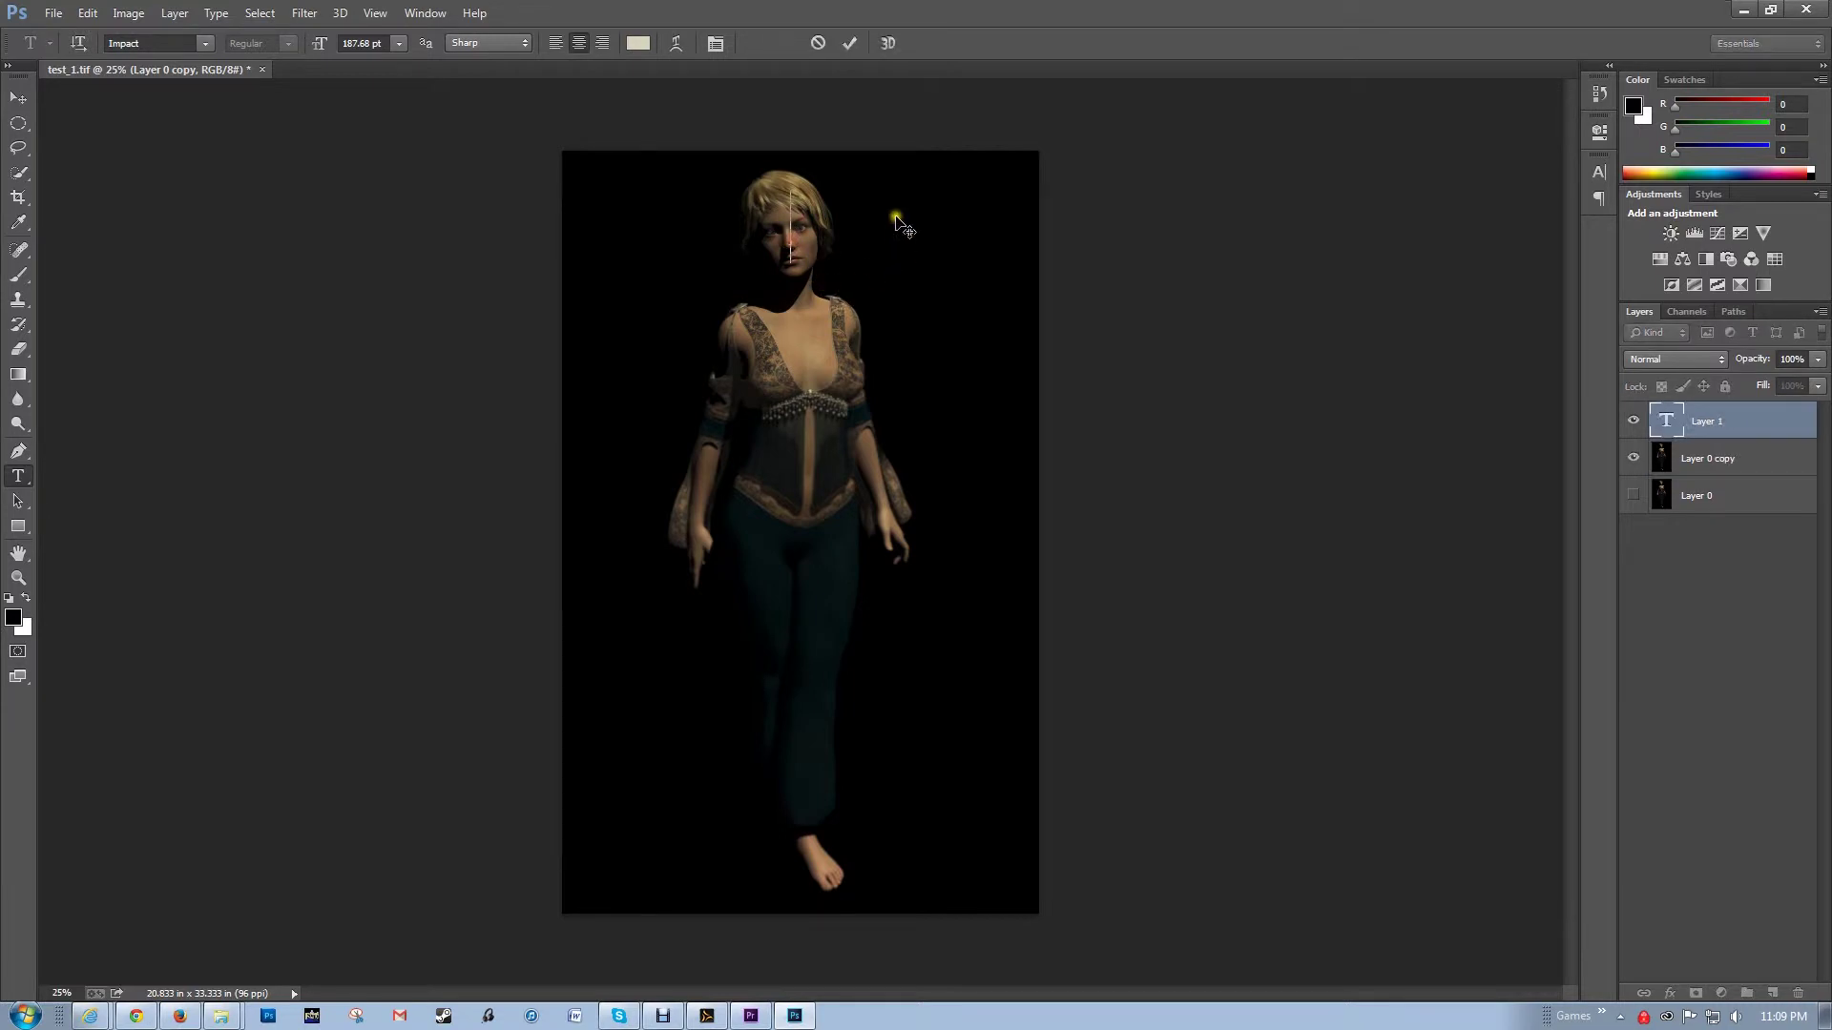
{"action": "type", "text": "BELL"}
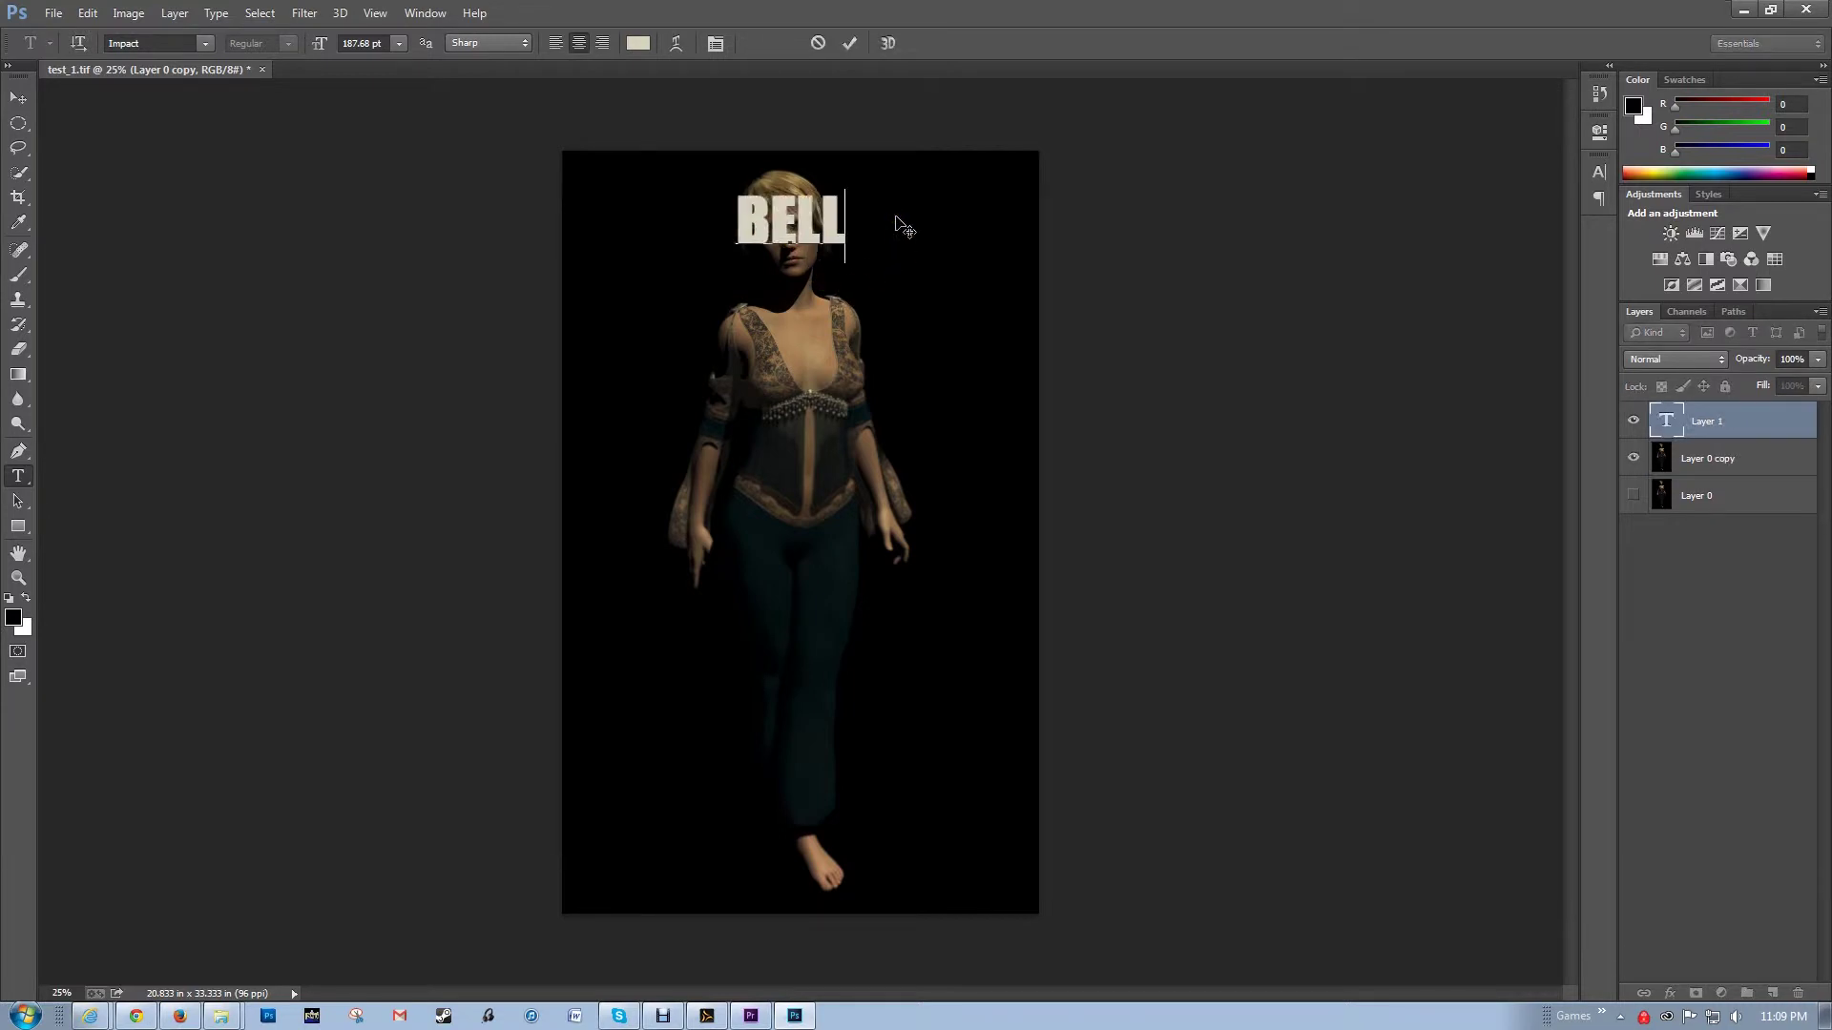
{"action": "type", "text": "Y"}
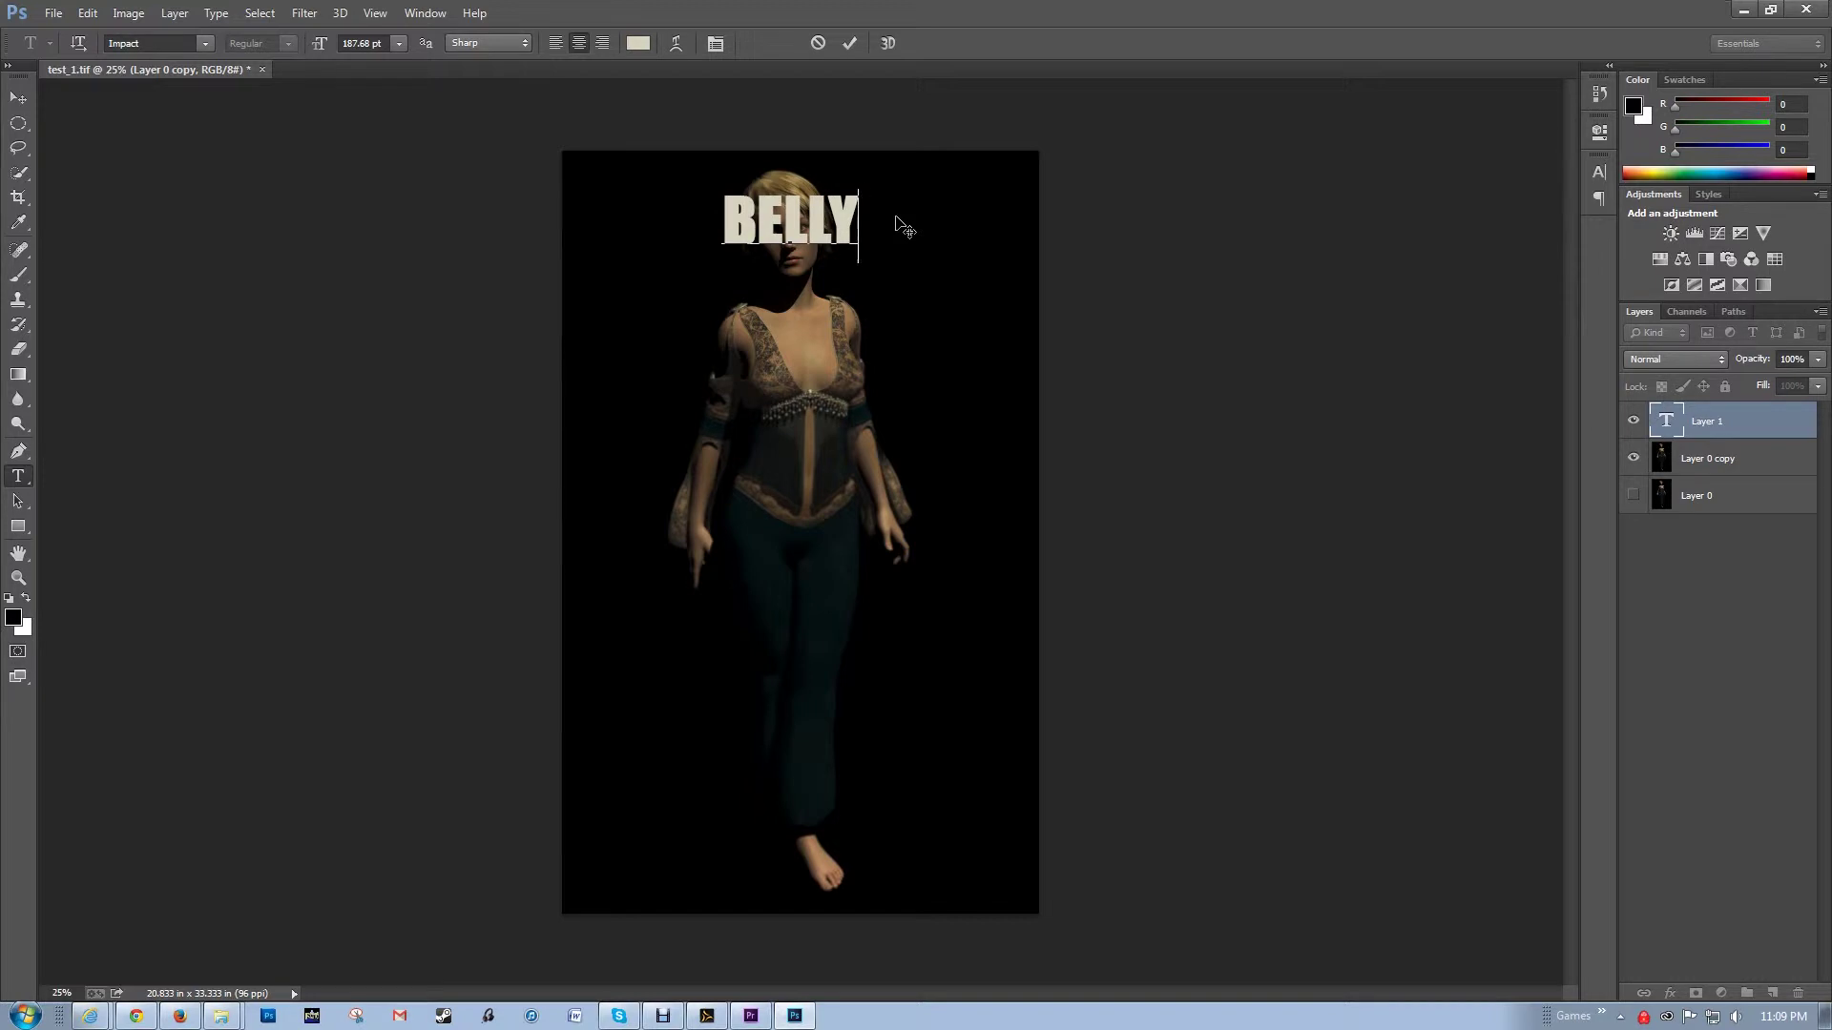
{"action": "type", "text": " DANCER"}
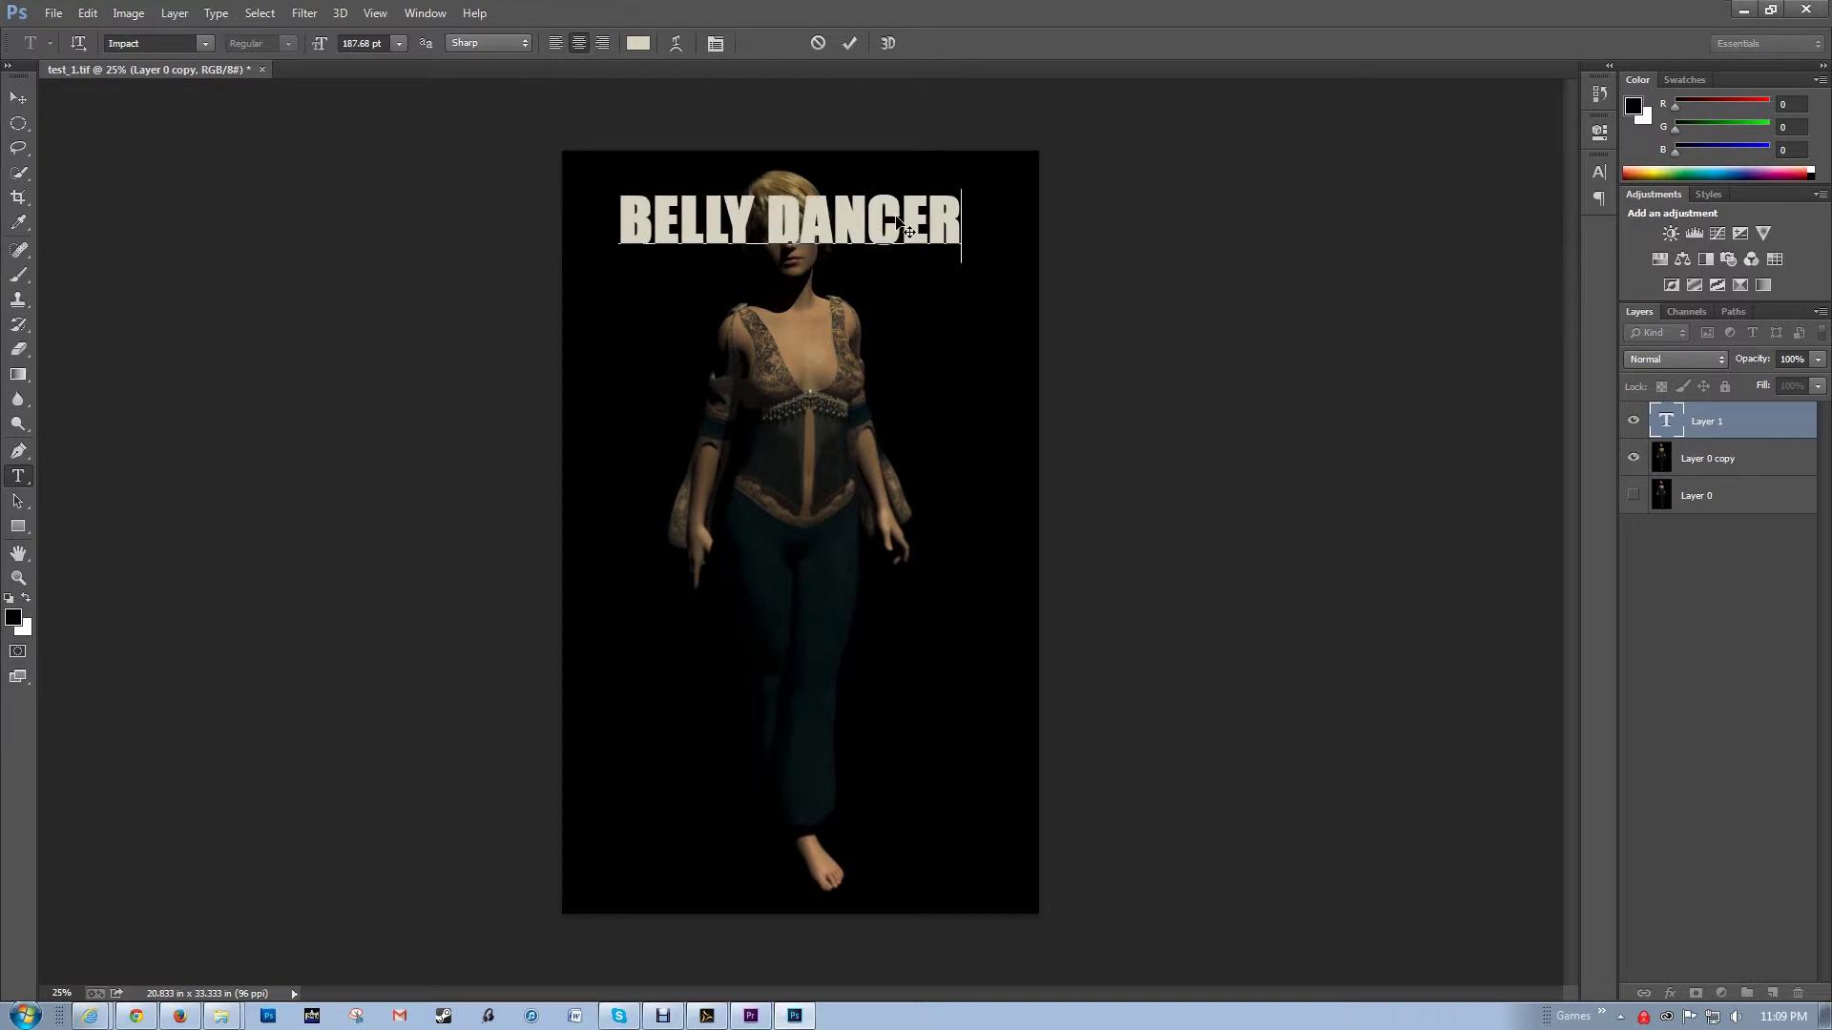
{"action": "key", "text": "ctrl+Return"}
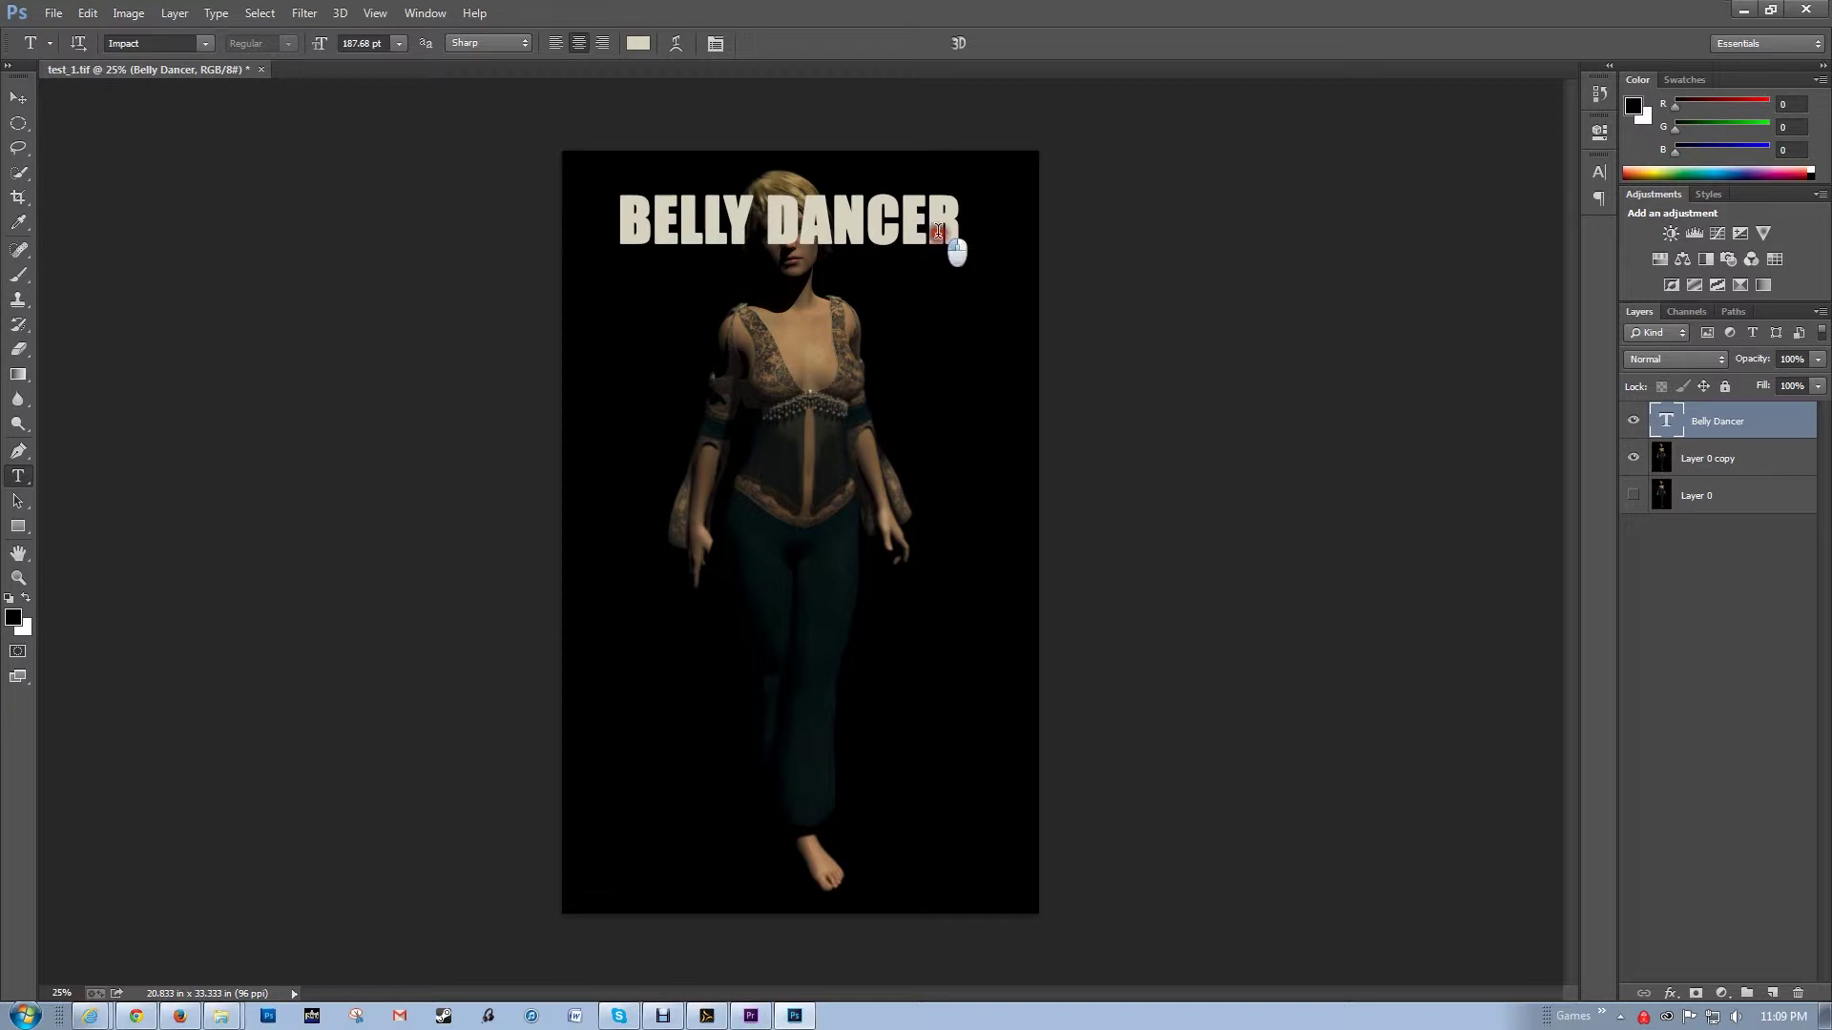
{"action": "left_click_drag", "start_coordinate": [939, 232], "coordinate": [941, 213]}
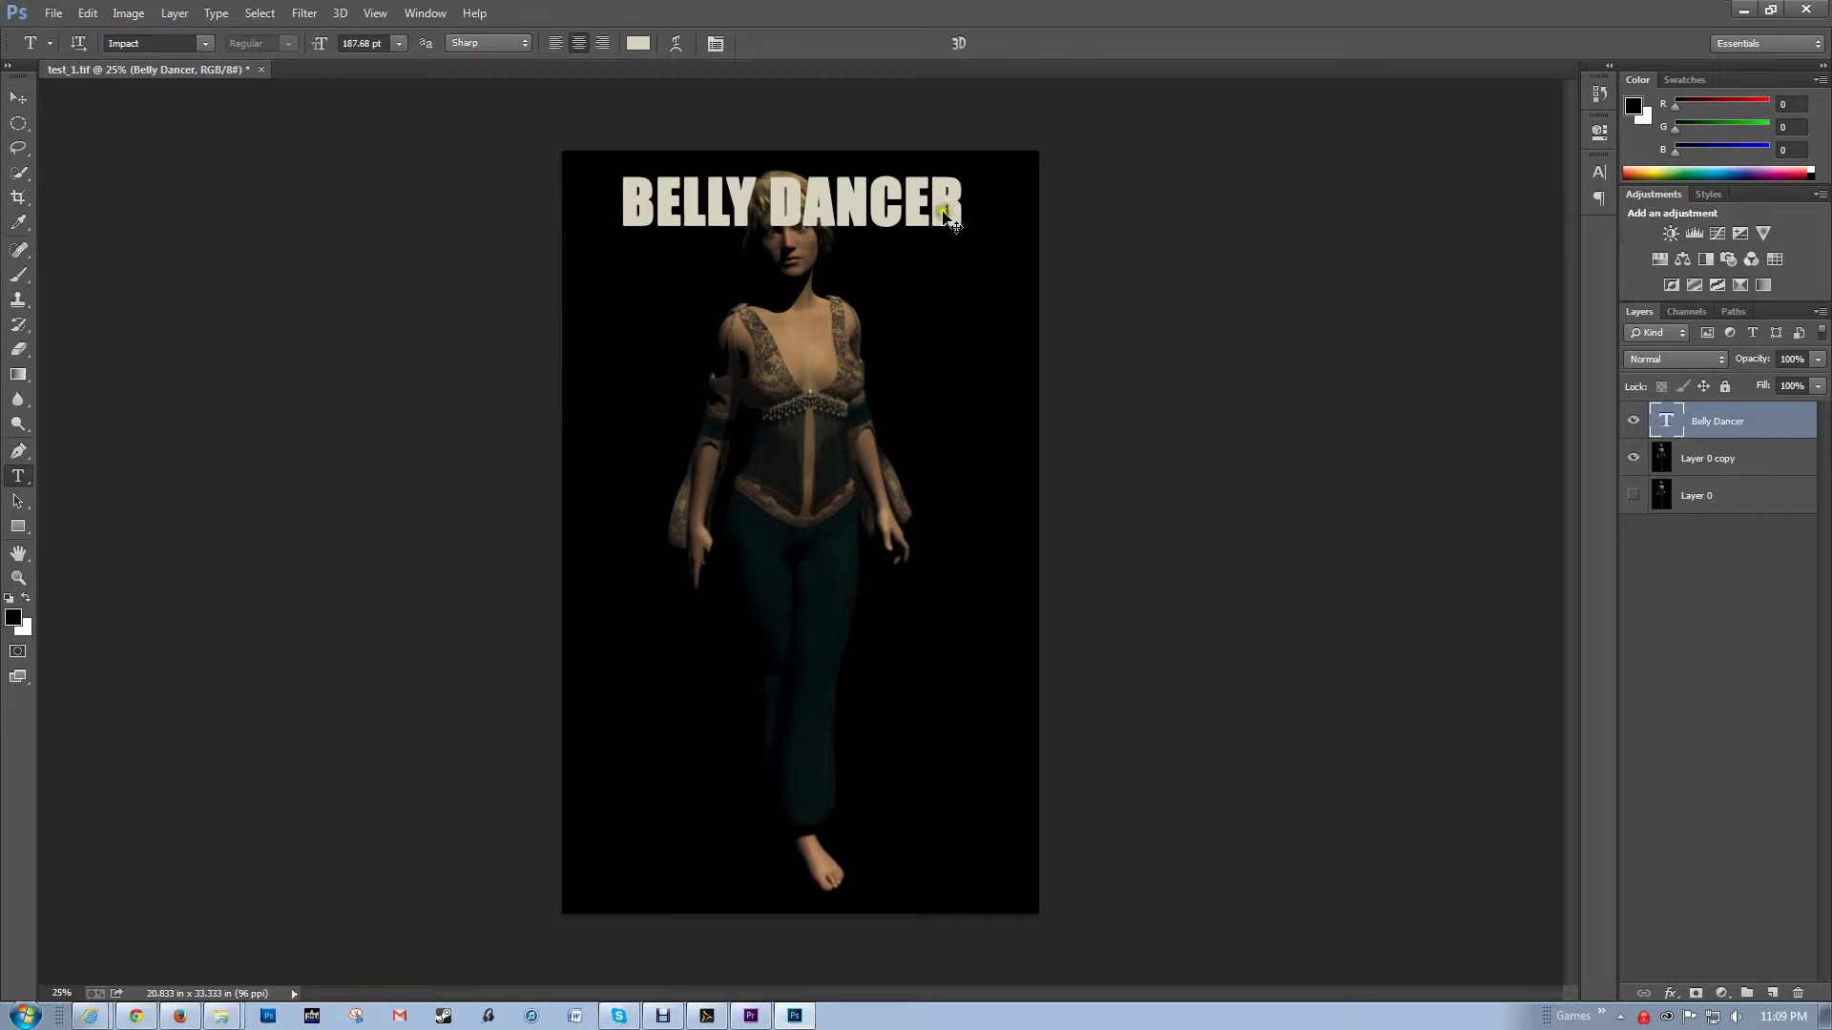
{"action": "left_click_drag", "start_coordinate": [944, 217], "coordinate": [977, 237]}
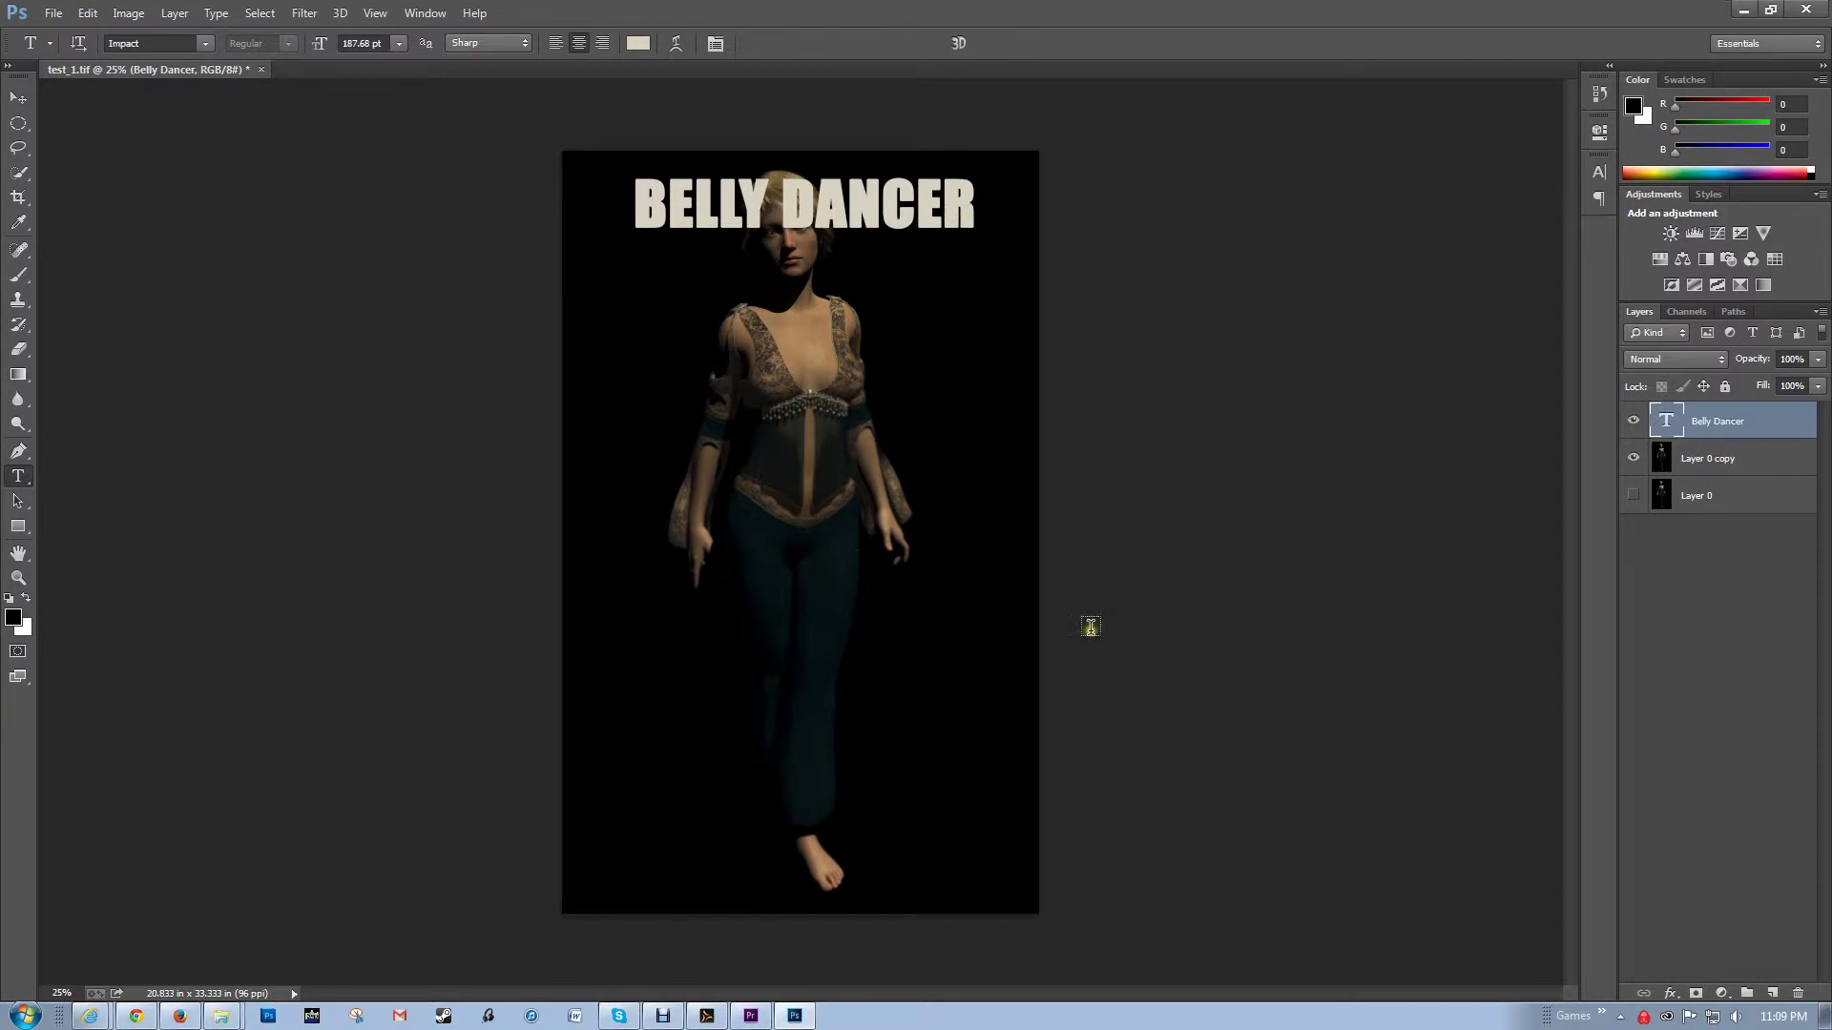
Add a vertical guide at the image centre and centre the title on it.
{"action": "key", "text": "ctrl+r"}
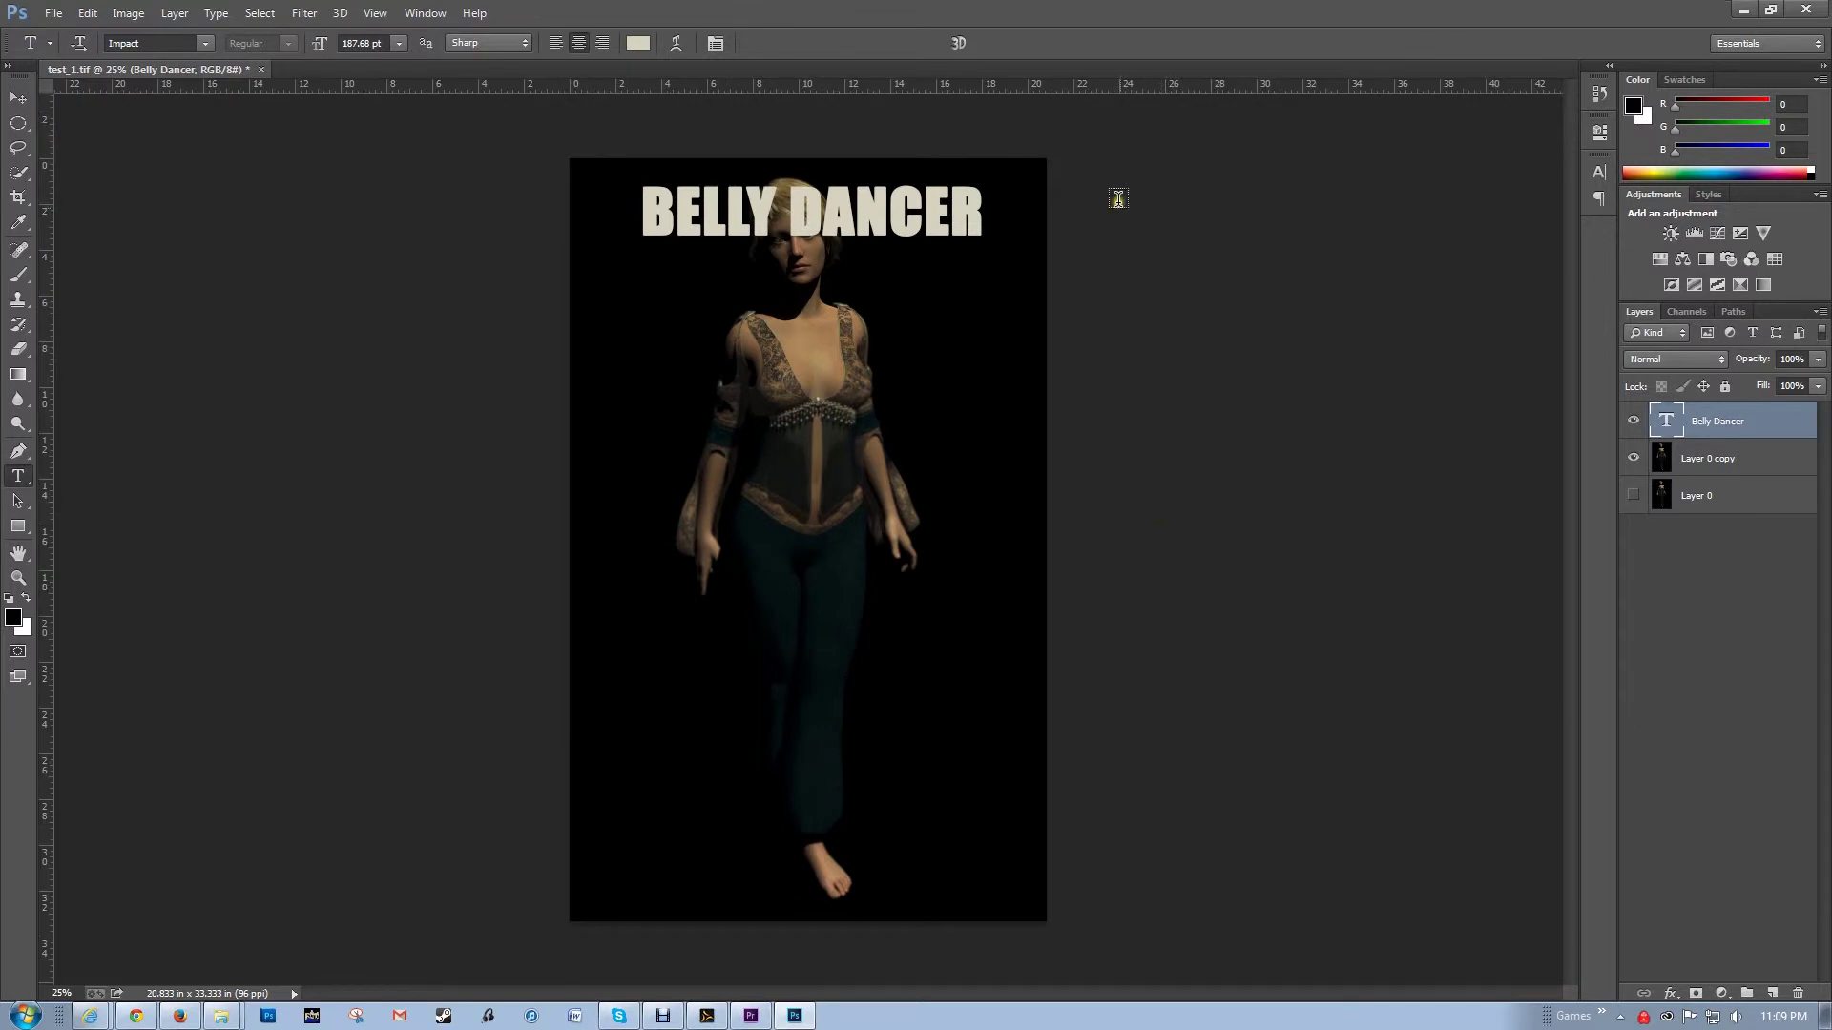
{"action": "left_click", "coordinate": [1703, 459]}
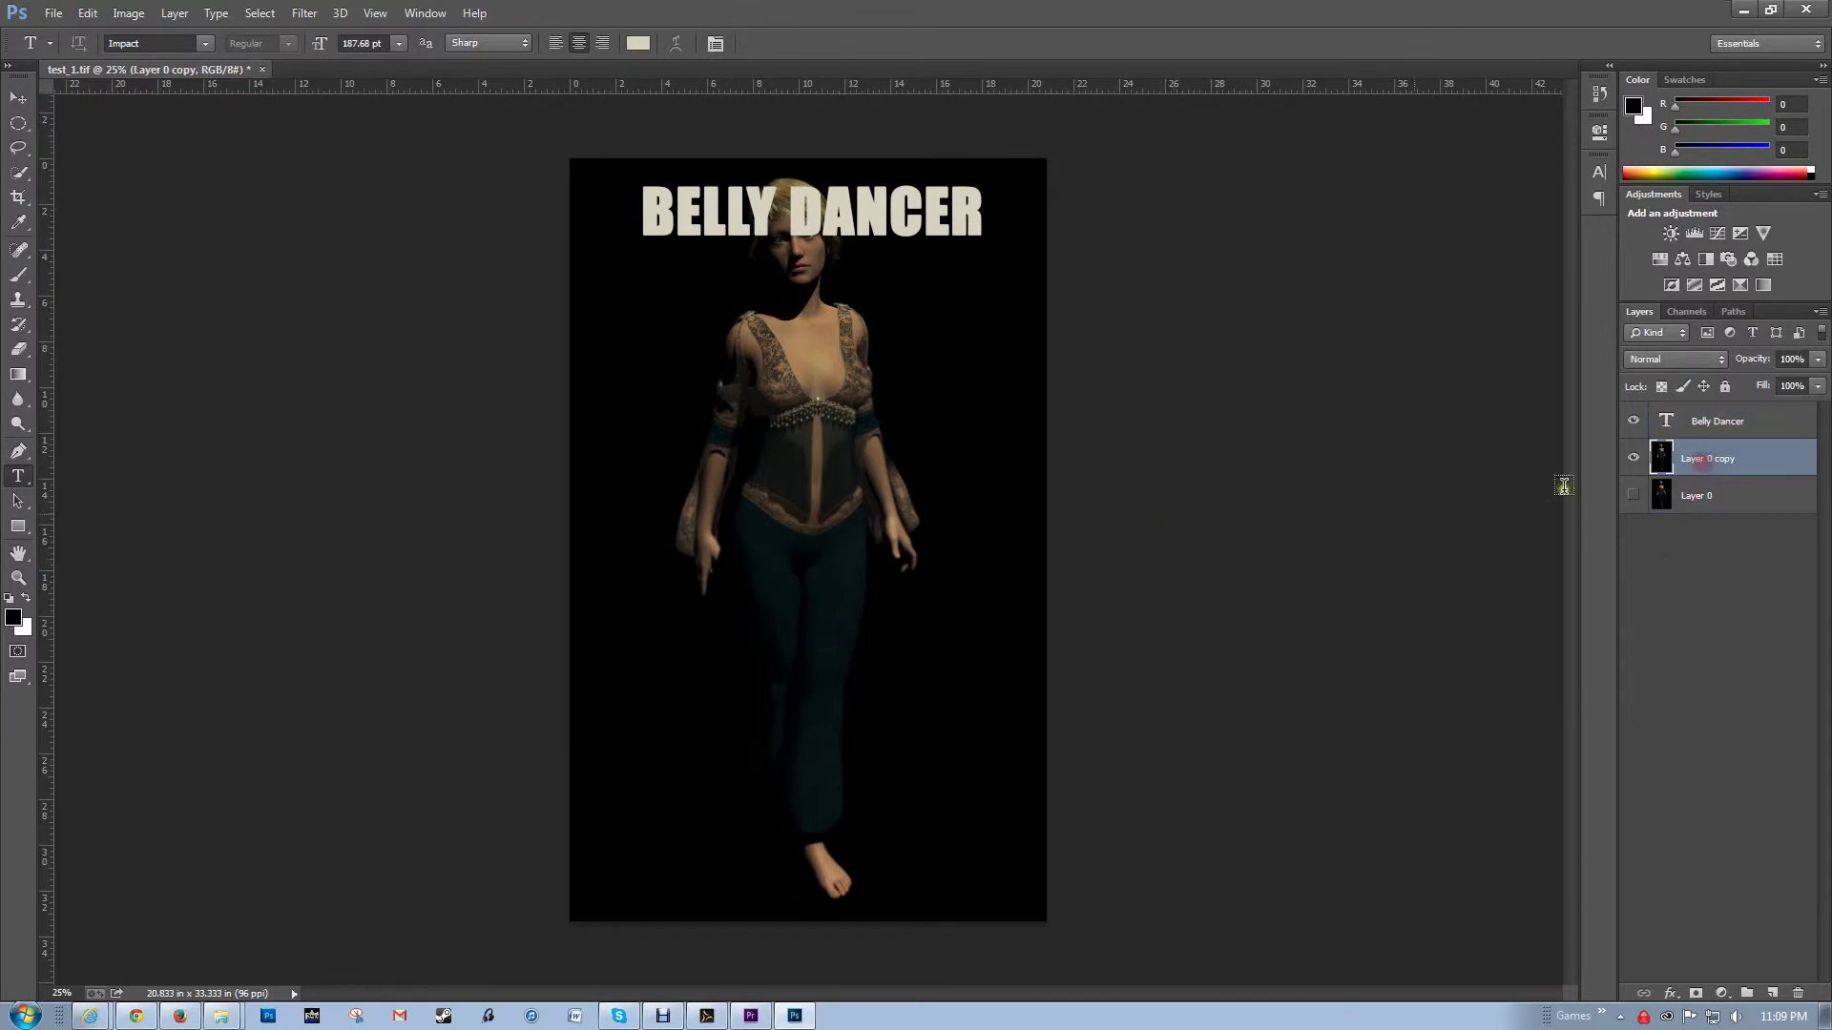
{"action": "left_click_drag", "start_coordinate": [45, 558], "coordinate": [809, 565]}
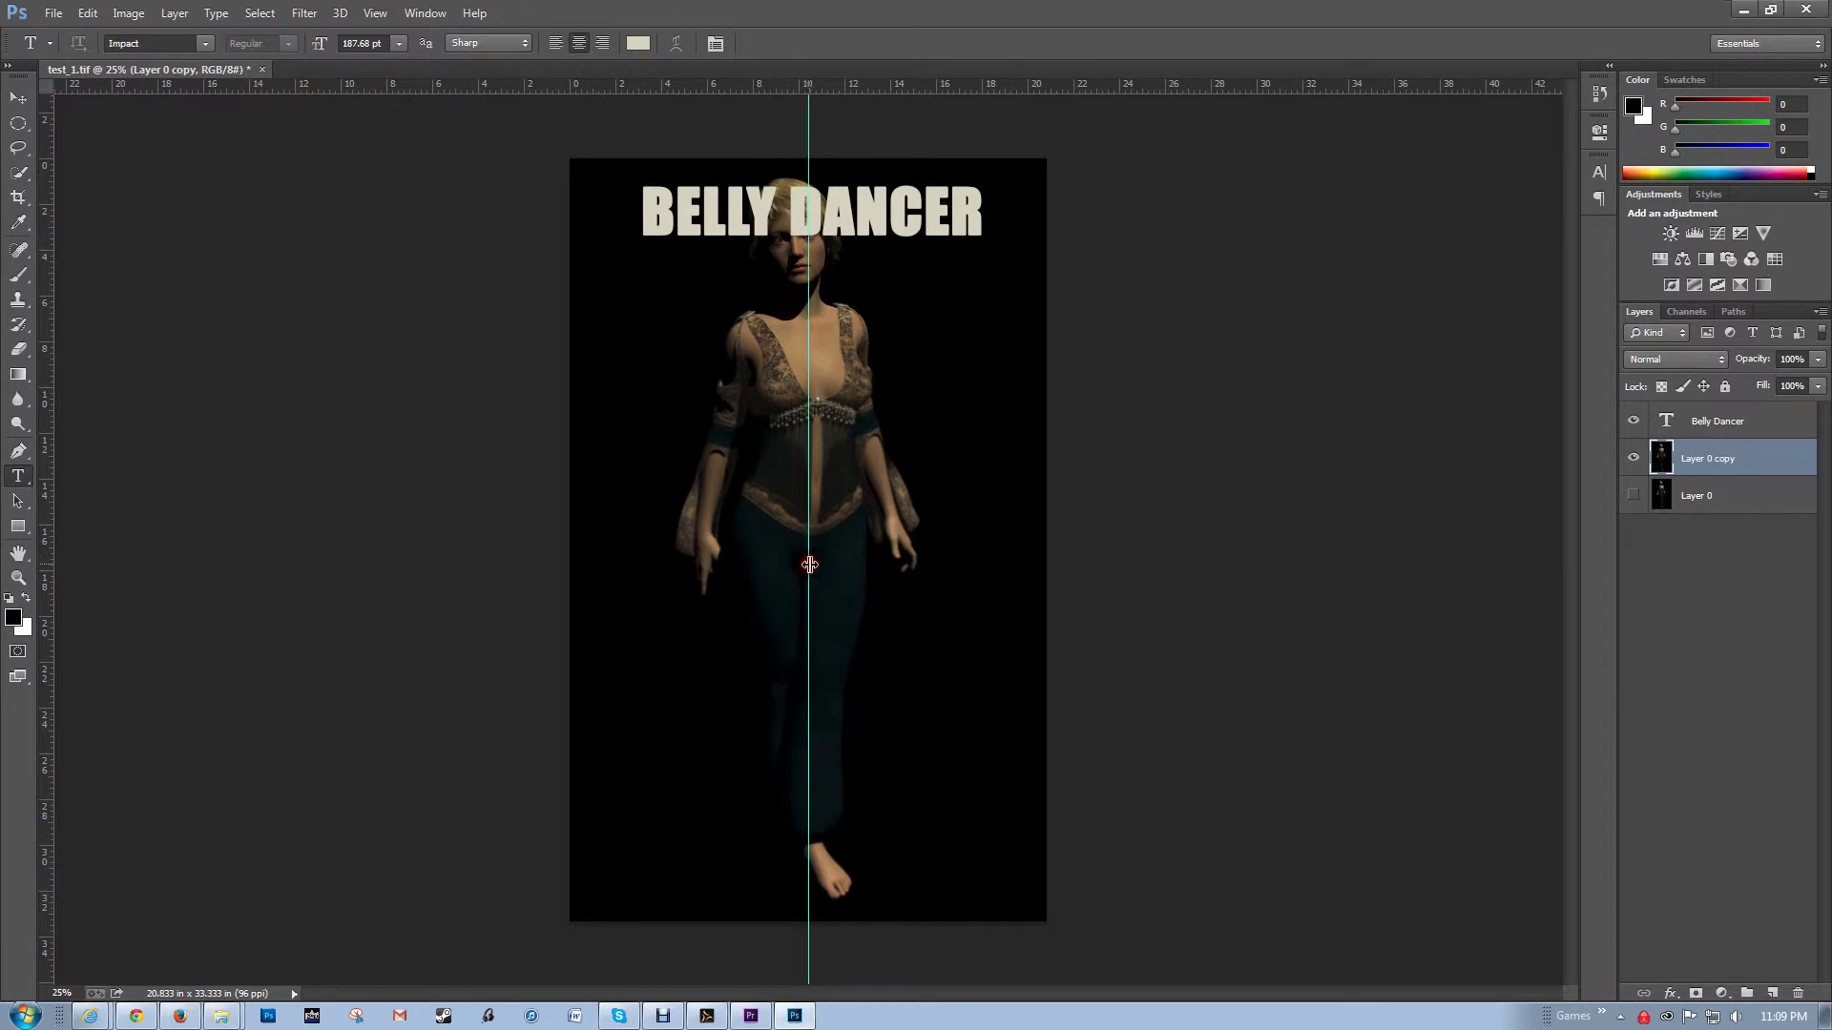
{"action": "left_click", "coordinate": [1715, 426]}
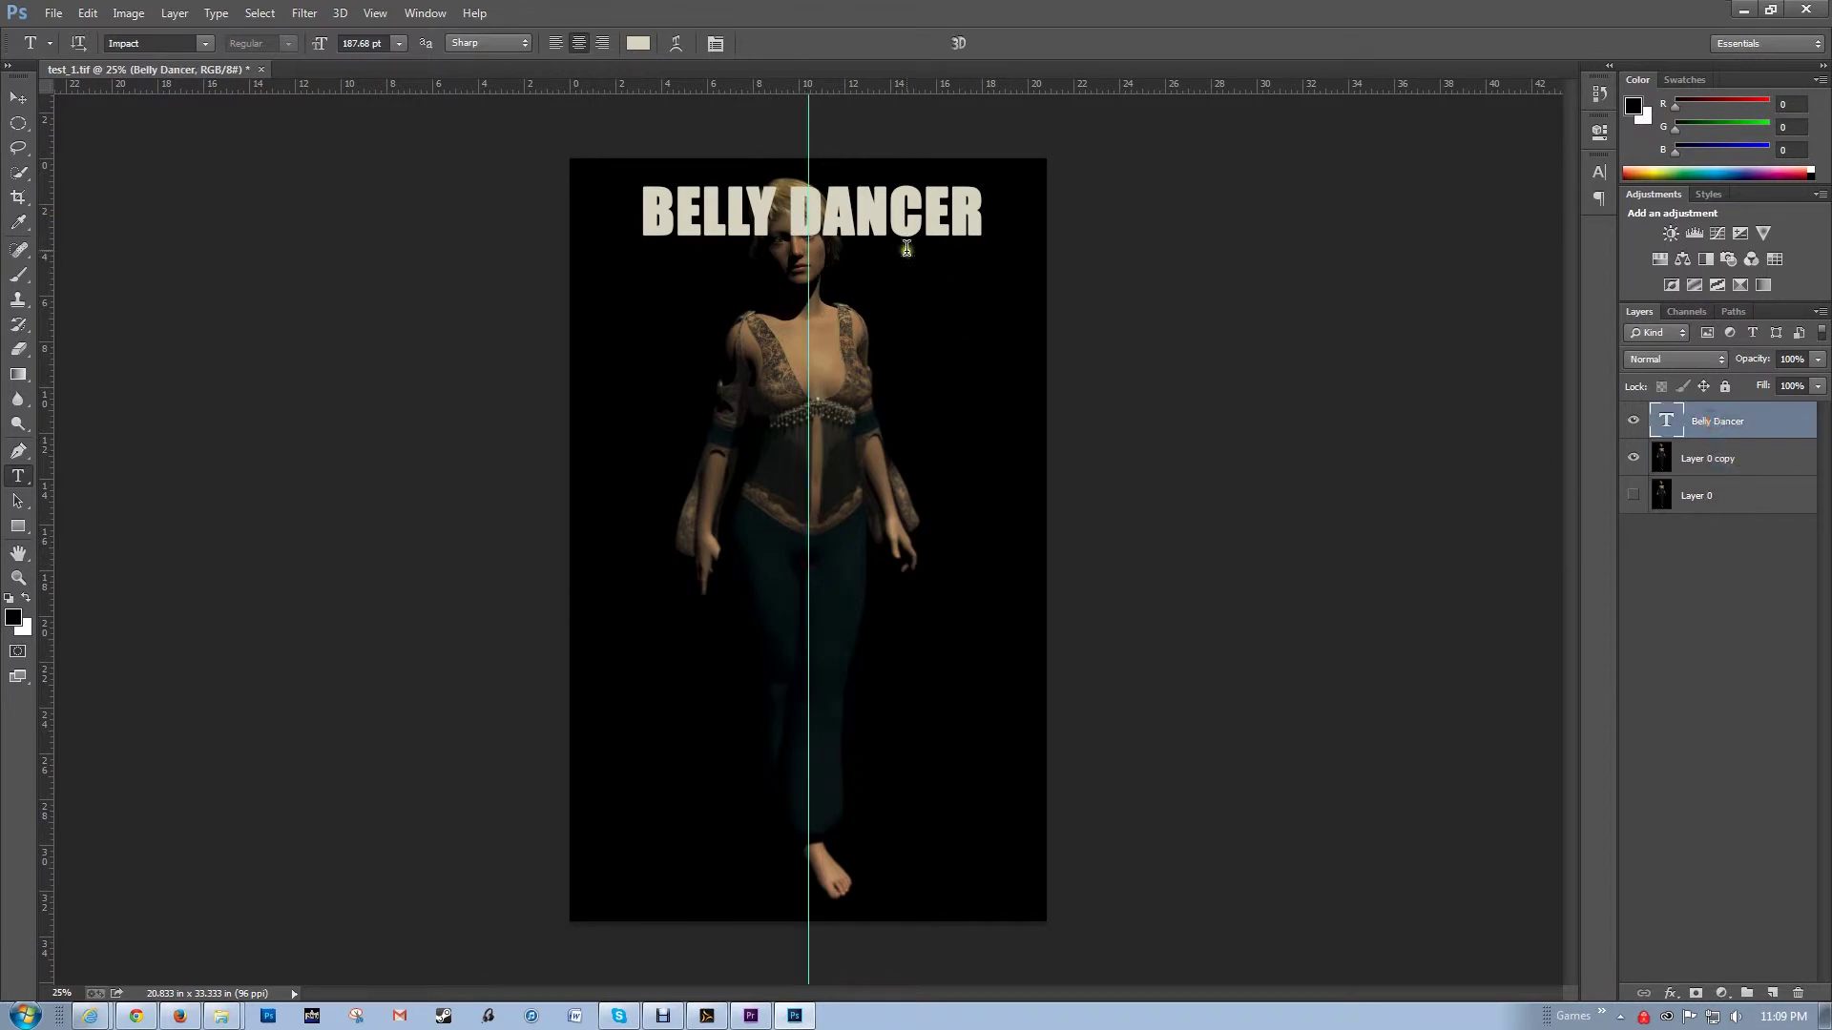
{"action": "mouse_move", "coordinate": [878, 221]}
{"action": "left_mouse_down"}
{"action": "mouse_move", "coordinate": [973, 223]}
{"action": "mouse_move", "coordinate": [848, 227]}
{"action": "mouse_move", "coordinate": [879, 226]}
{"action": "left_mouse_up"}
{"action": "left_click_drag", "start_coordinate": [151, 504], "coordinate": [152, 504]}
{"action": "key", "text": "ctrl+r"}
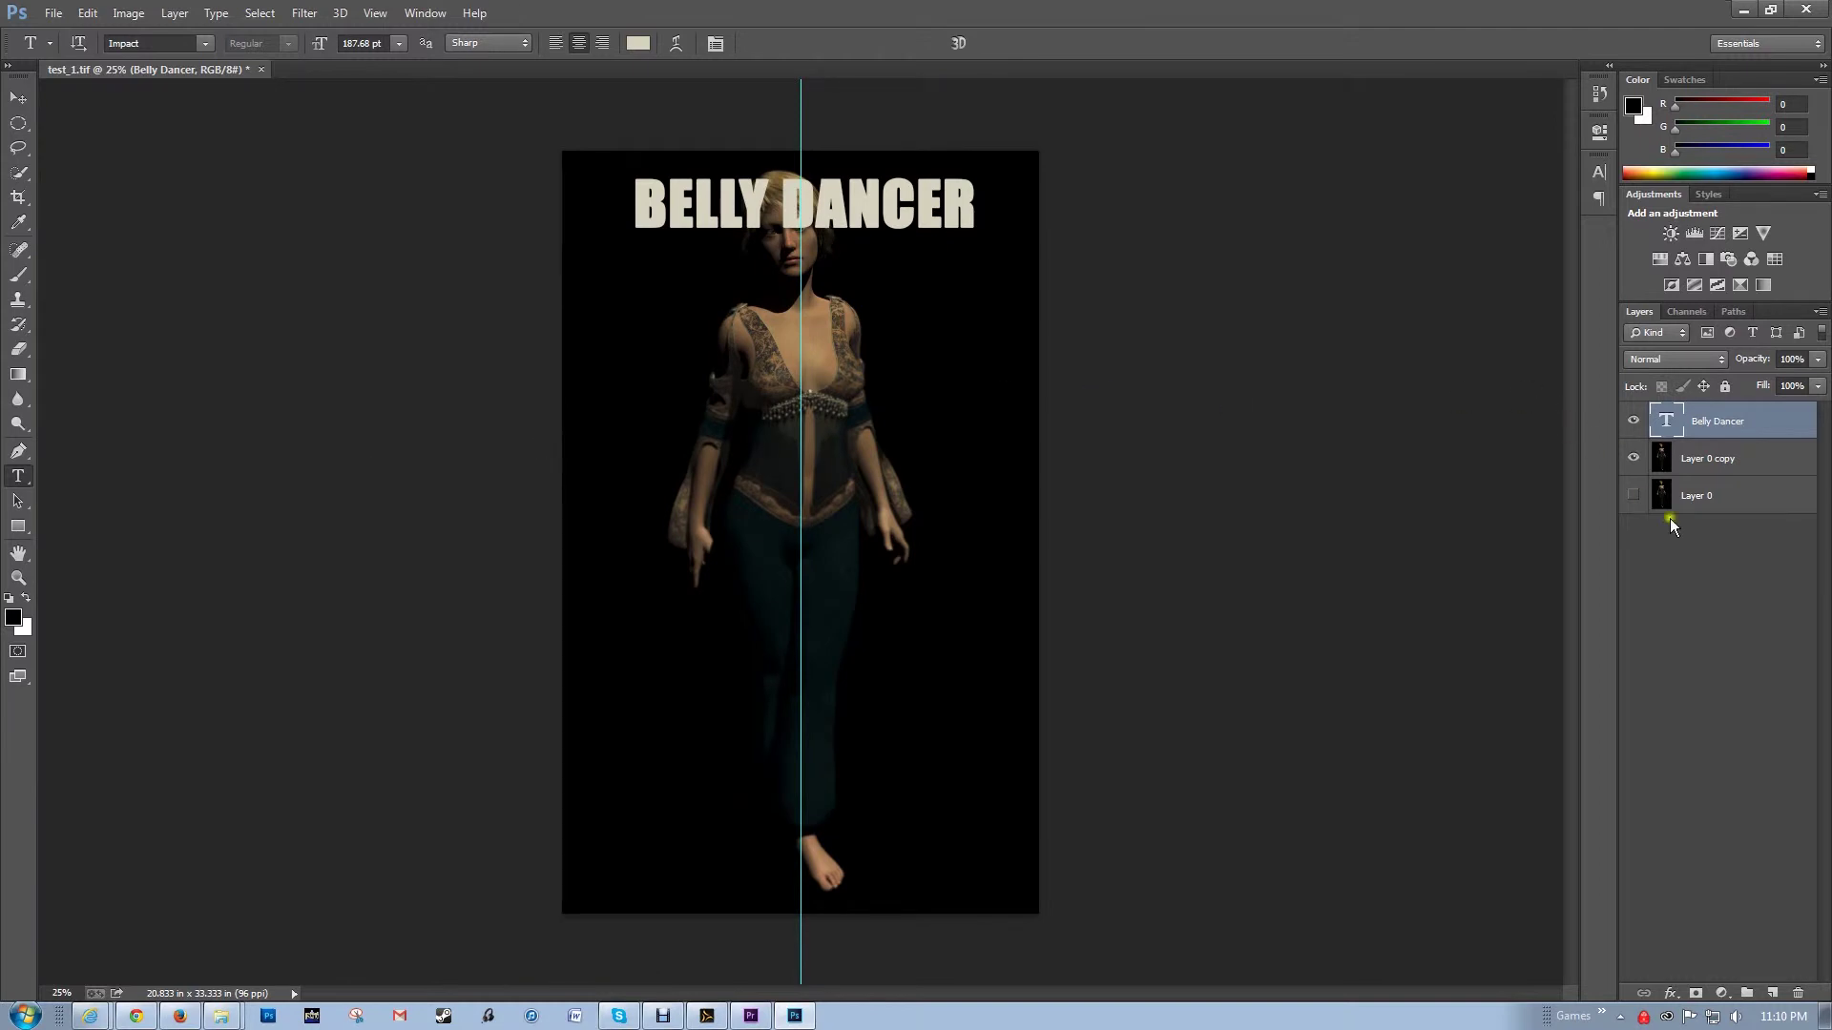
Set the BELLY DANCER title's font size to 213.68 pt.
{"action": "left_click", "coordinate": [1714, 428]}
{"action": "double_click", "coordinate": [362, 43]}
{"action": "type", "text": "230"}
{"action": "key", "text": "Return"}
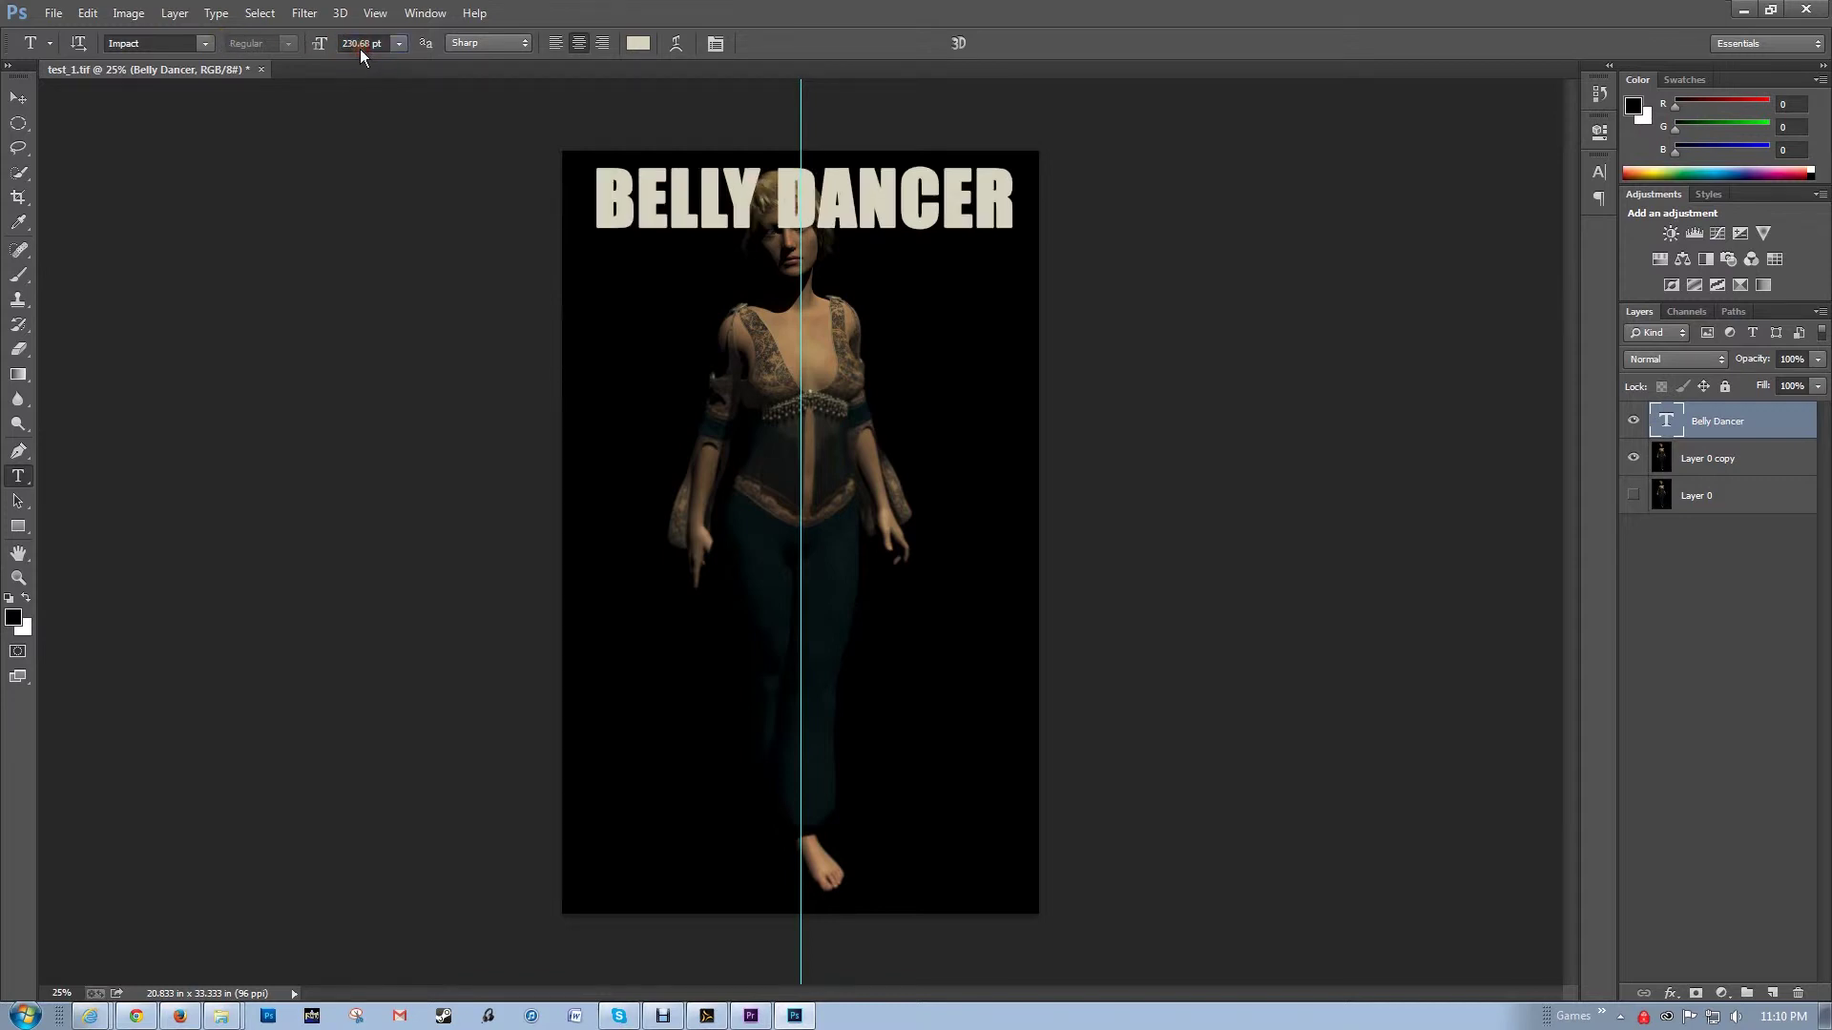
{"action": "mouse_move", "coordinate": [301, 47]}
{"action": "left_mouse_down"}
{"action": "mouse_move", "coordinate": [335, 63]}
{"action": "mouse_move", "coordinate": [305, 48]}
{"action": "left_mouse_up"}
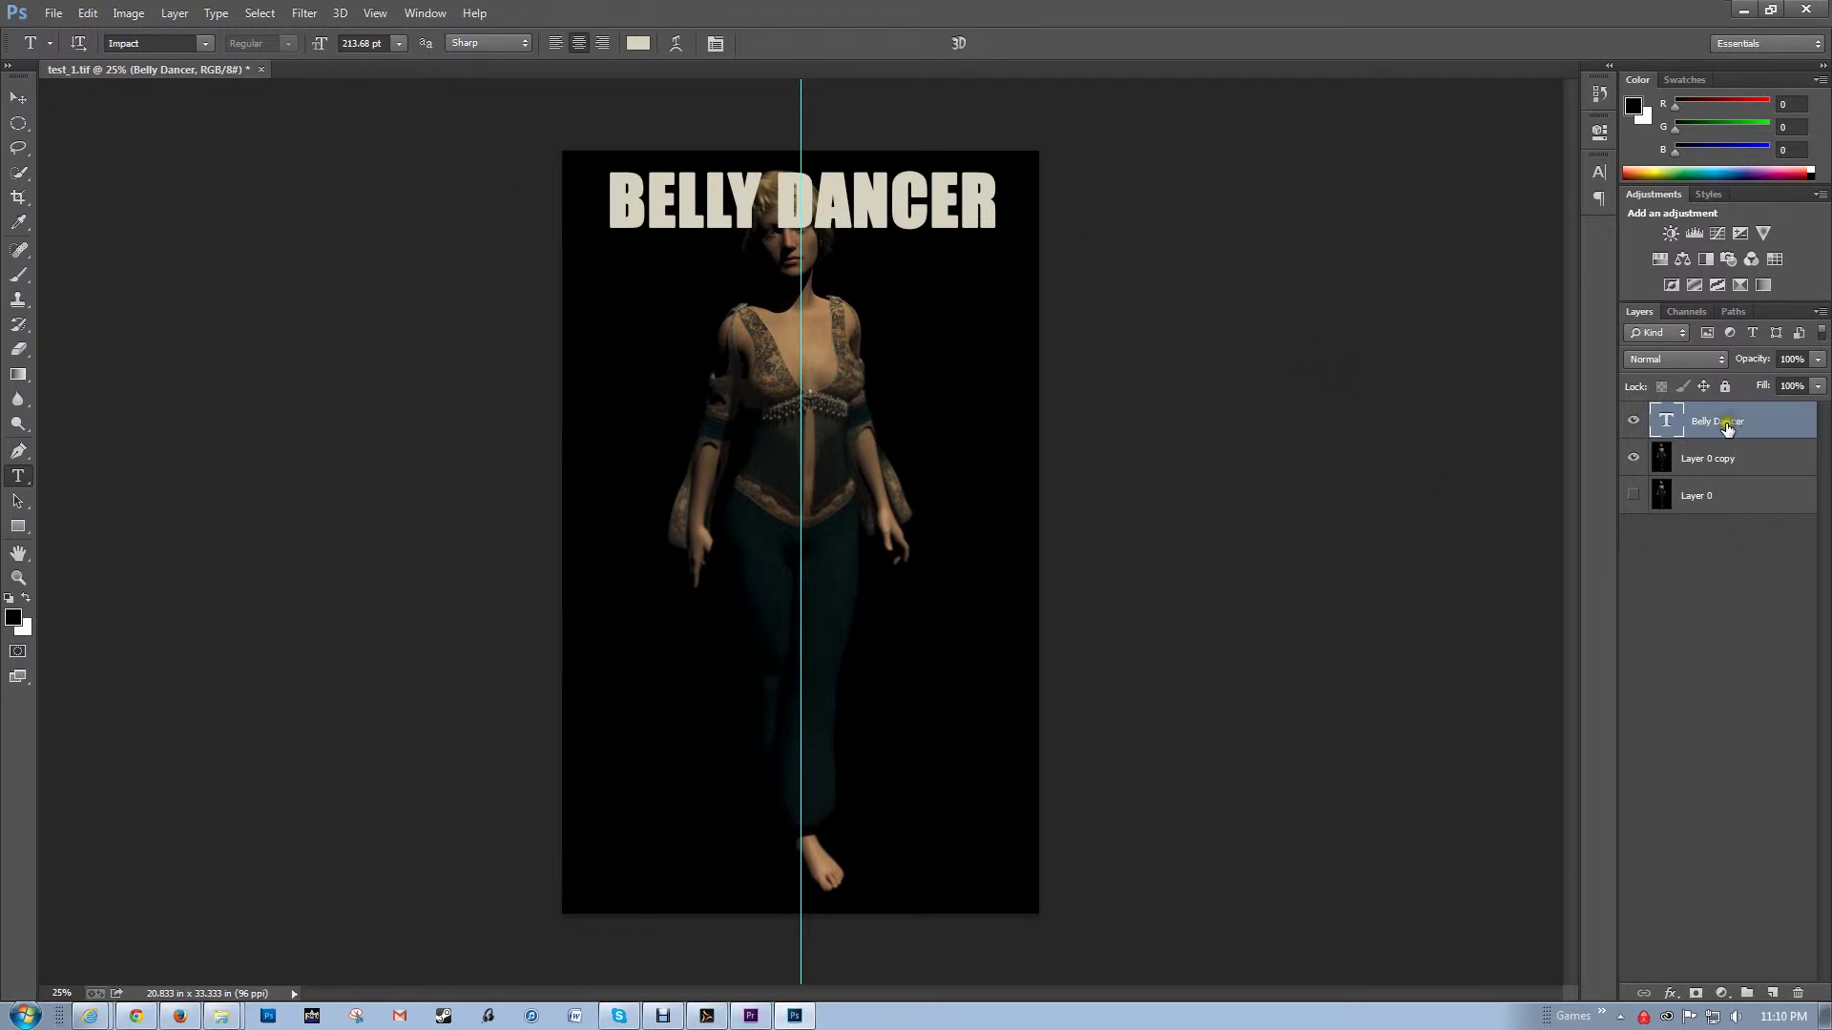
Duplicate the title to the bottom as THE MAN, then free-transform Layer 0 copy.
{"action": "left_click_drag", "start_coordinate": [1727, 427], "coordinate": [1730, 441]}
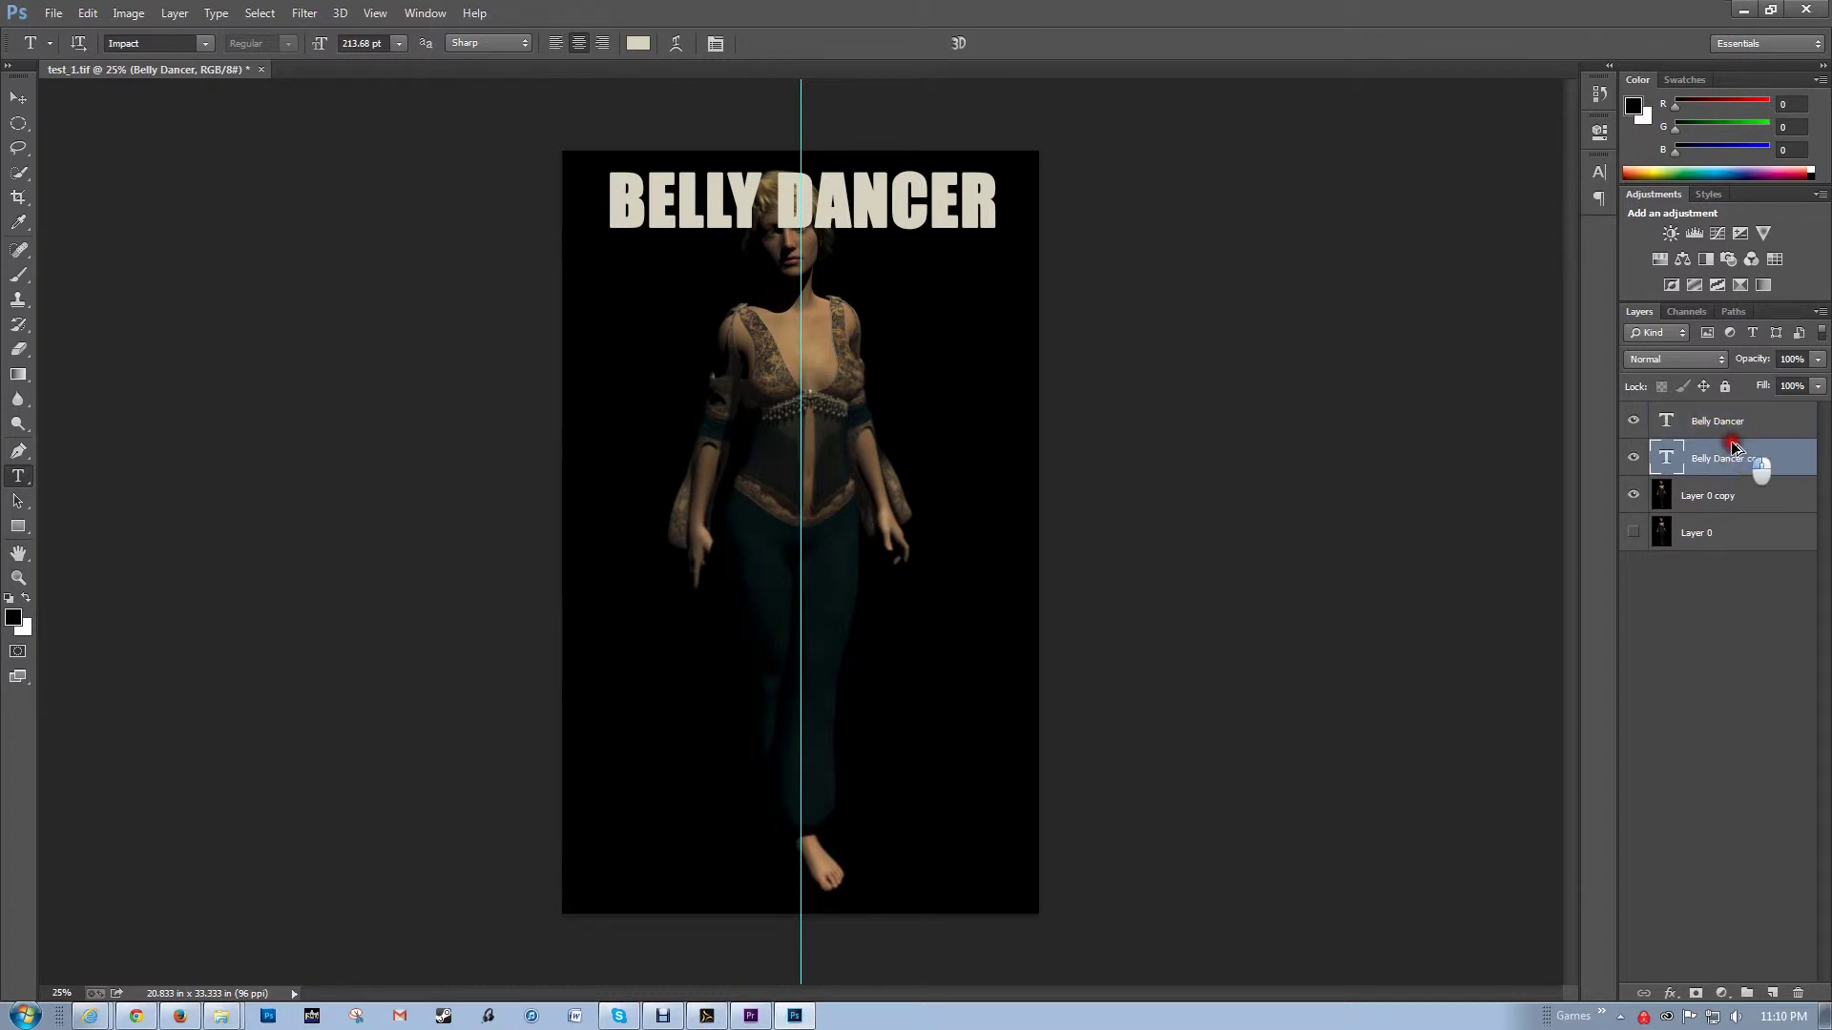
{"action": "left_click_drag", "start_coordinate": [902, 200], "coordinate": [865, 882]}
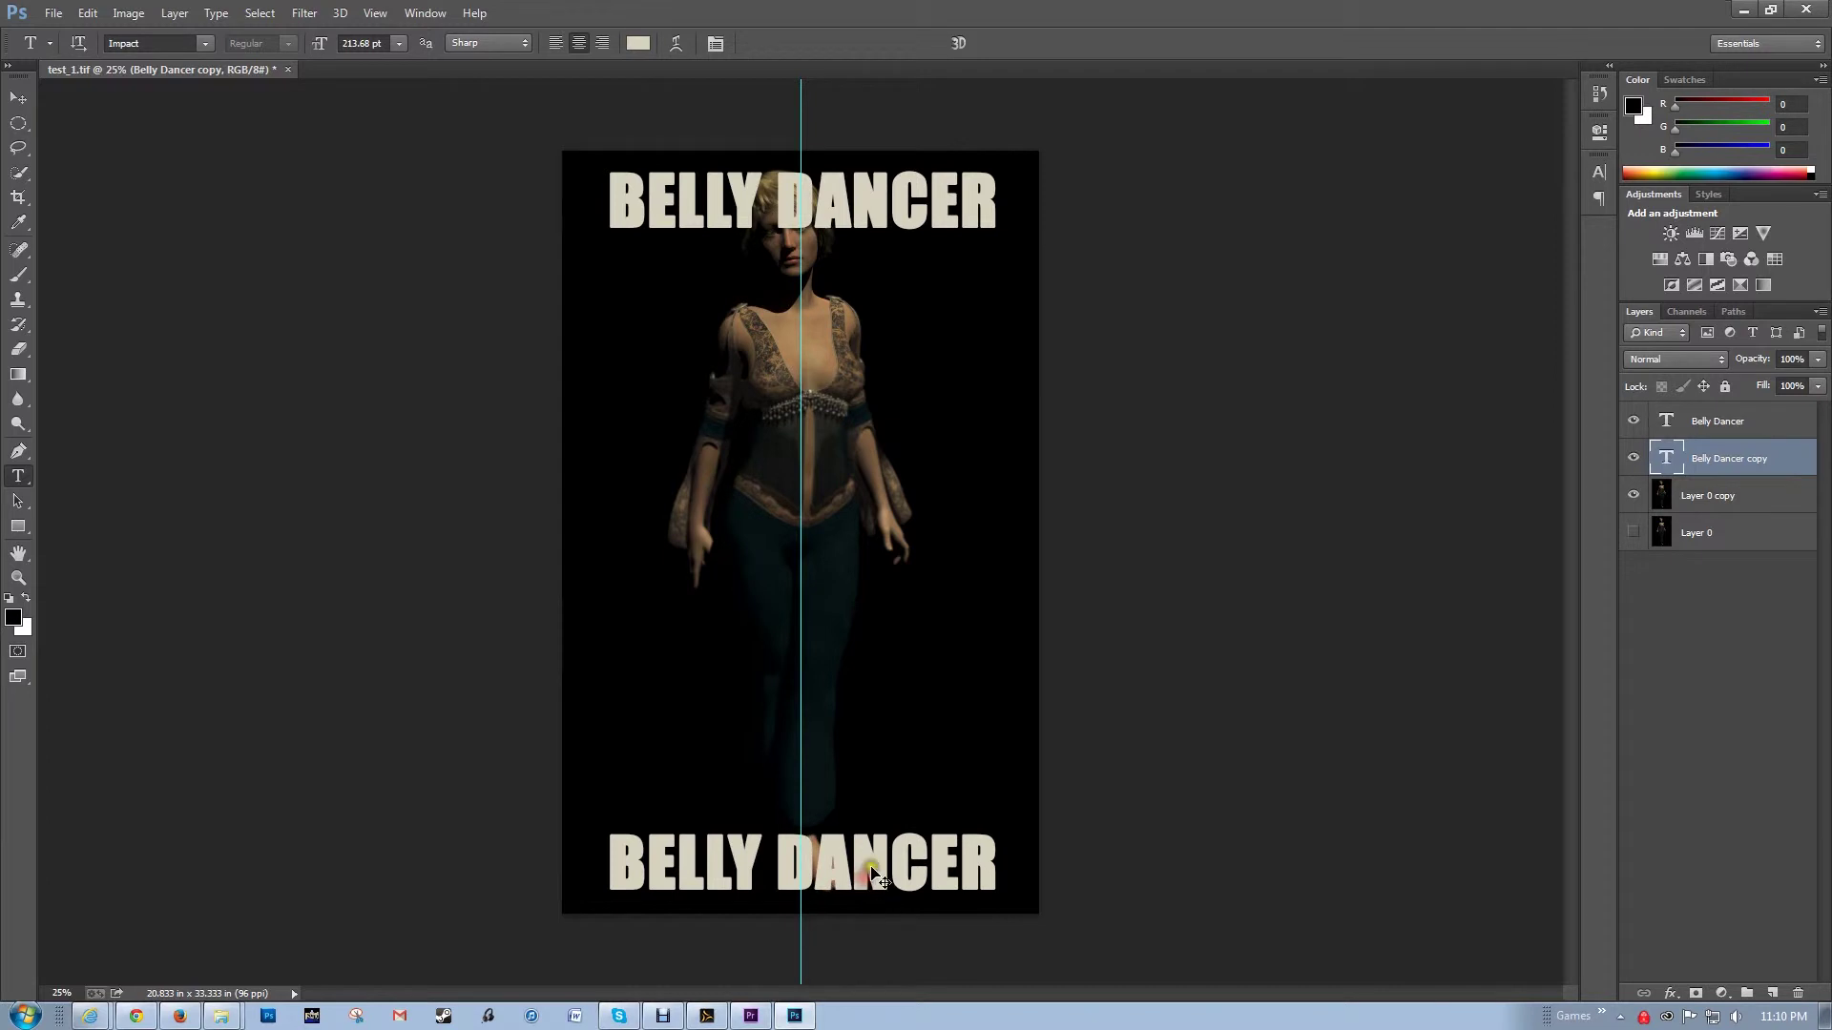
{"action": "left_click_drag", "start_coordinate": [611, 870], "coordinate": [1034, 849]}
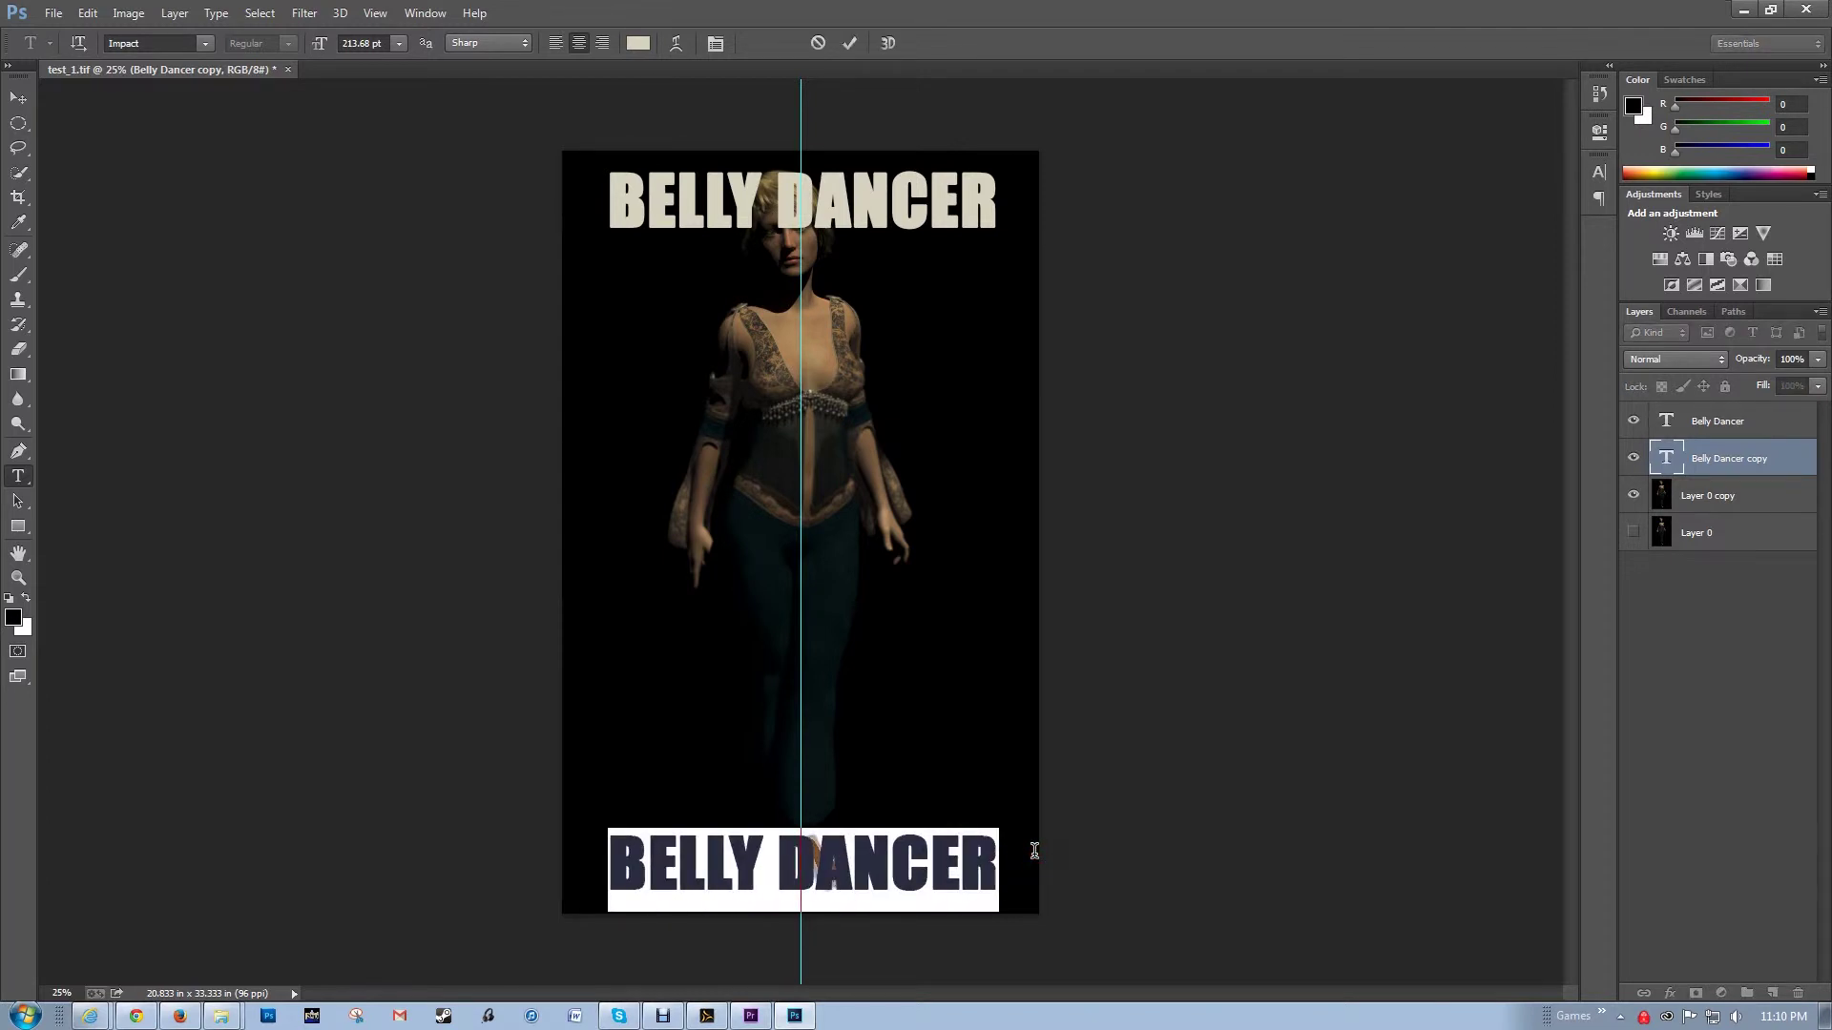
{"action": "type", "text": "THE "}
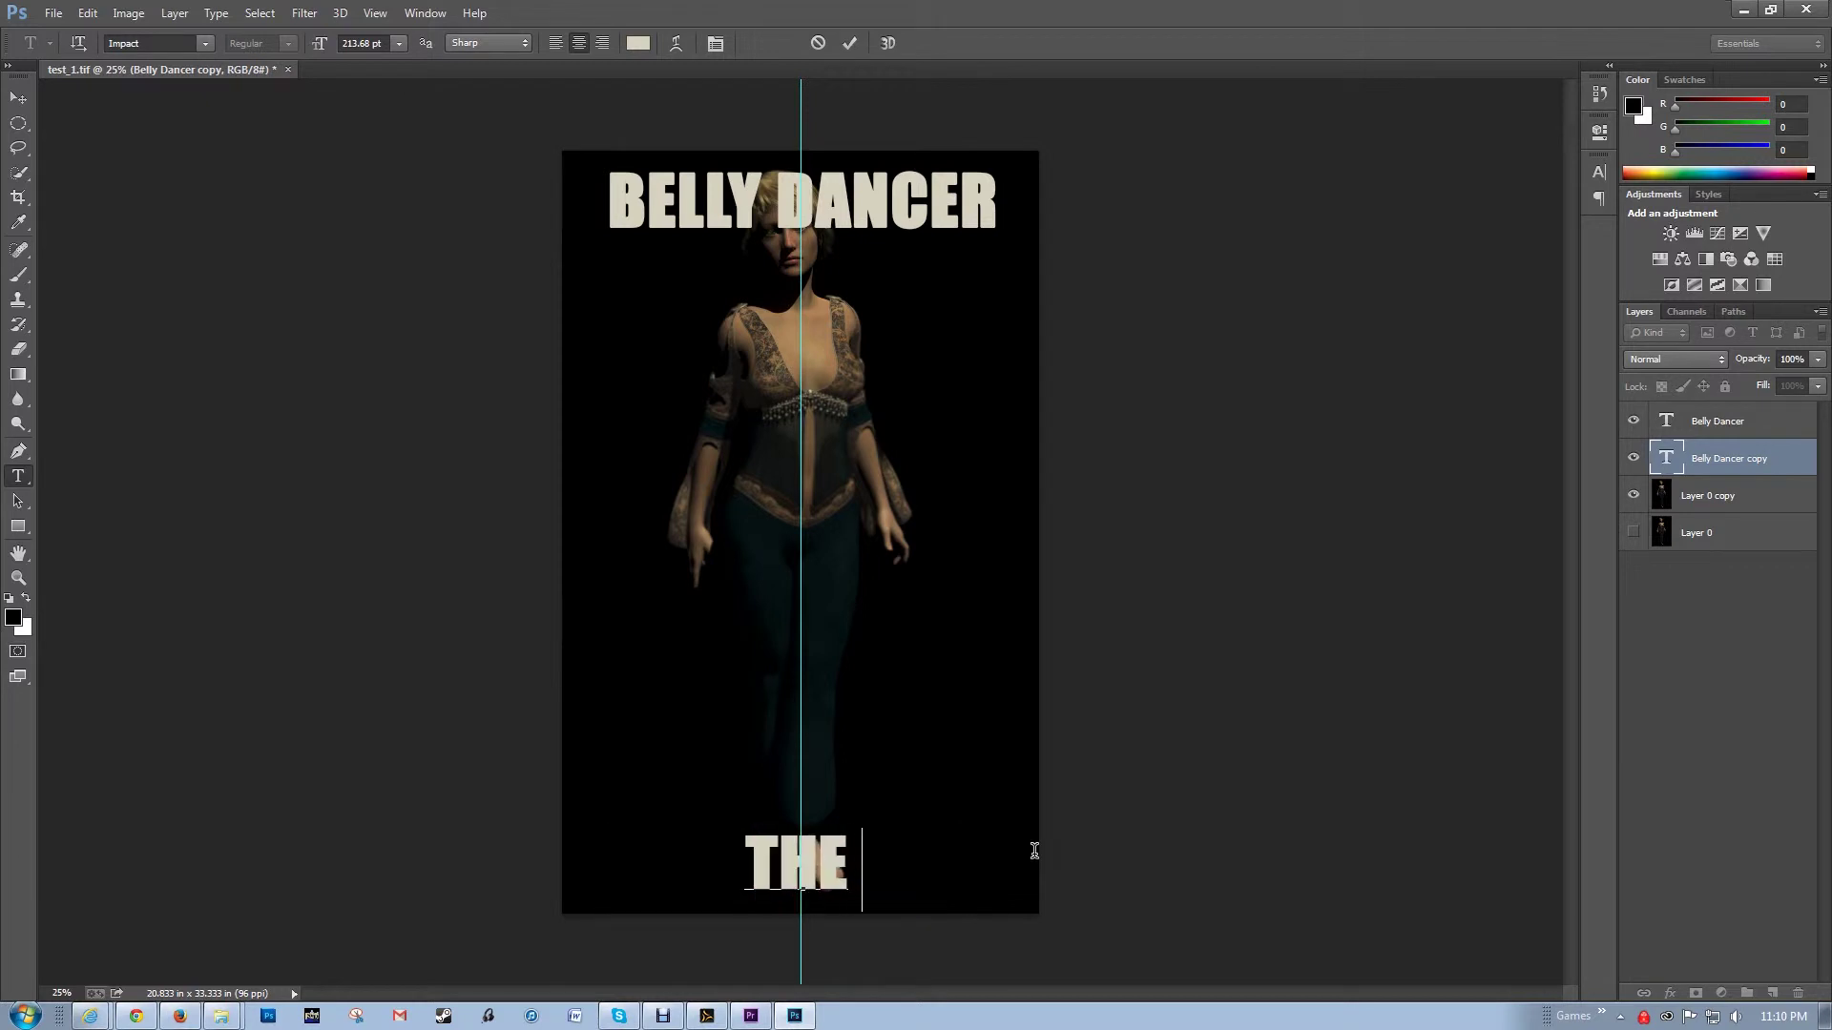
{"action": "type", "text": "MAN"}
{"action": "key", "text": "ctrl+Return"}
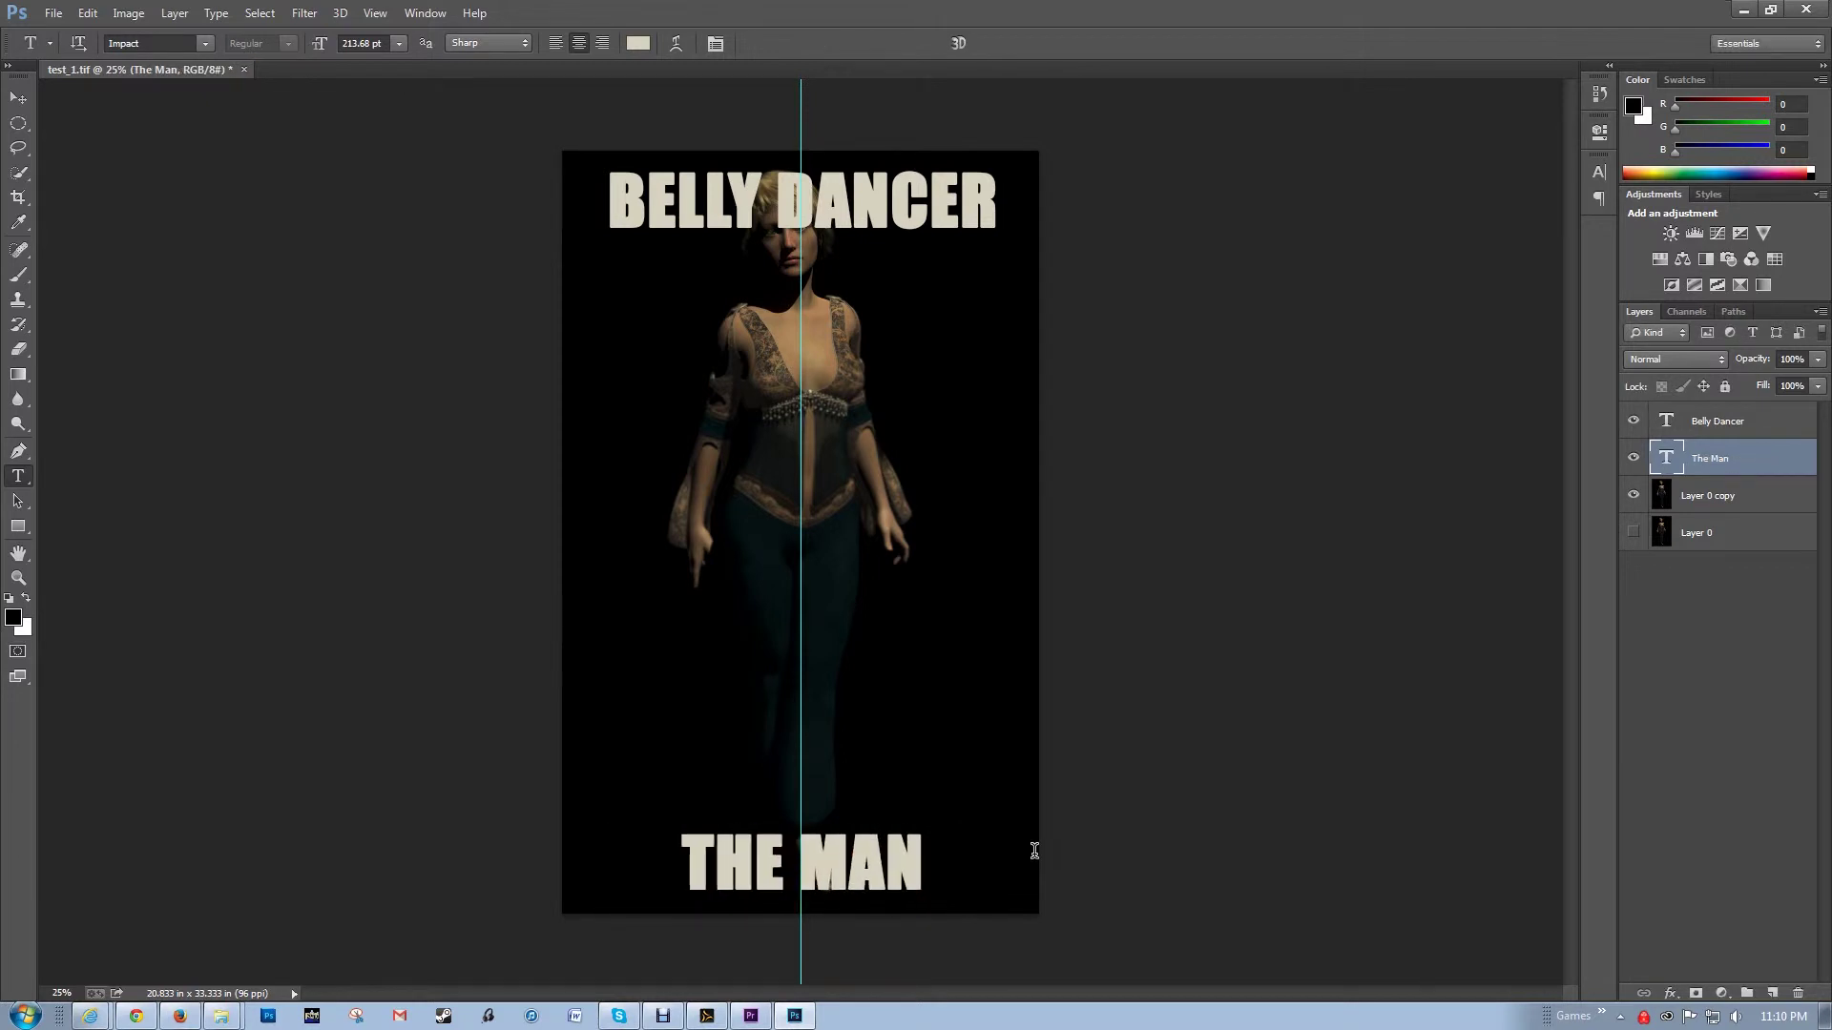
{"action": "left_click", "coordinate": [1722, 496]}
{"action": "key", "text": "ctrl+t"}
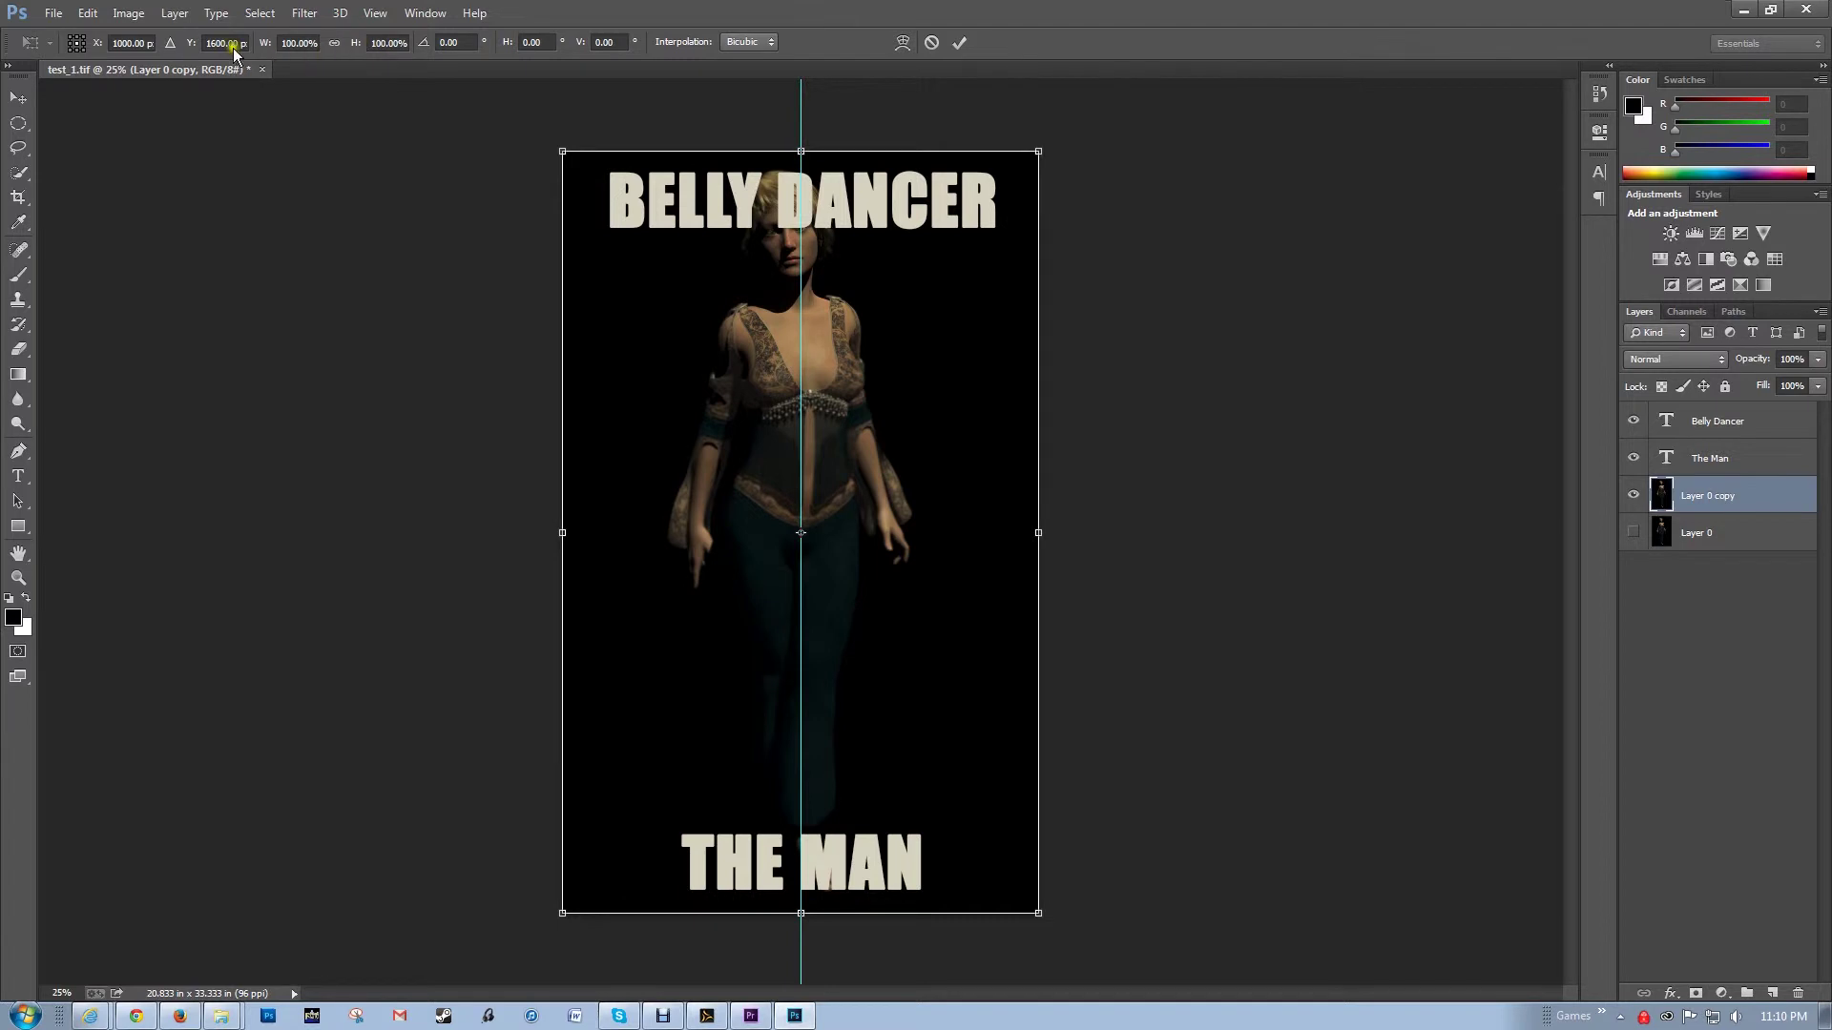
Scale Layer 0 copy down to about 86.2% from its top-right corner.
{"action": "left_click", "coordinate": [134, 13]}
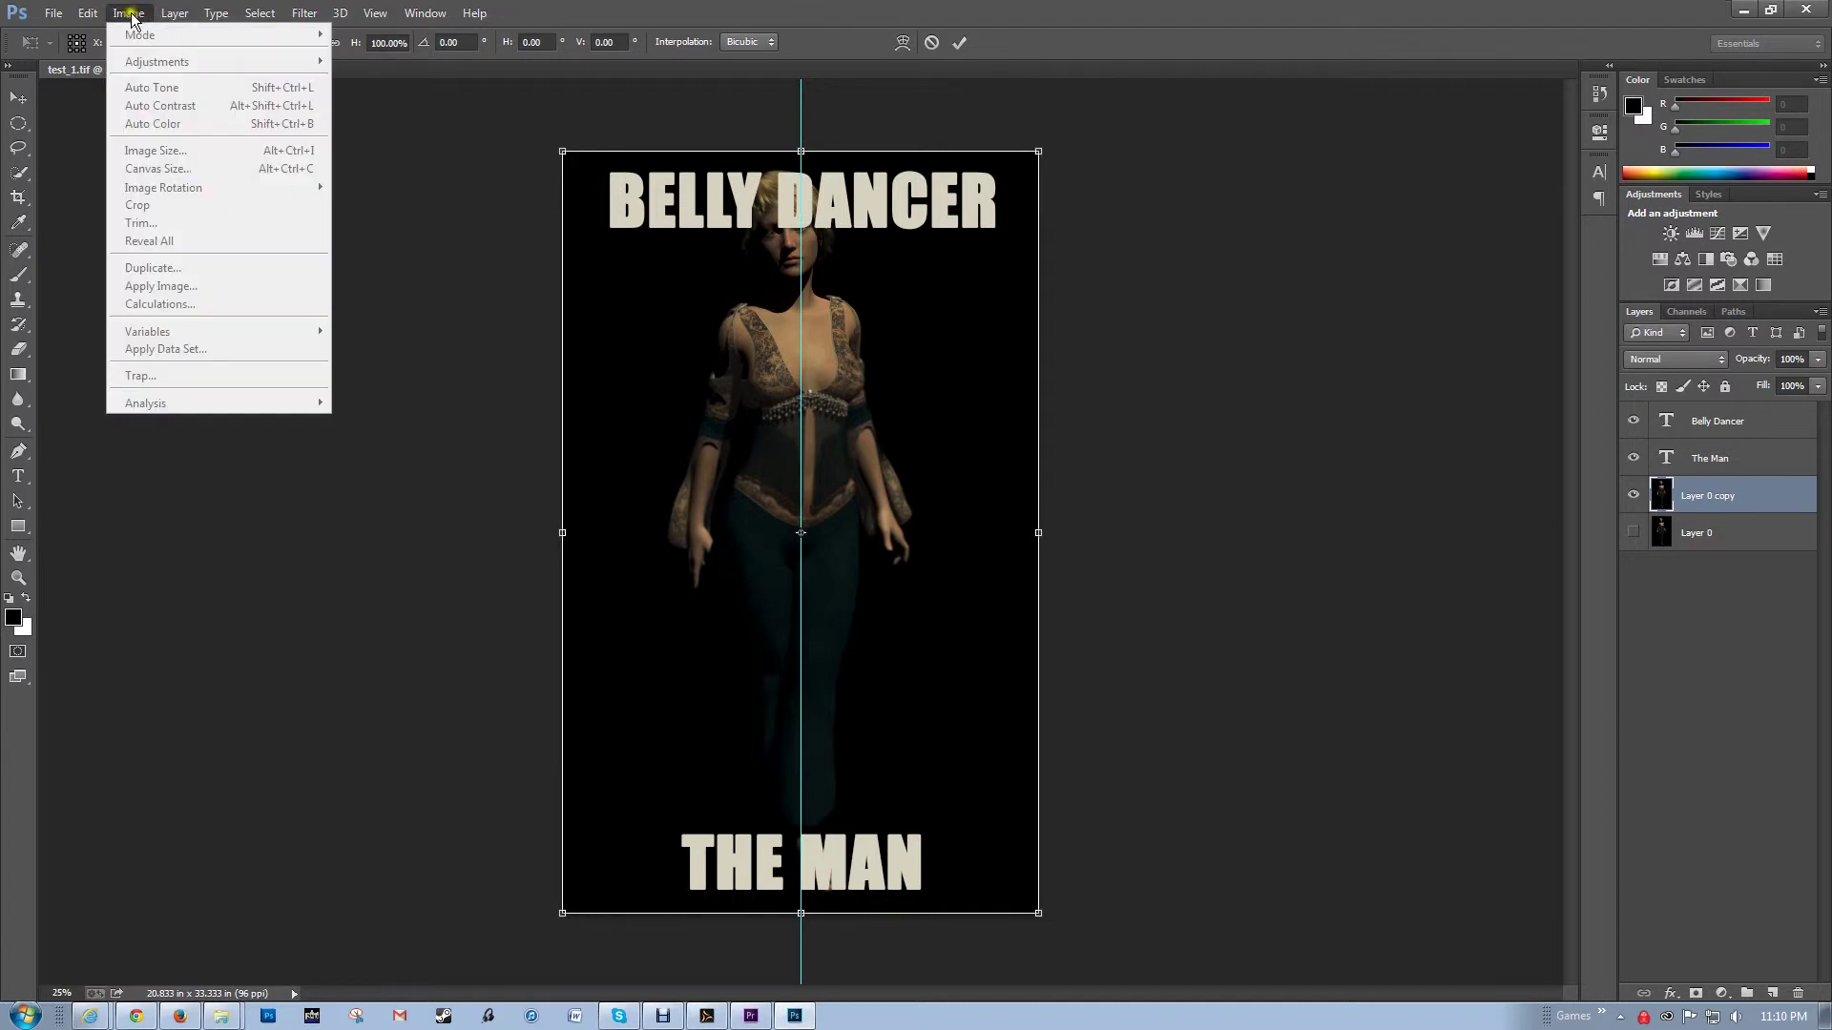
{"action": "mouse_move", "coordinate": [87, 13]}
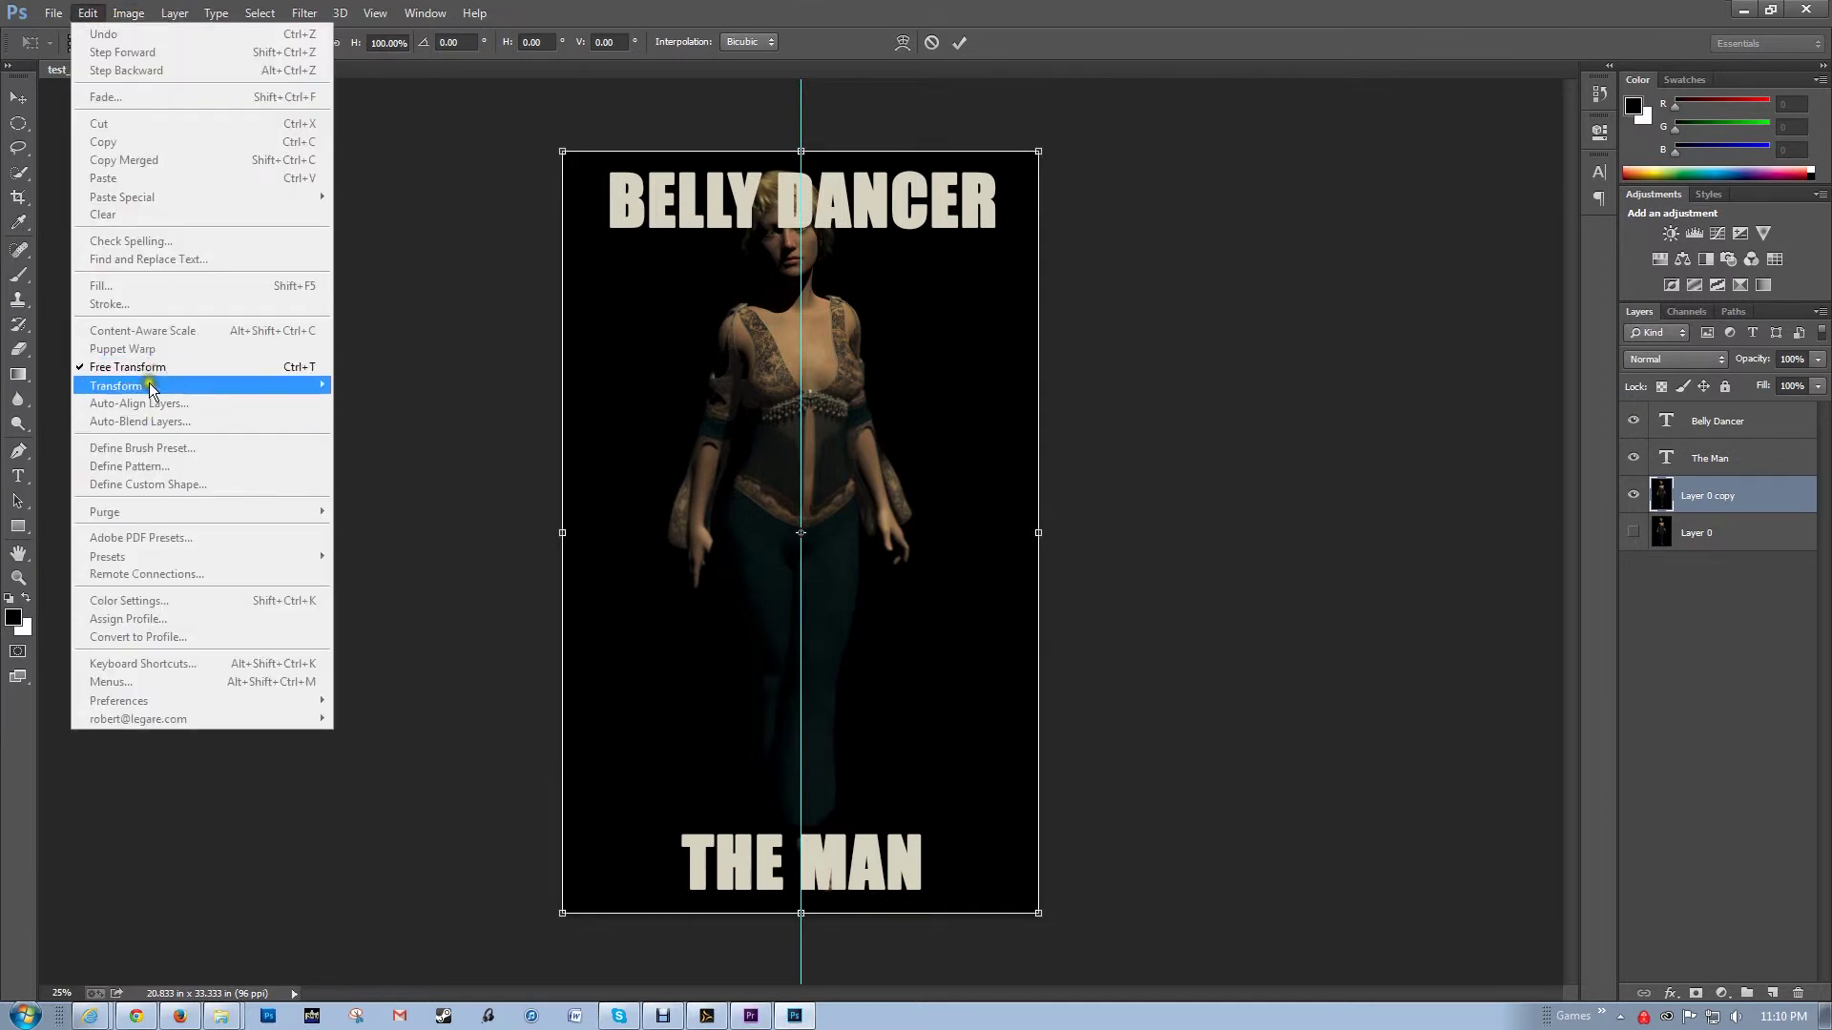
{"action": "mouse_move", "coordinate": [150, 386]}
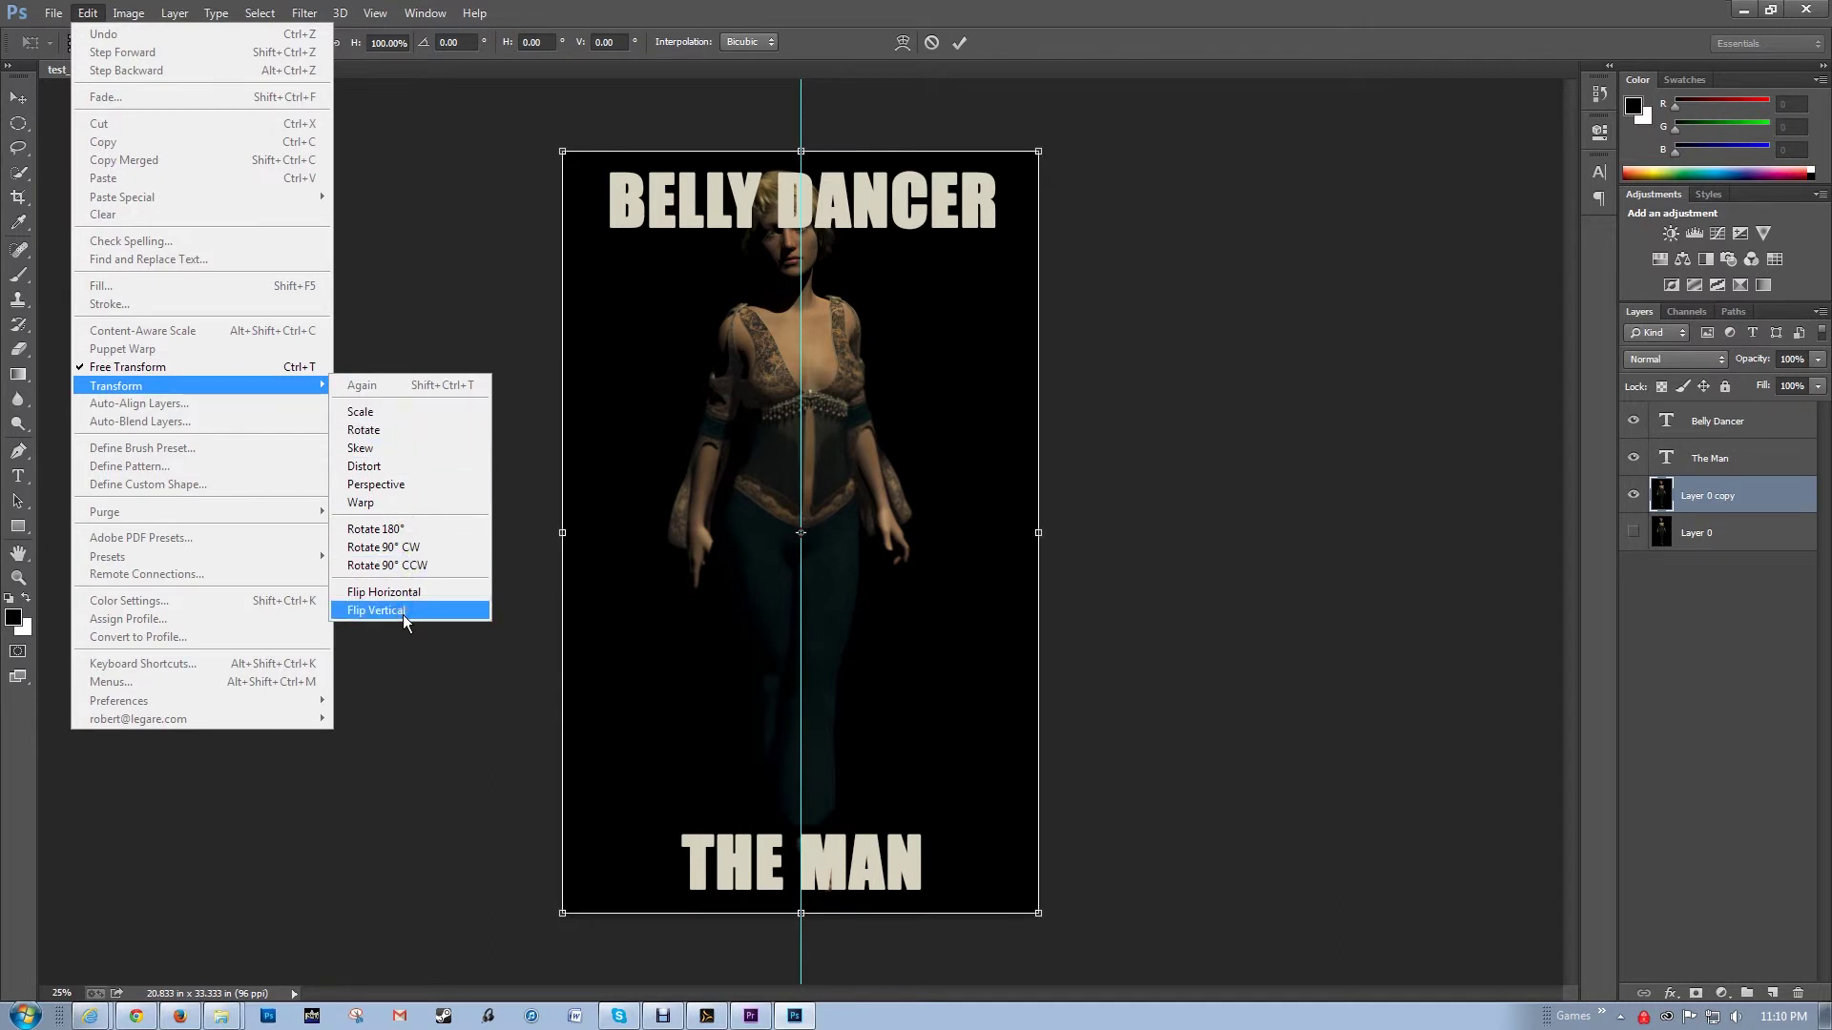
{"action": "left_click", "coordinate": [420, 387]}
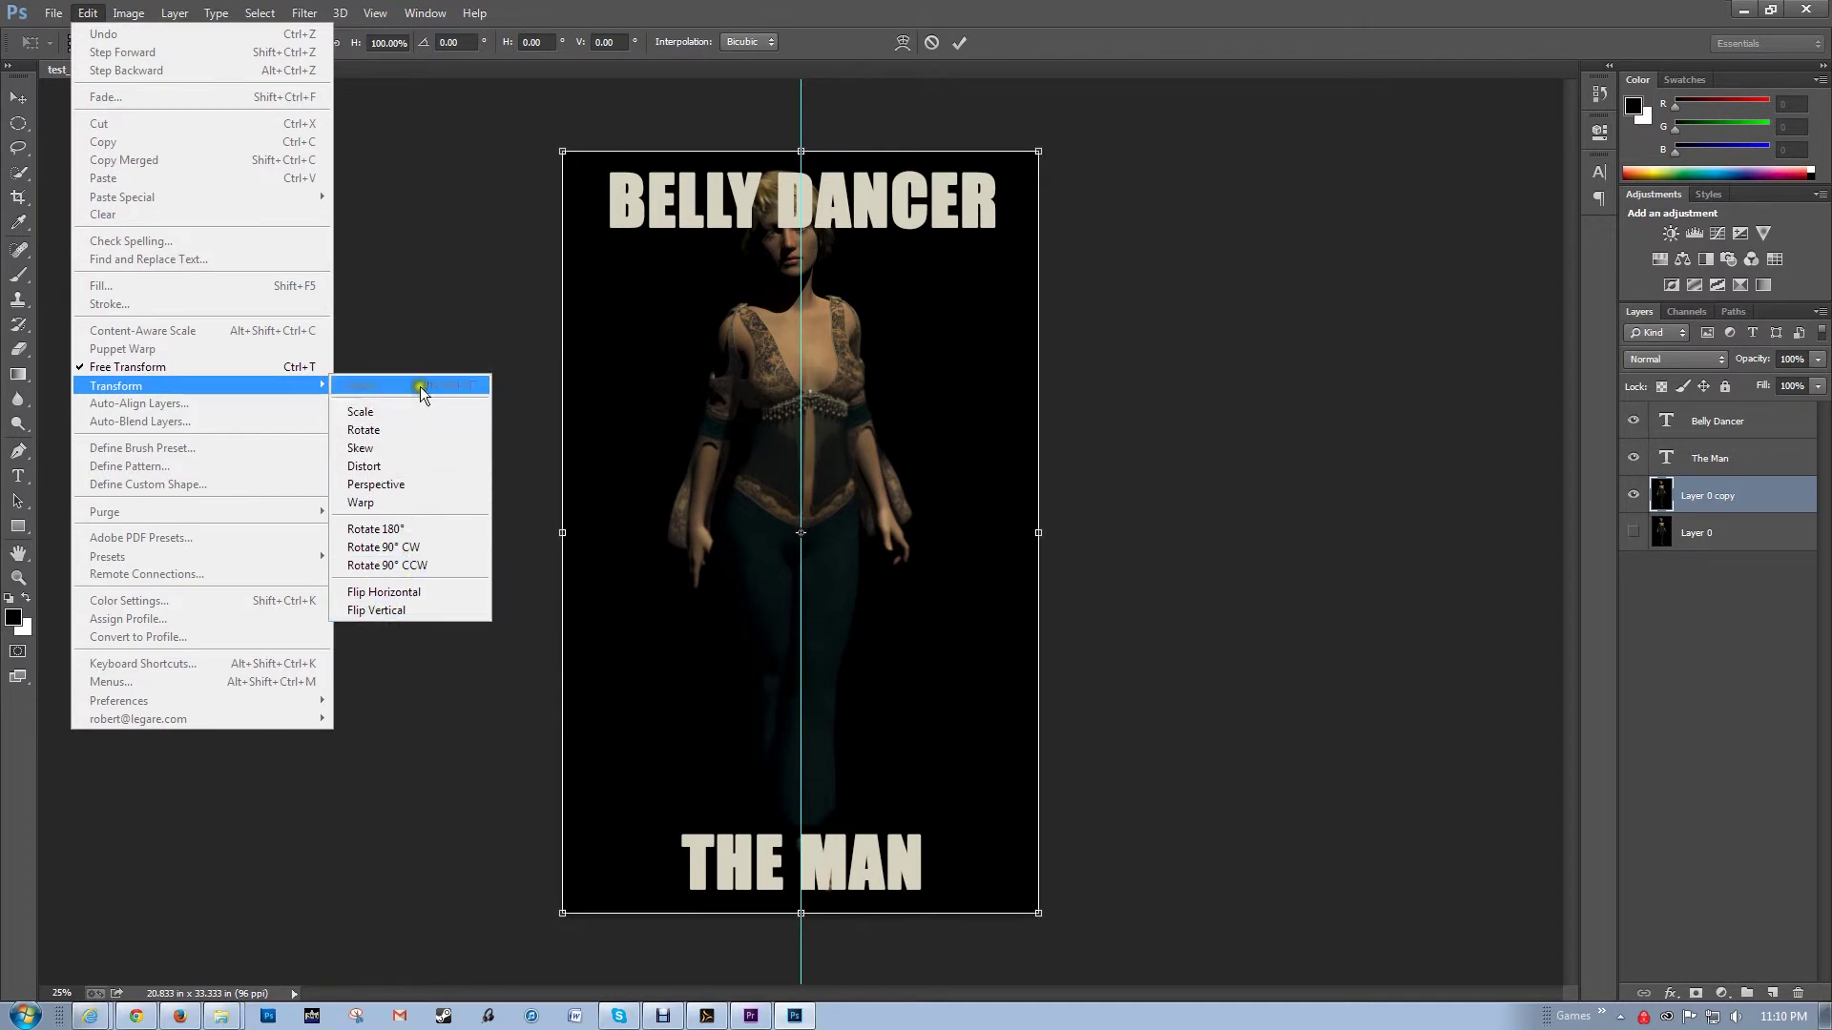
{"action": "left_click", "coordinate": [806, 122]}
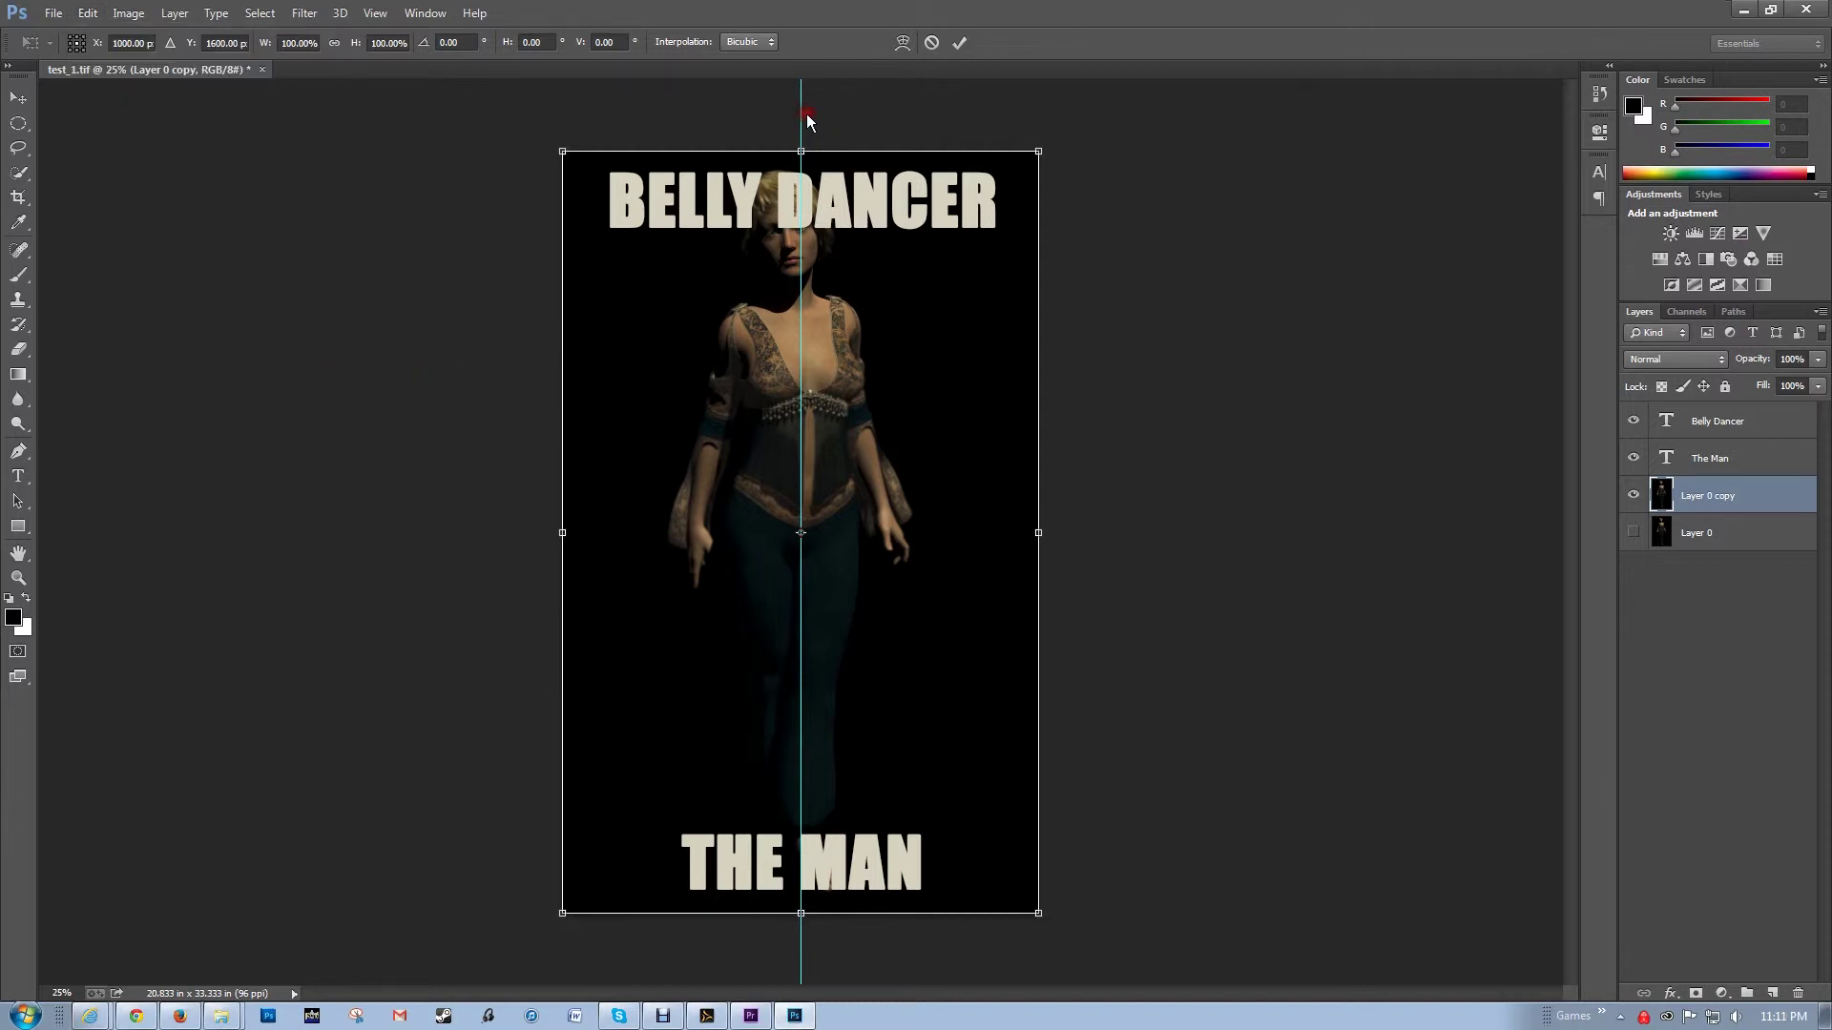
{"action": "left_click", "coordinate": [1040, 150]}
{"action": "left_click_drag", "start_coordinate": [1040, 150], "coordinate": [1012, 203]}
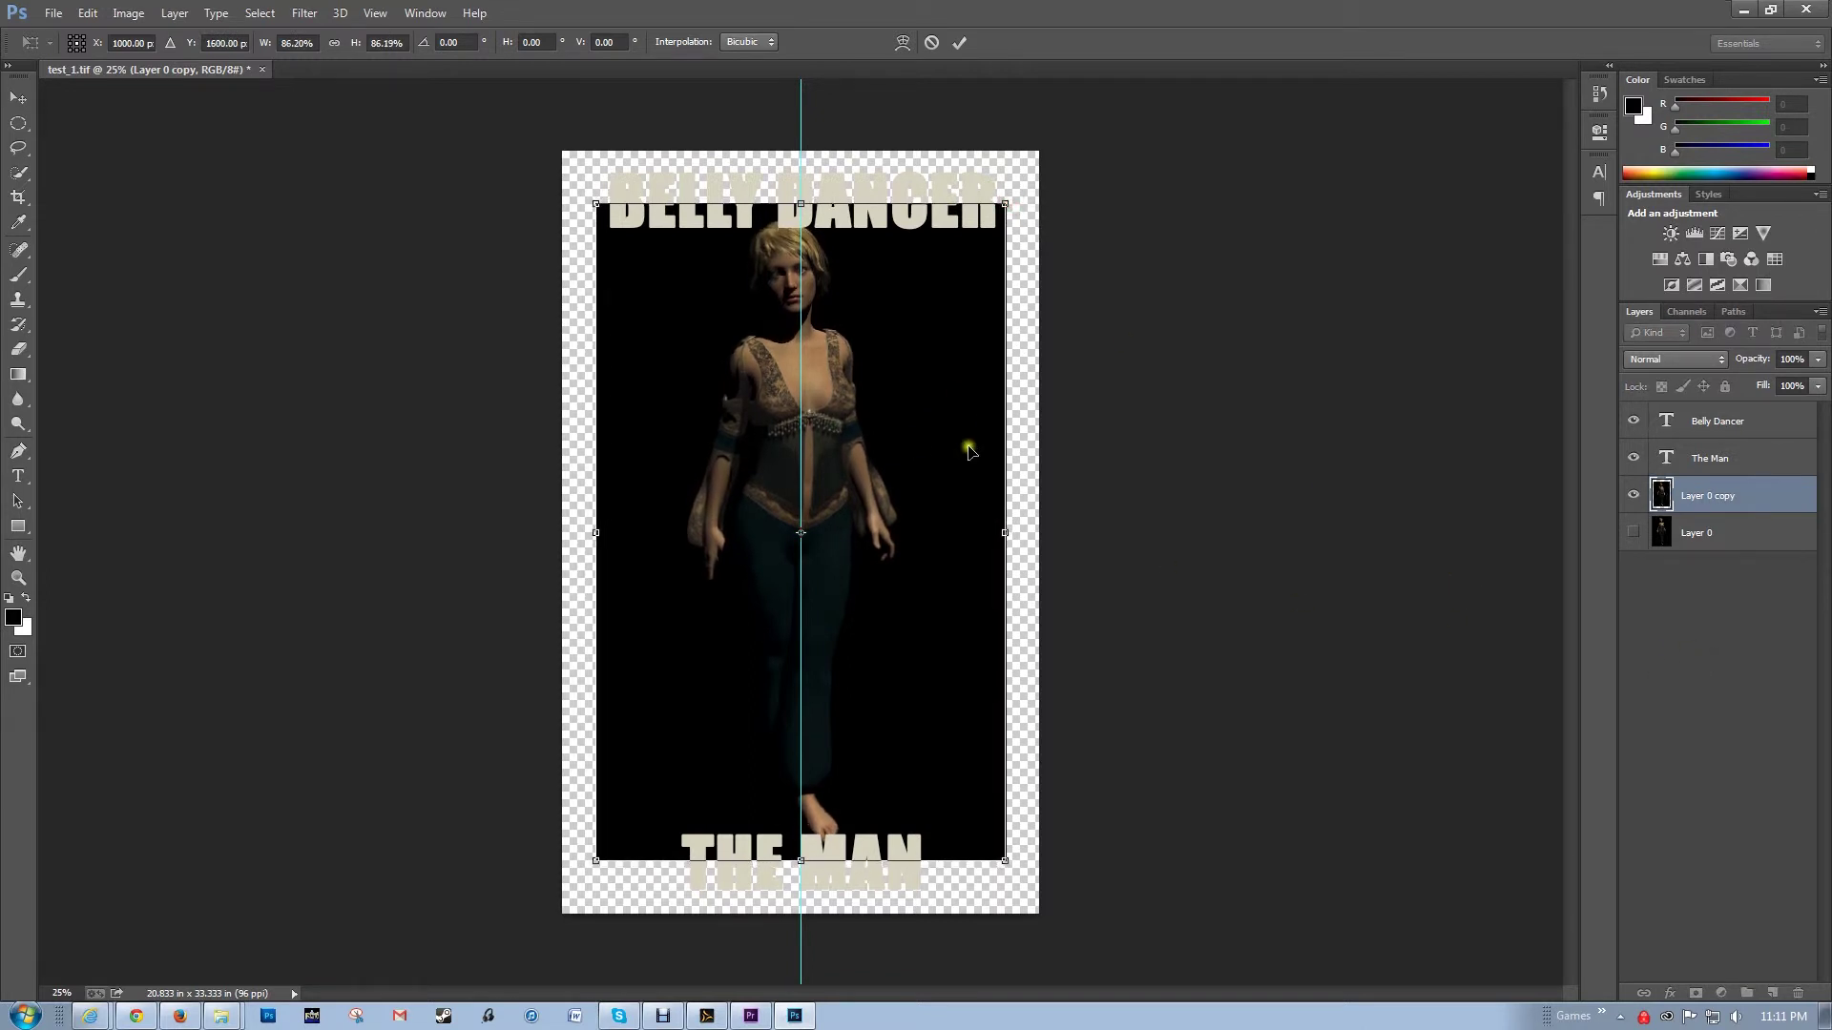
Commit the resize and add a new Layer 1 at the bottom of the stack.
{"action": "key", "text": "t"}
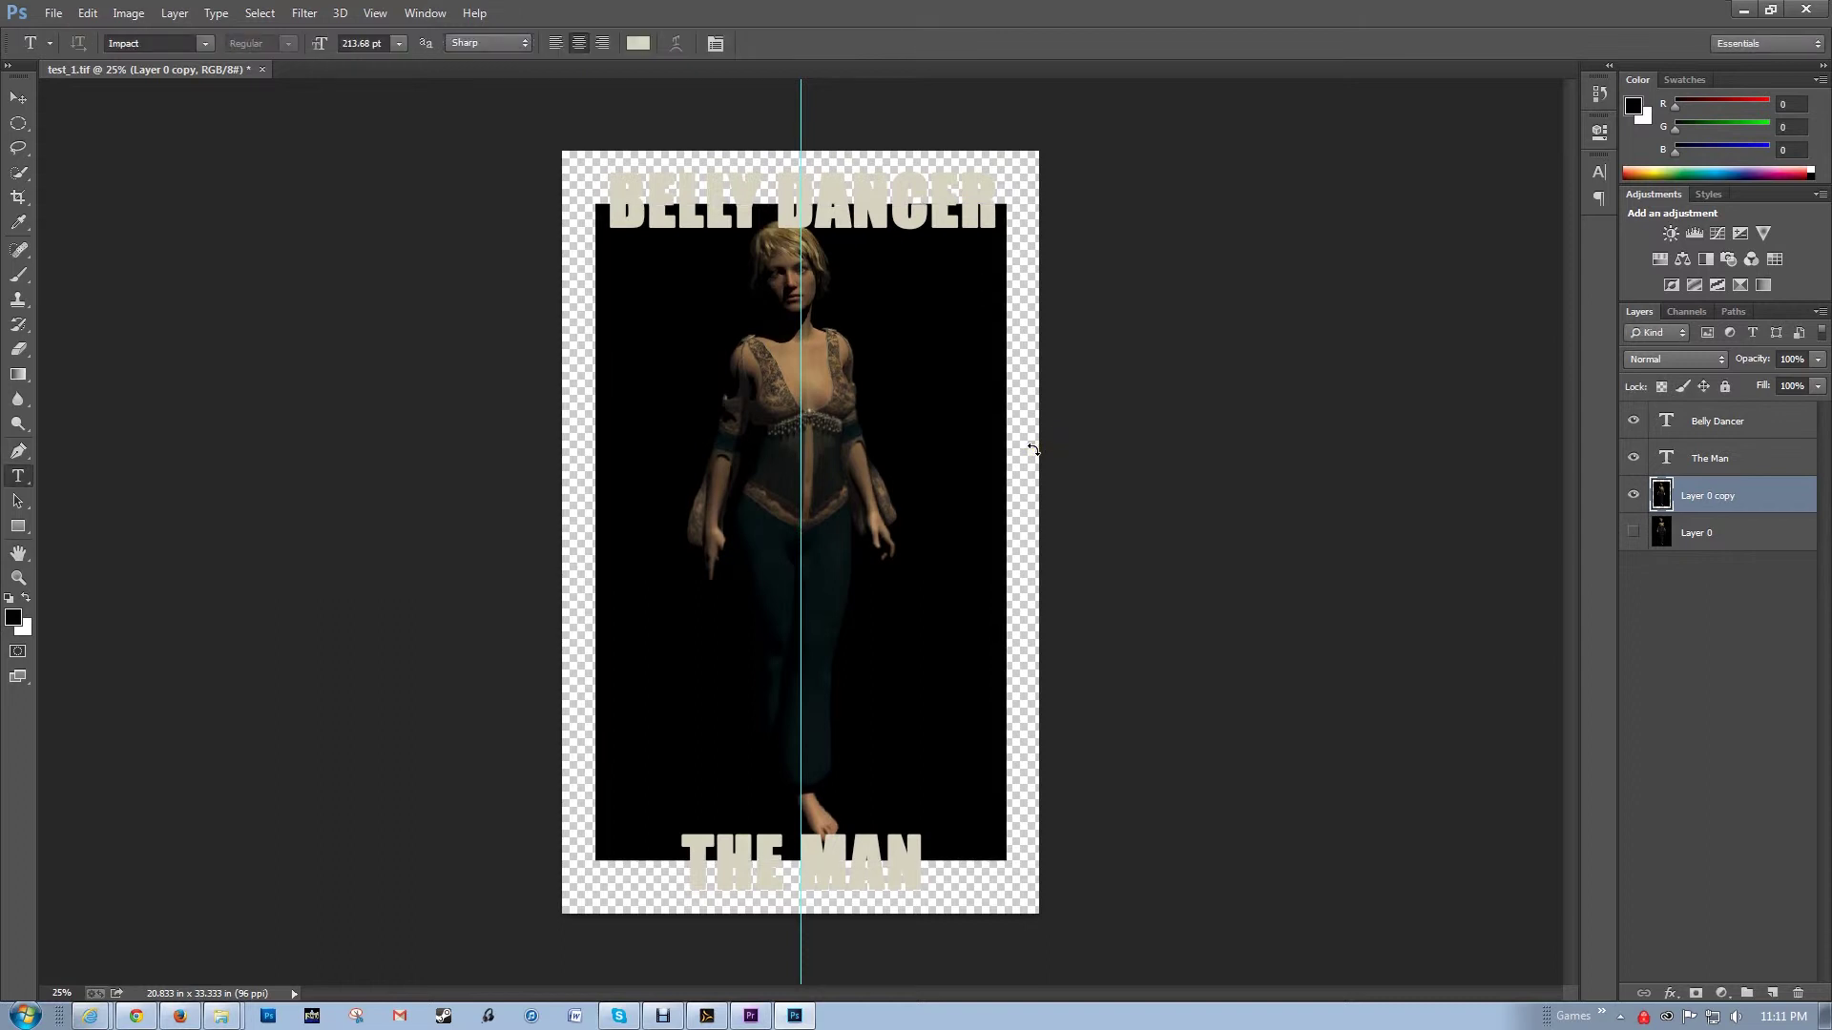
{"action": "left_click", "coordinate": [1685, 616]}
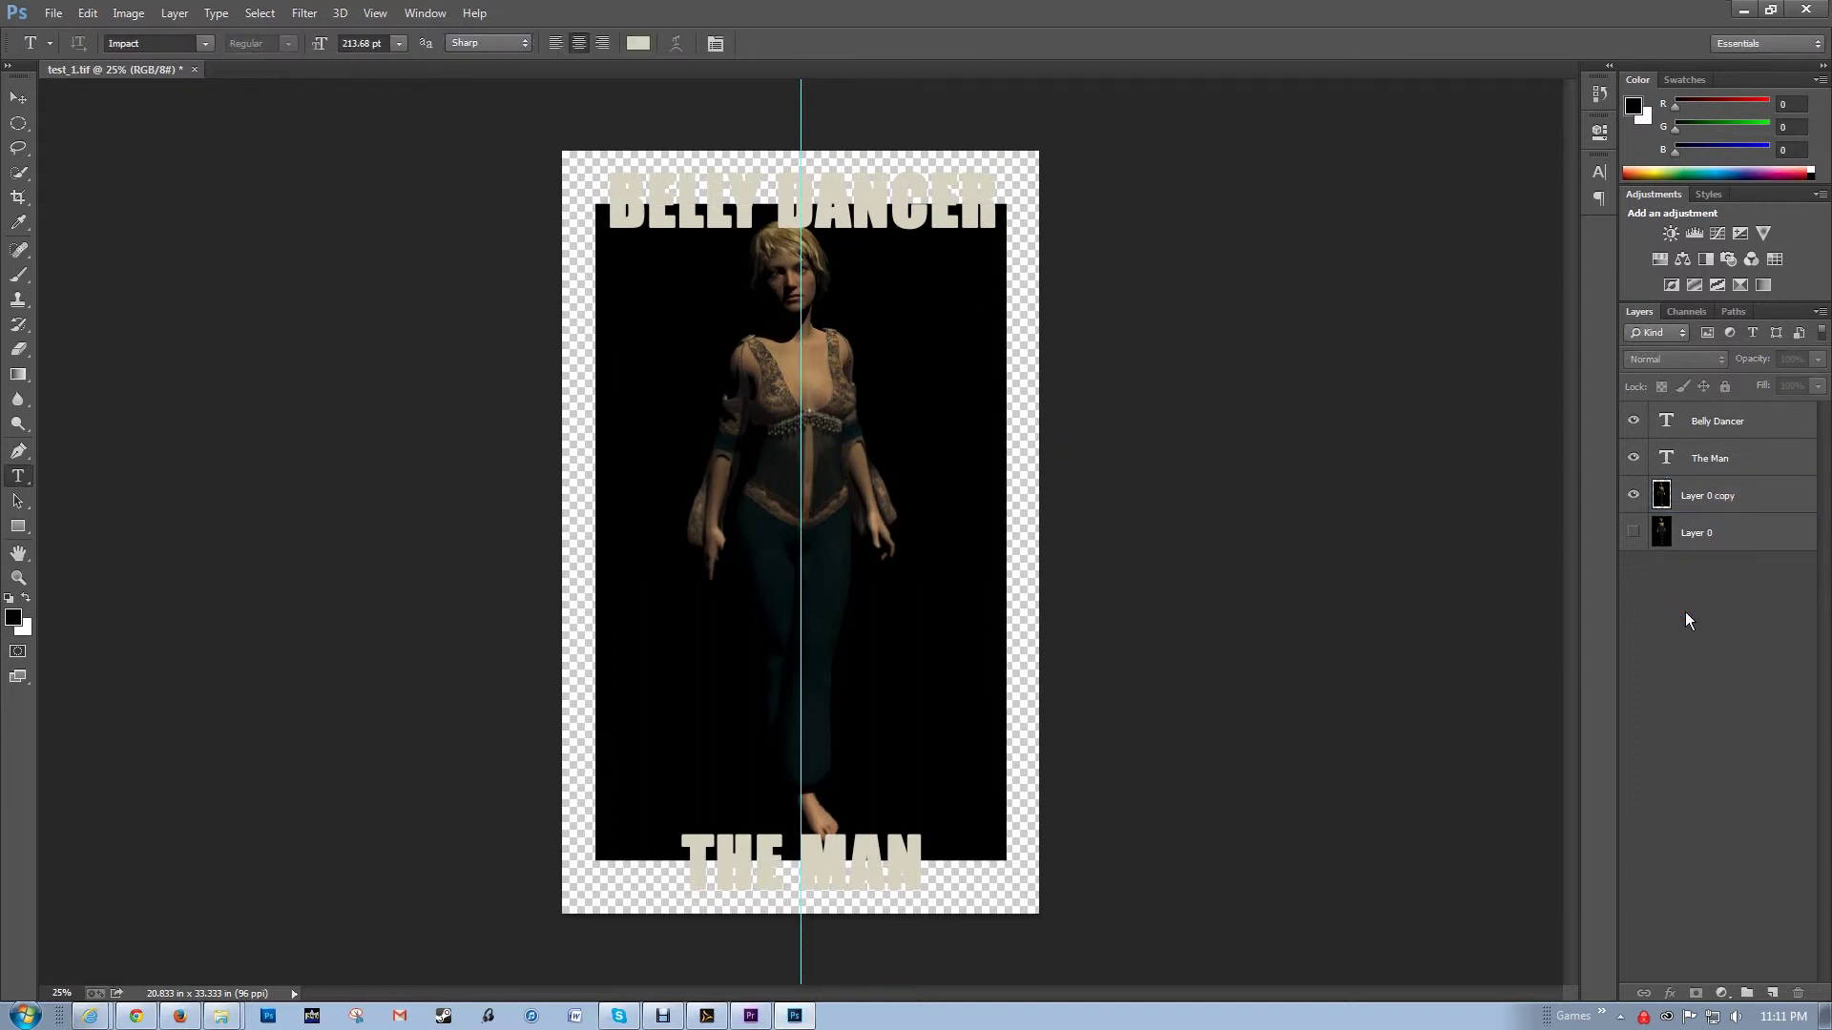
{"action": "left_click", "coordinate": [1771, 995]}
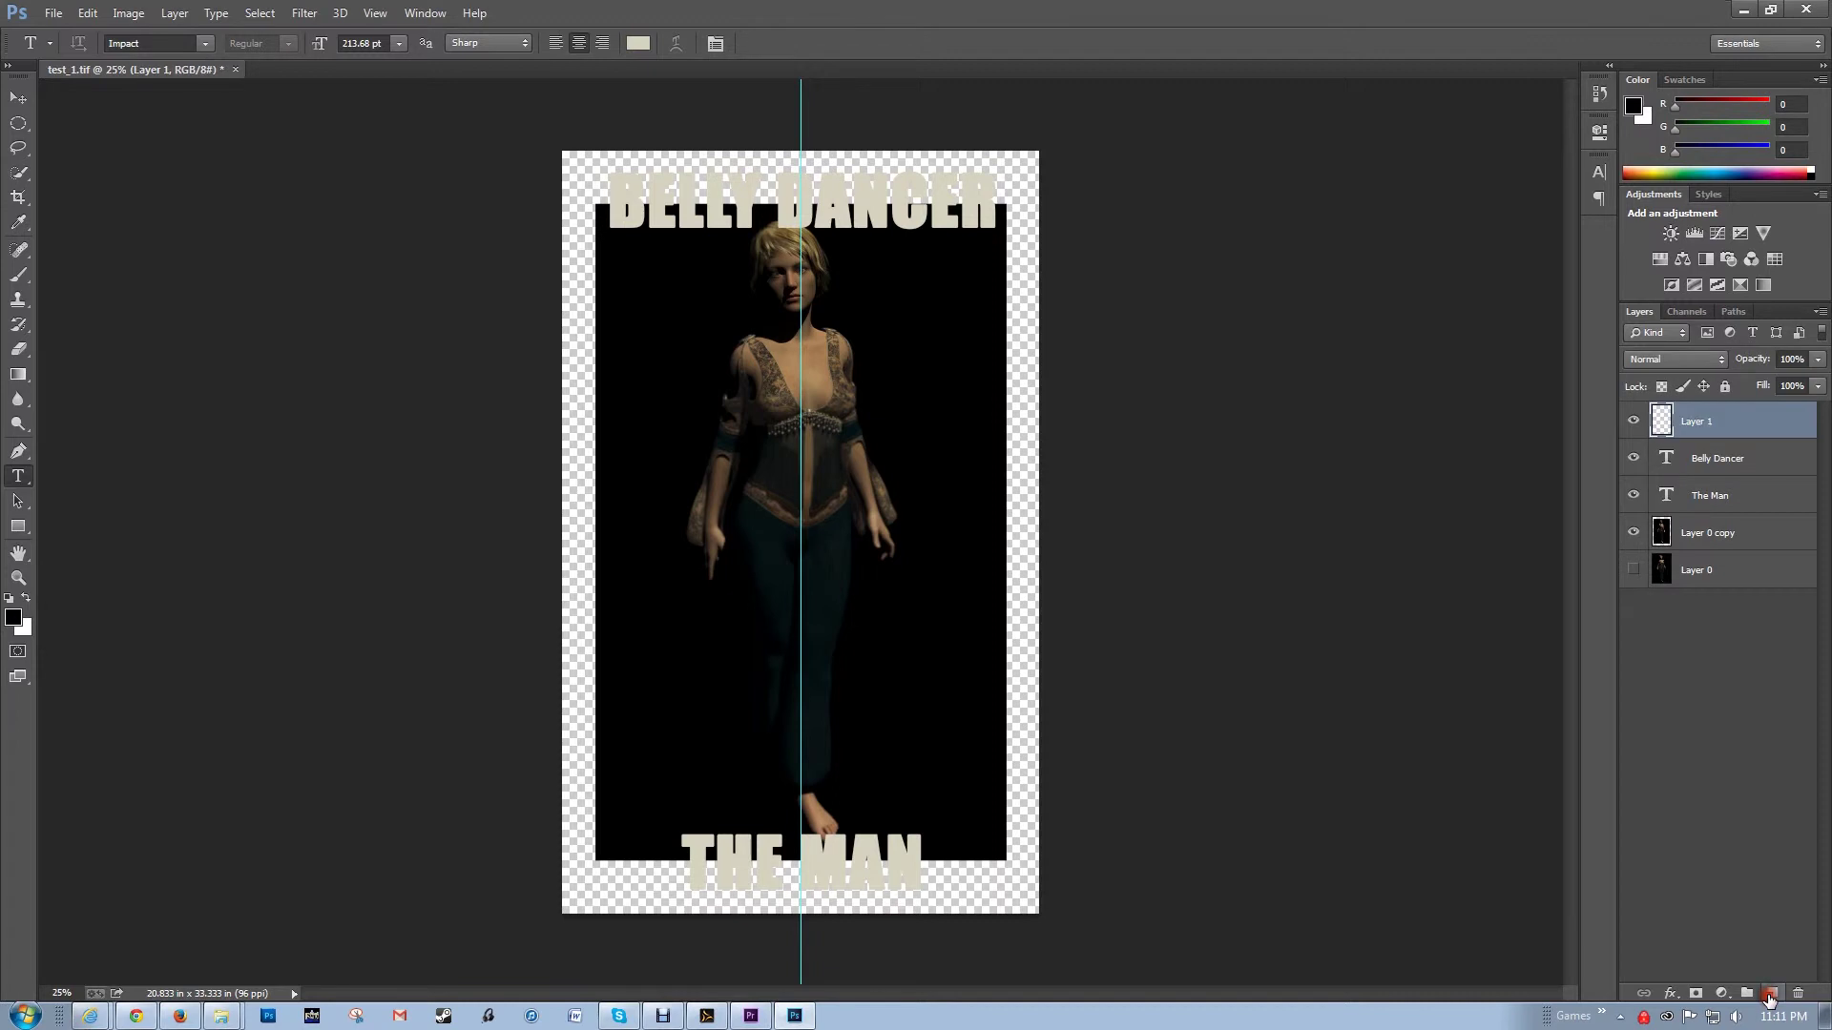
{"action": "left_click_drag", "start_coordinate": [1709, 420], "coordinate": [1717, 597]}
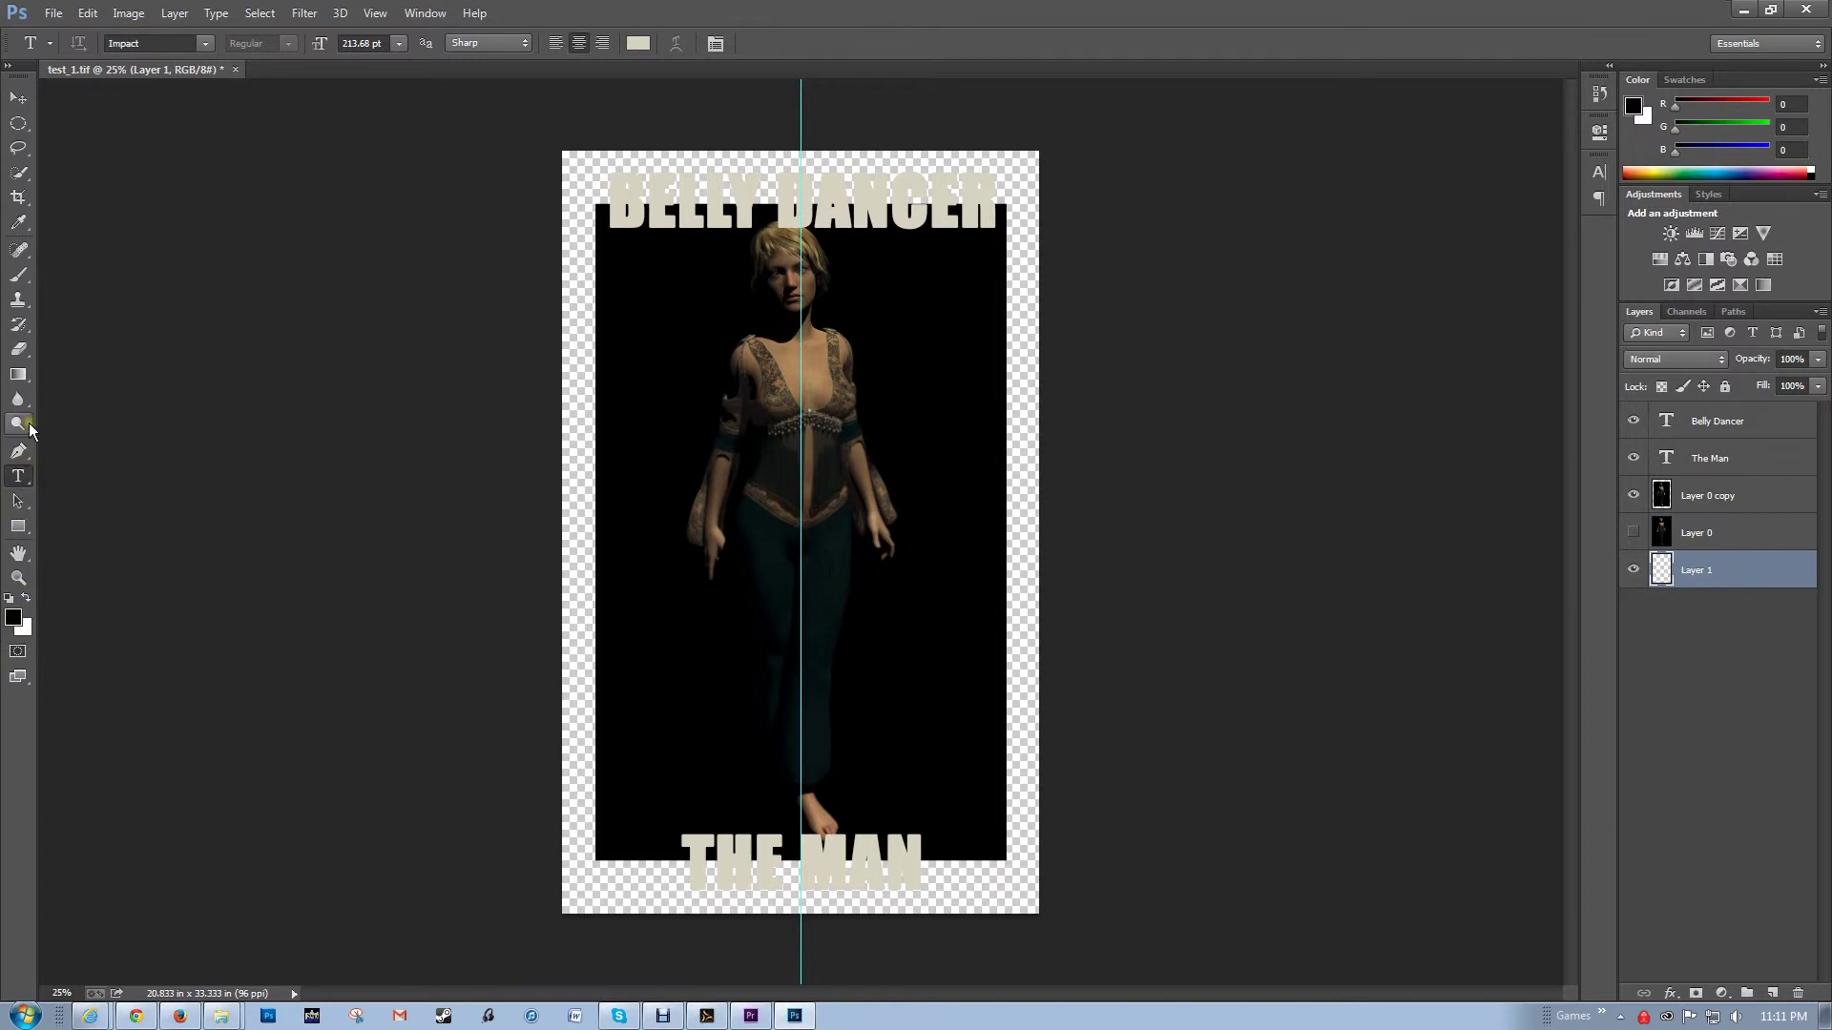
Fill Layer 1 with the black foreground colour.
{"action": "left_click", "coordinate": [89, 14]}
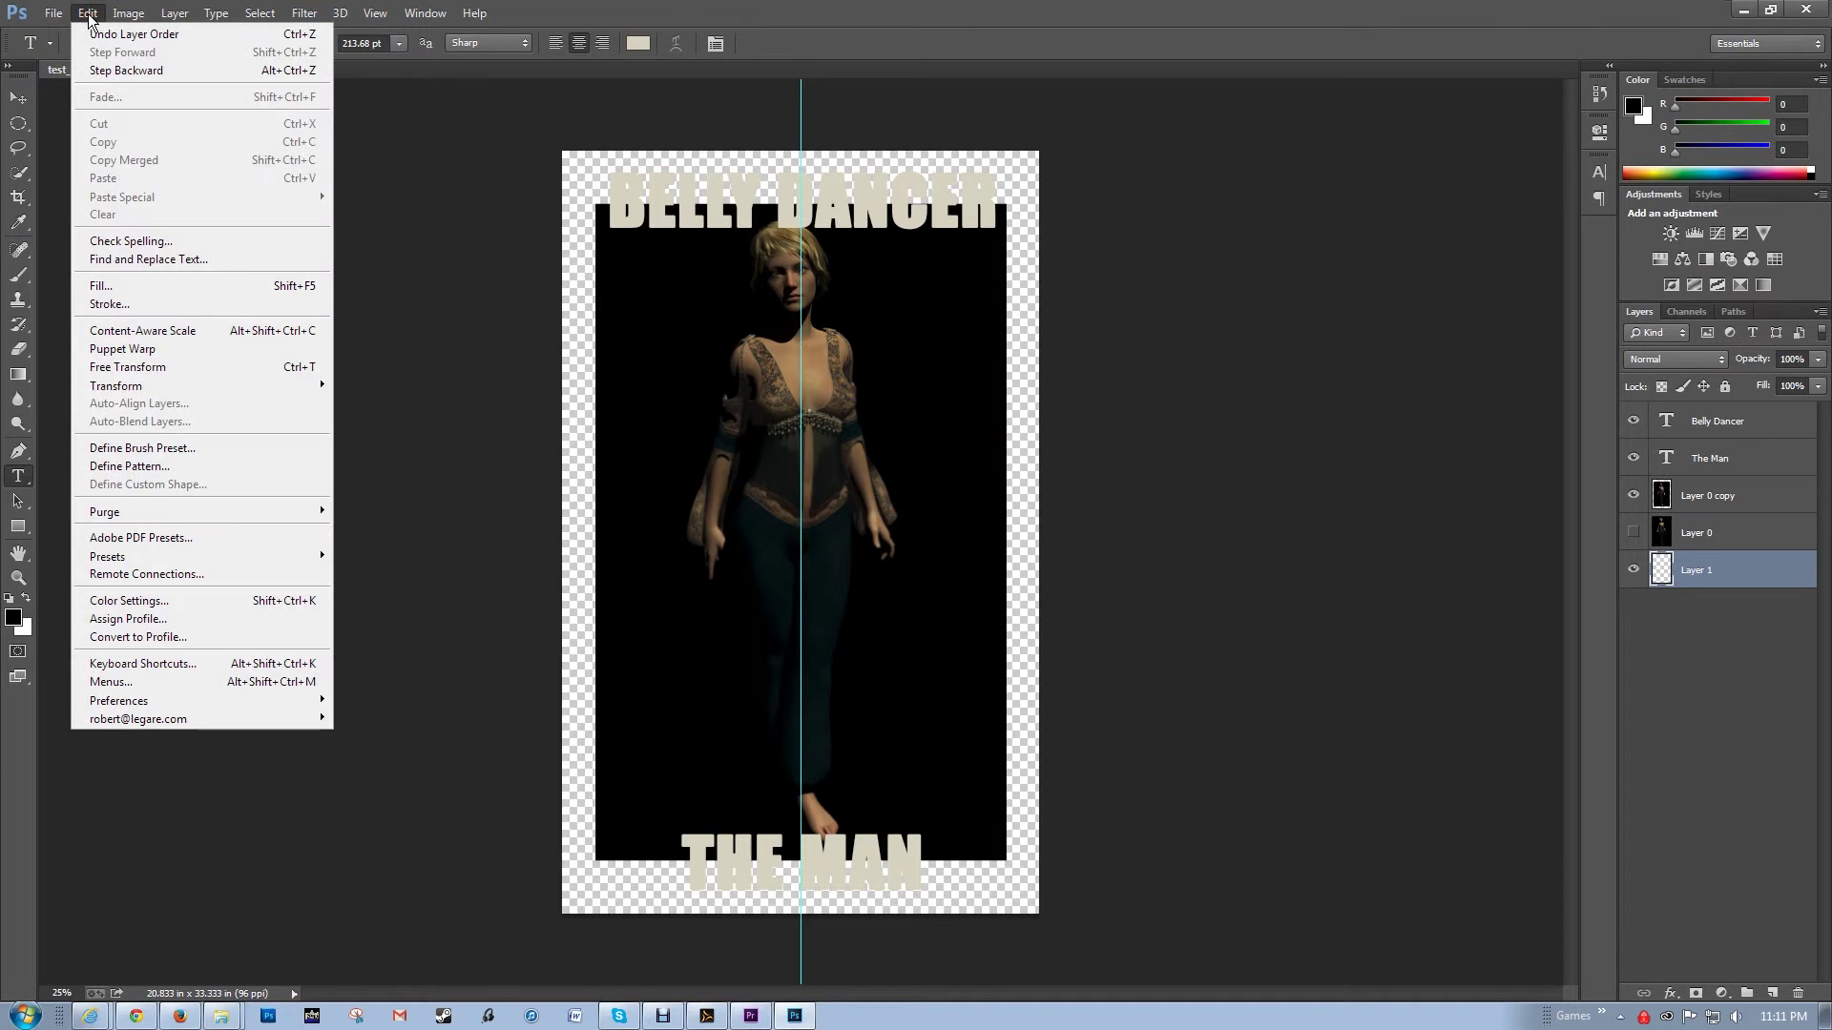
{"action": "left_click", "coordinate": [127, 14]}
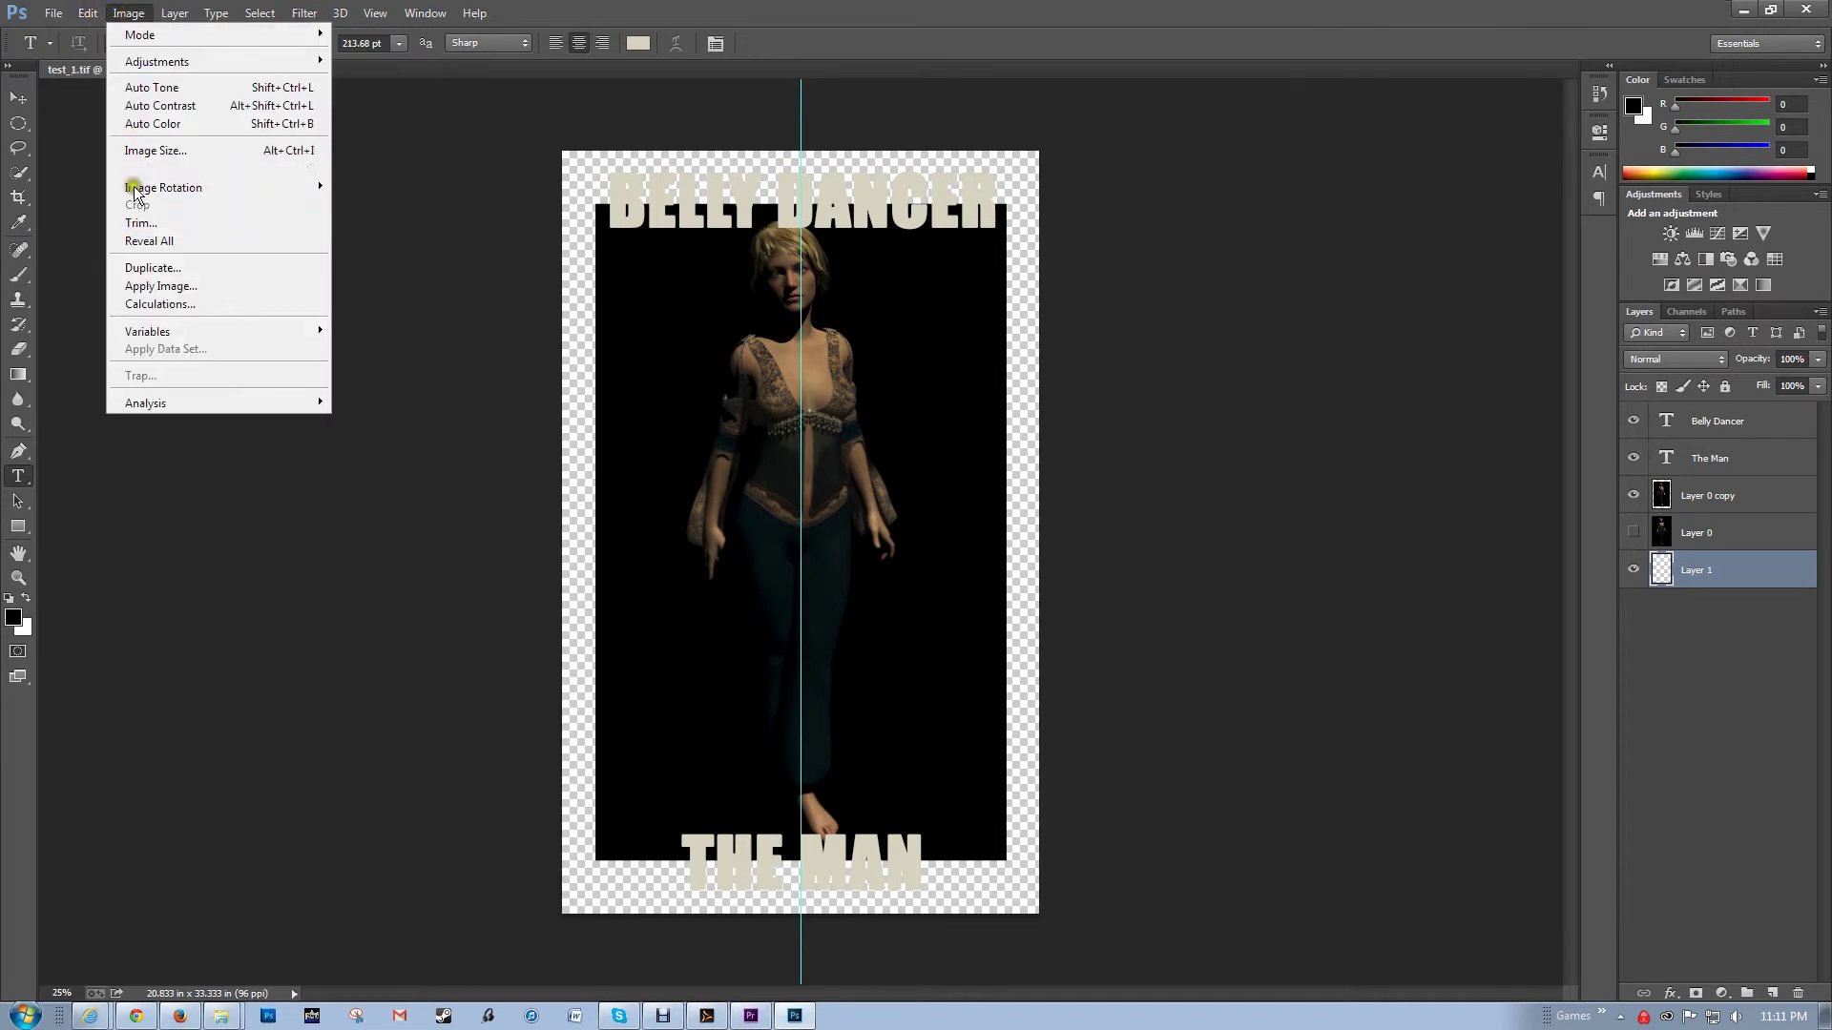
{"action": "mouse_move", "coordinate": [102, 16]}
{"action": "left_click", "coordinate": [122, 282]}
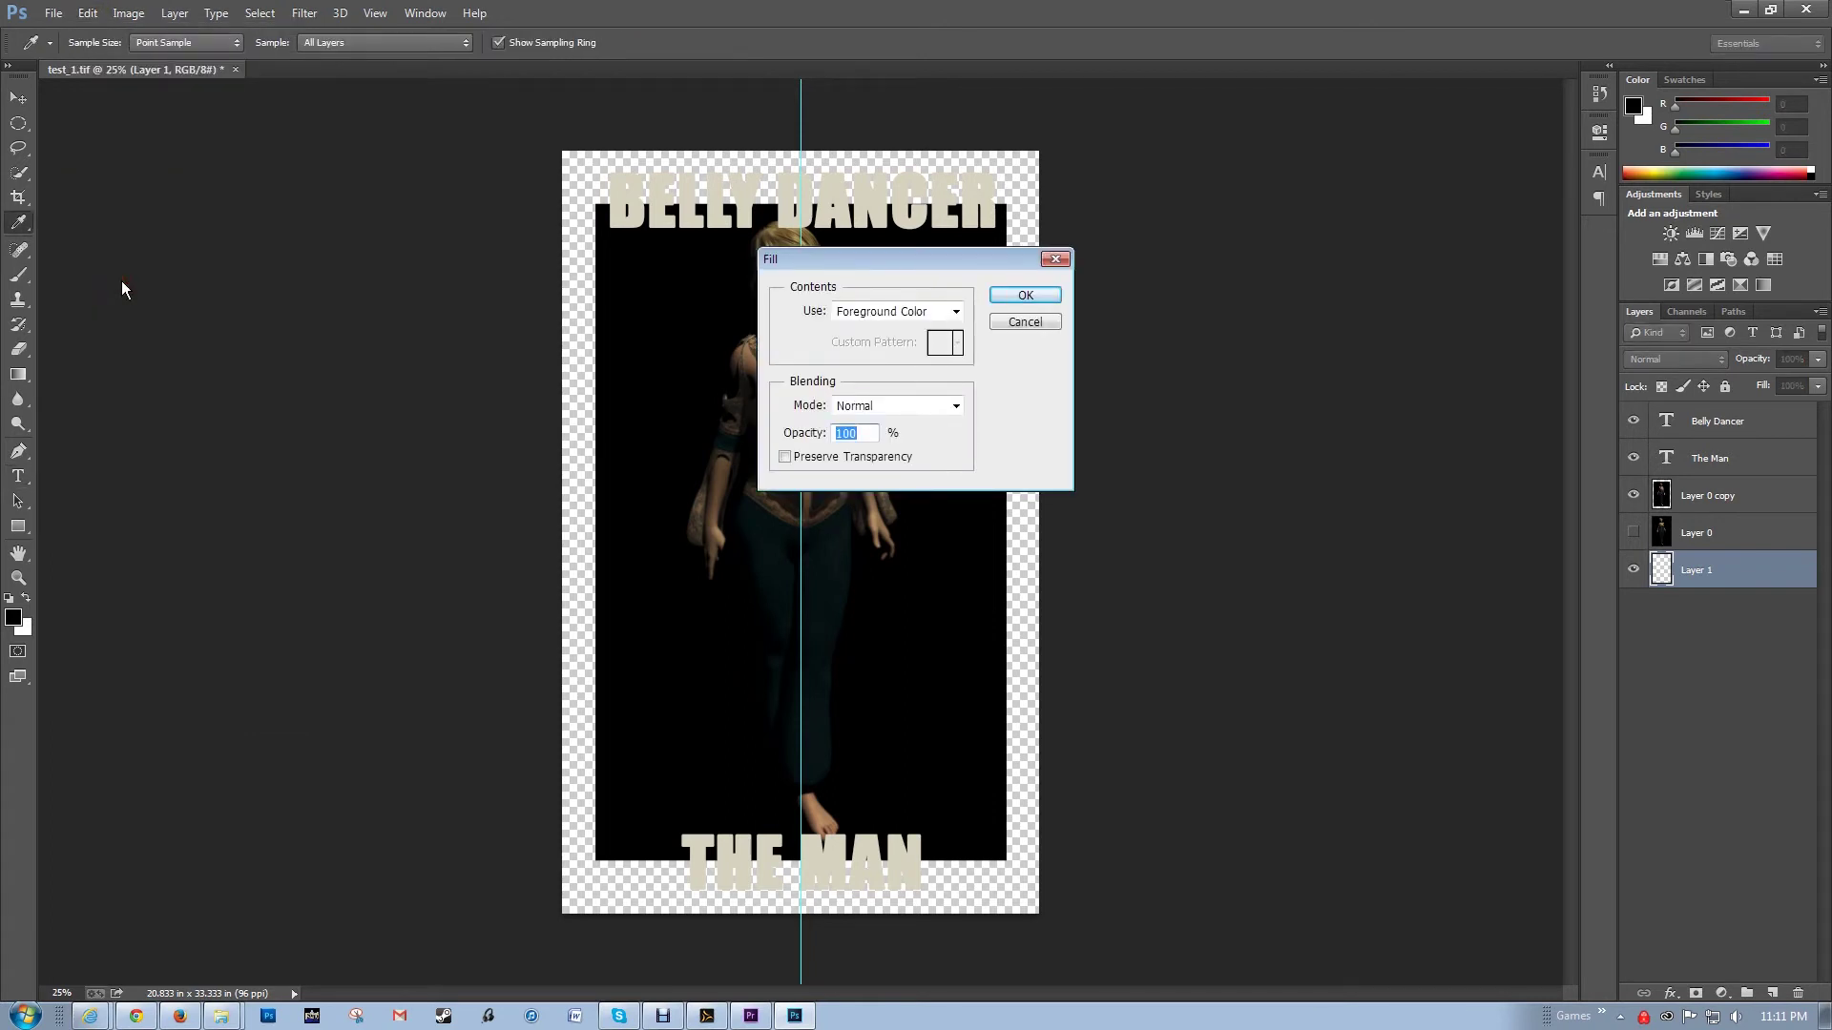
{"action": "key", "text": "Return"}
{"action": "key", "text": "t"}
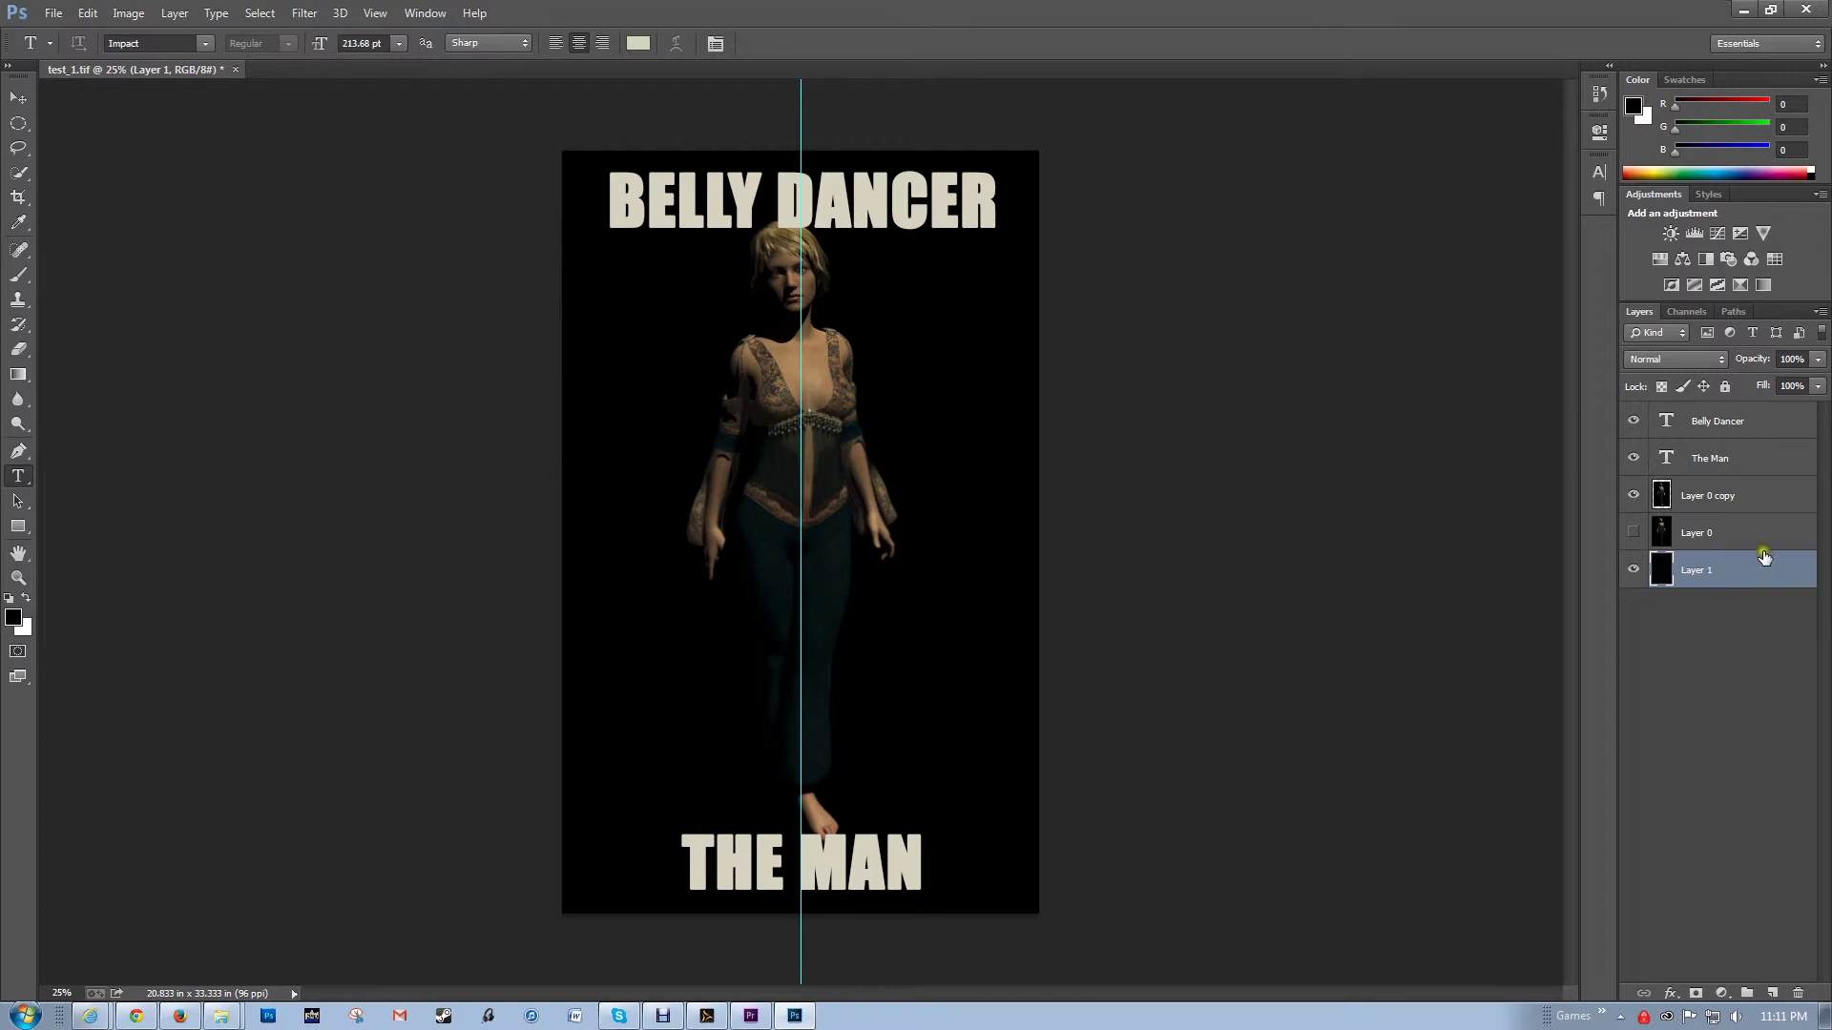
{"action": "left_click", "coordinate": [1700, 422]}
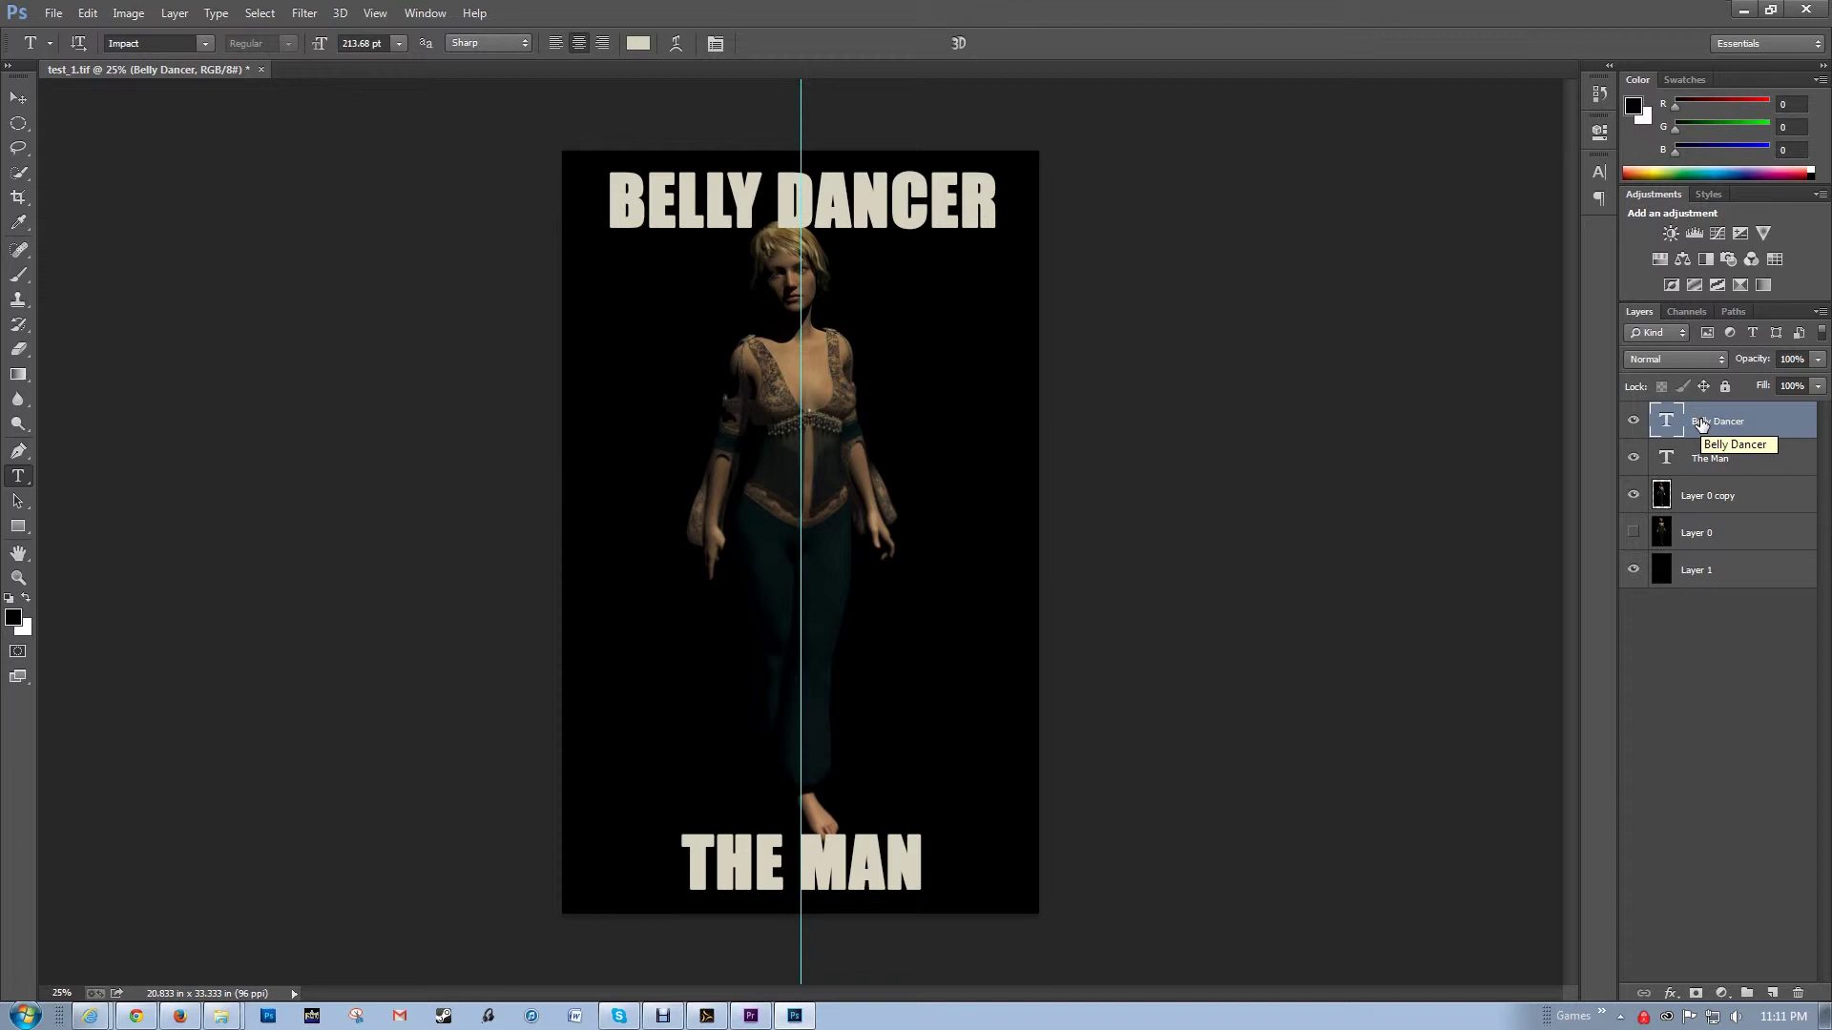
{"action": "left_click", "coordinate": [1723, 671]}
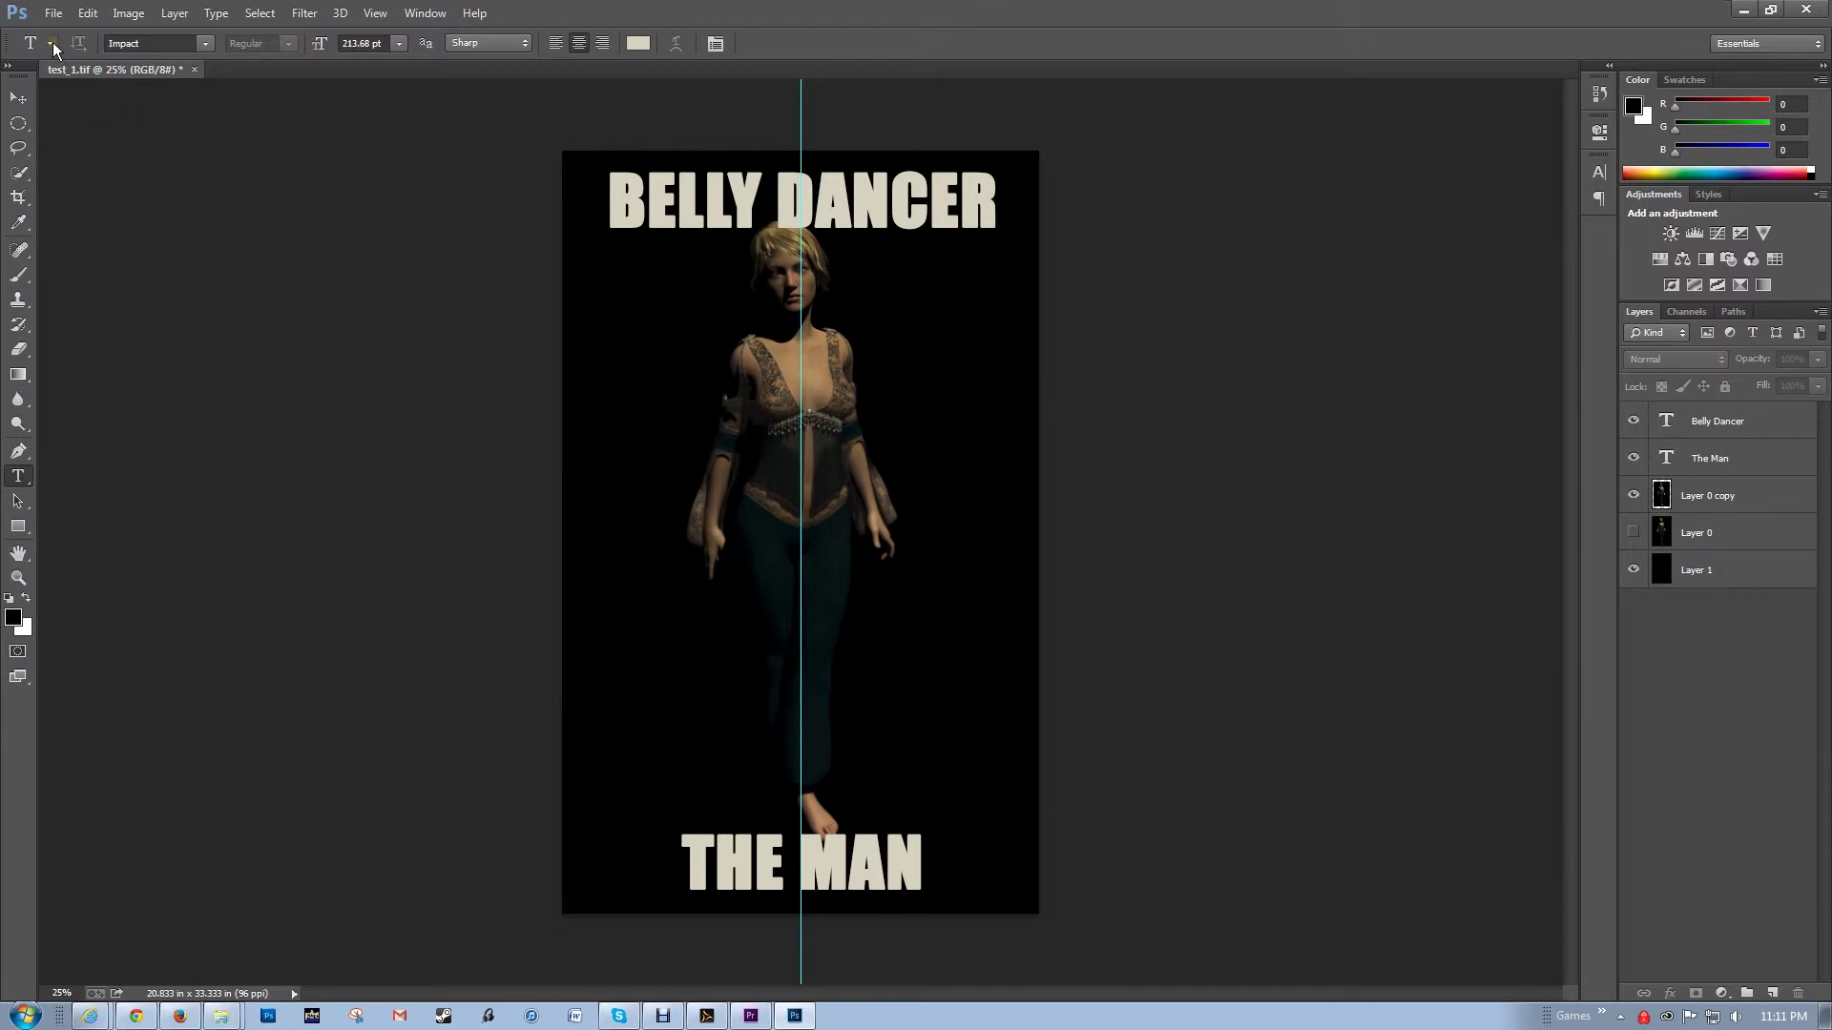
{"action": "left_click", "coordinate": [57, 14]}
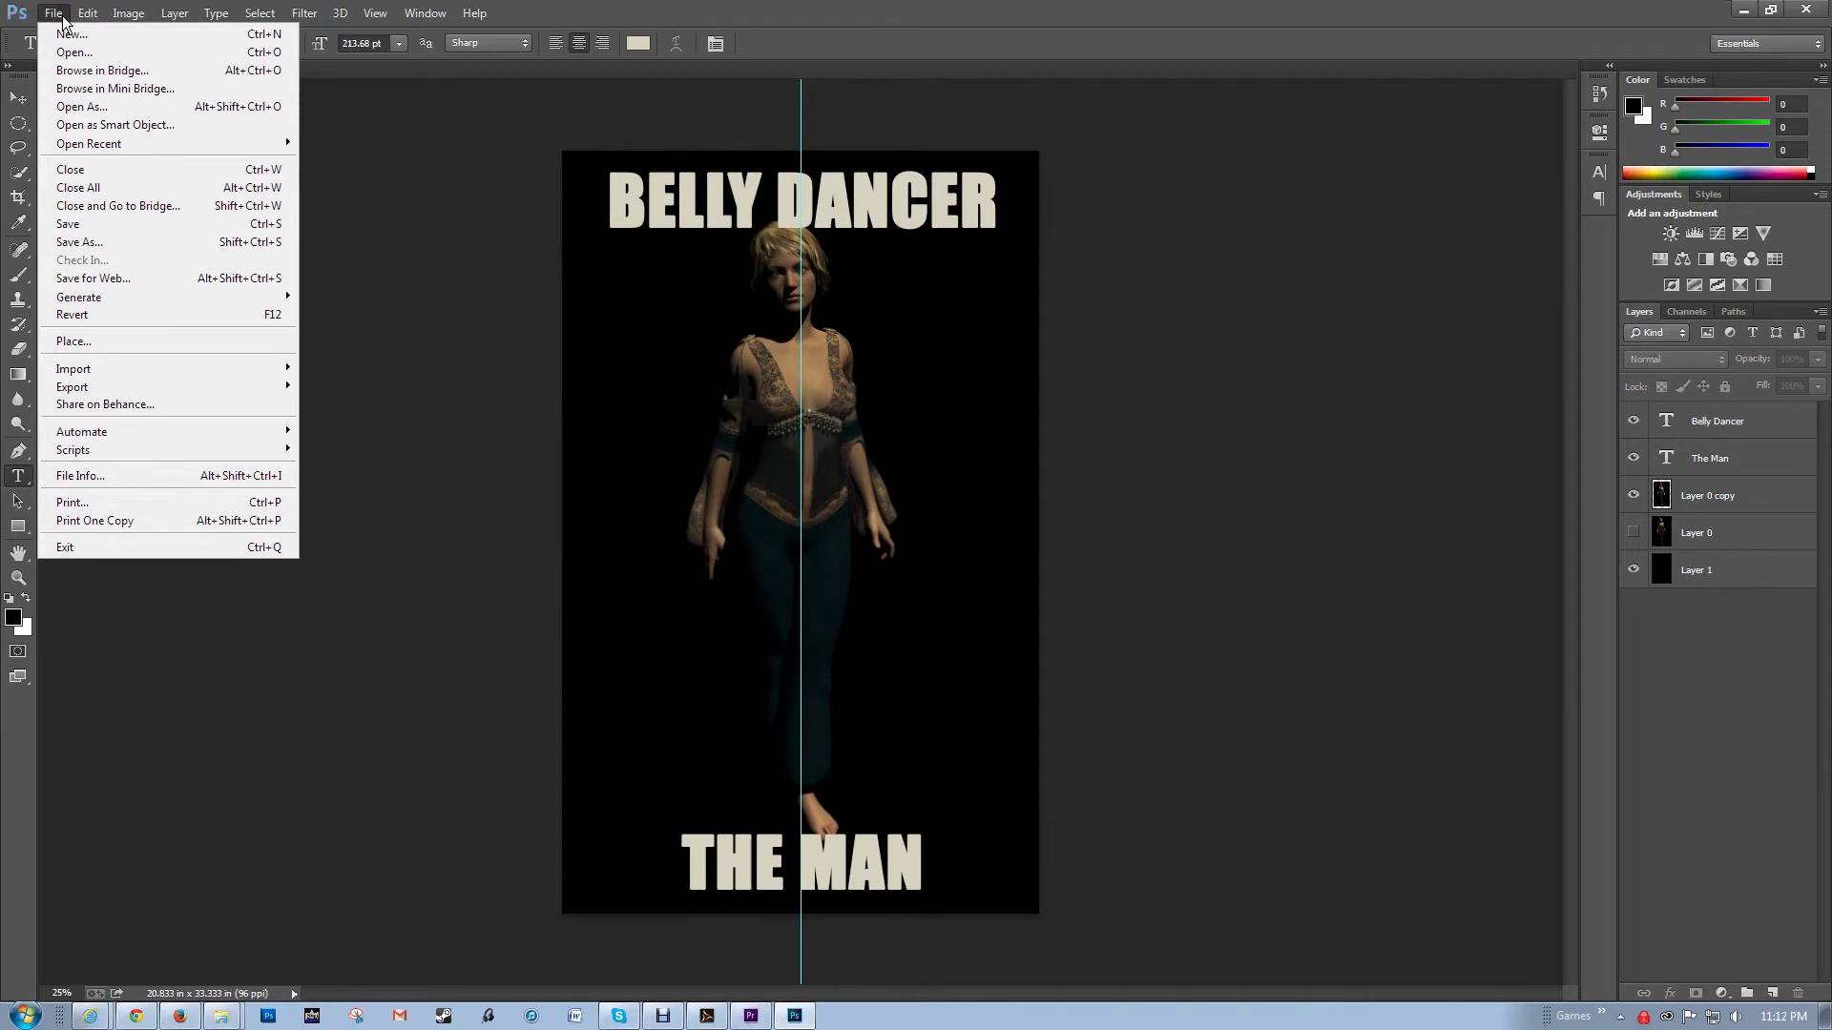
Open Save for Web as JPEG High and inspect the face and dress in the preview.
{"action": "left_click", "coordinate": [111, 276]}
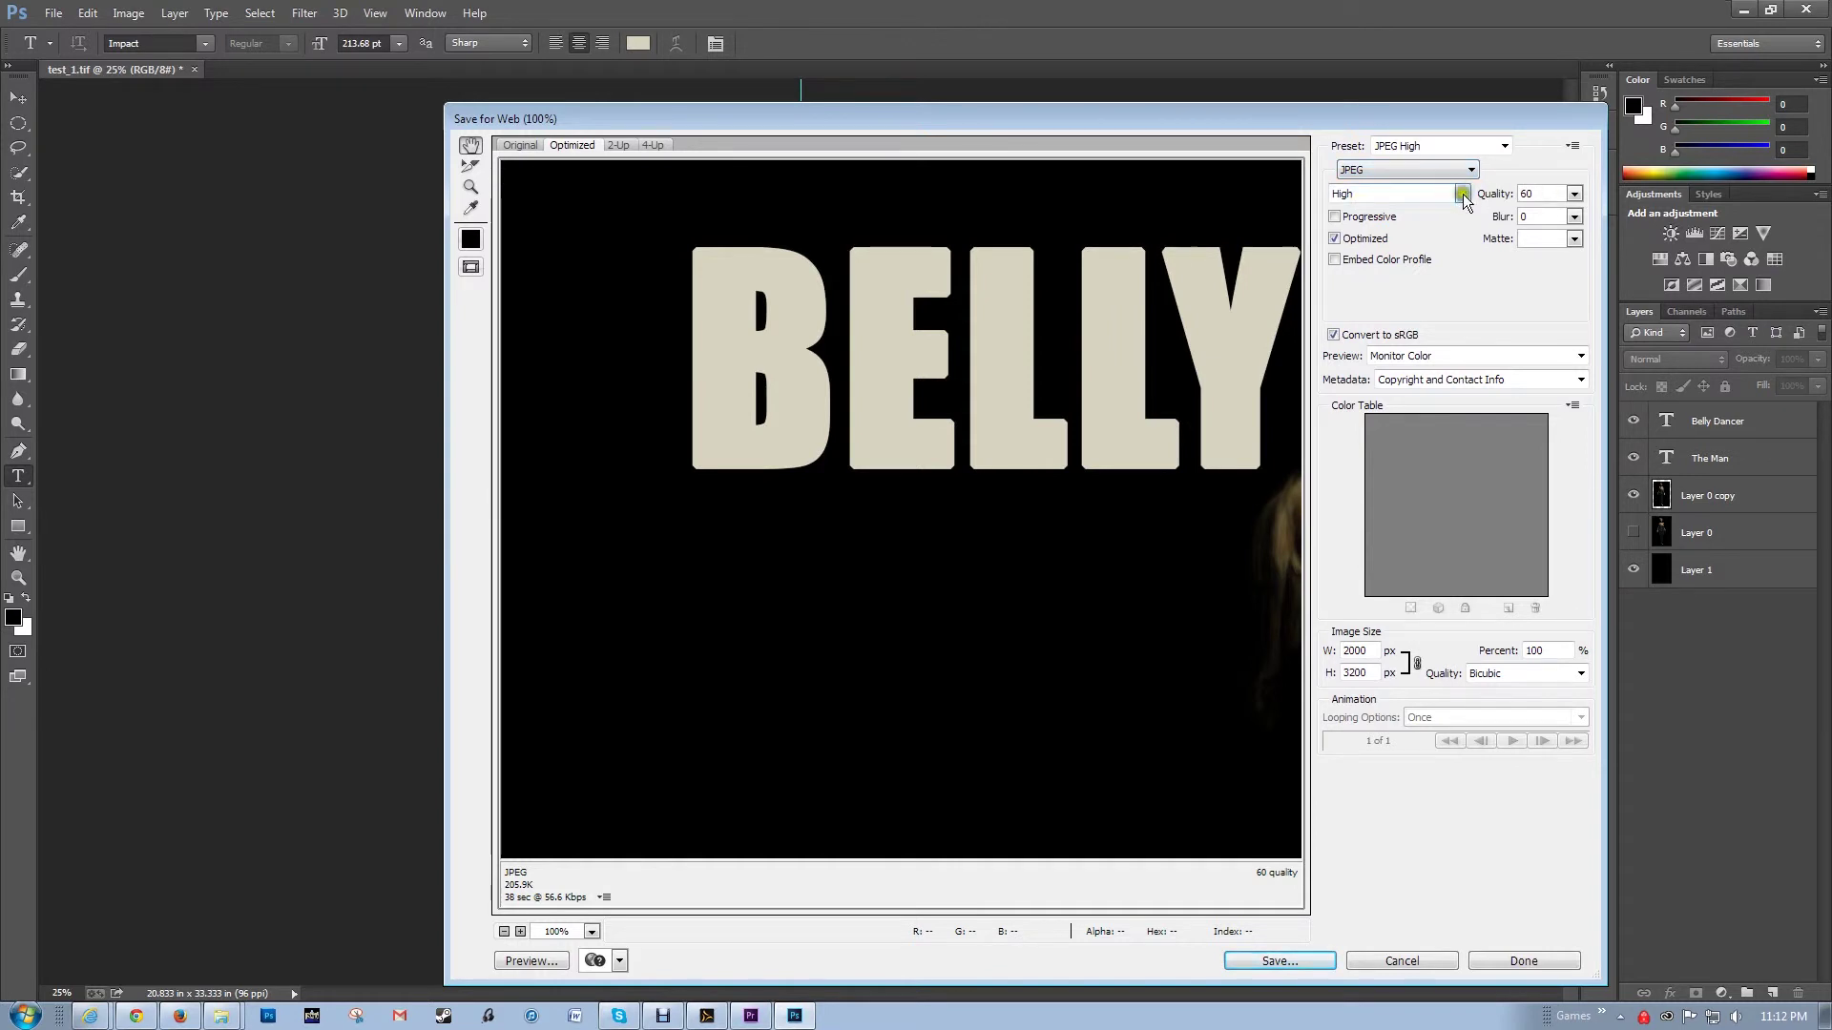
{"action": "left_click_drag", "start_coordinate": [1239, 687], "coordinate": [847, 576]}
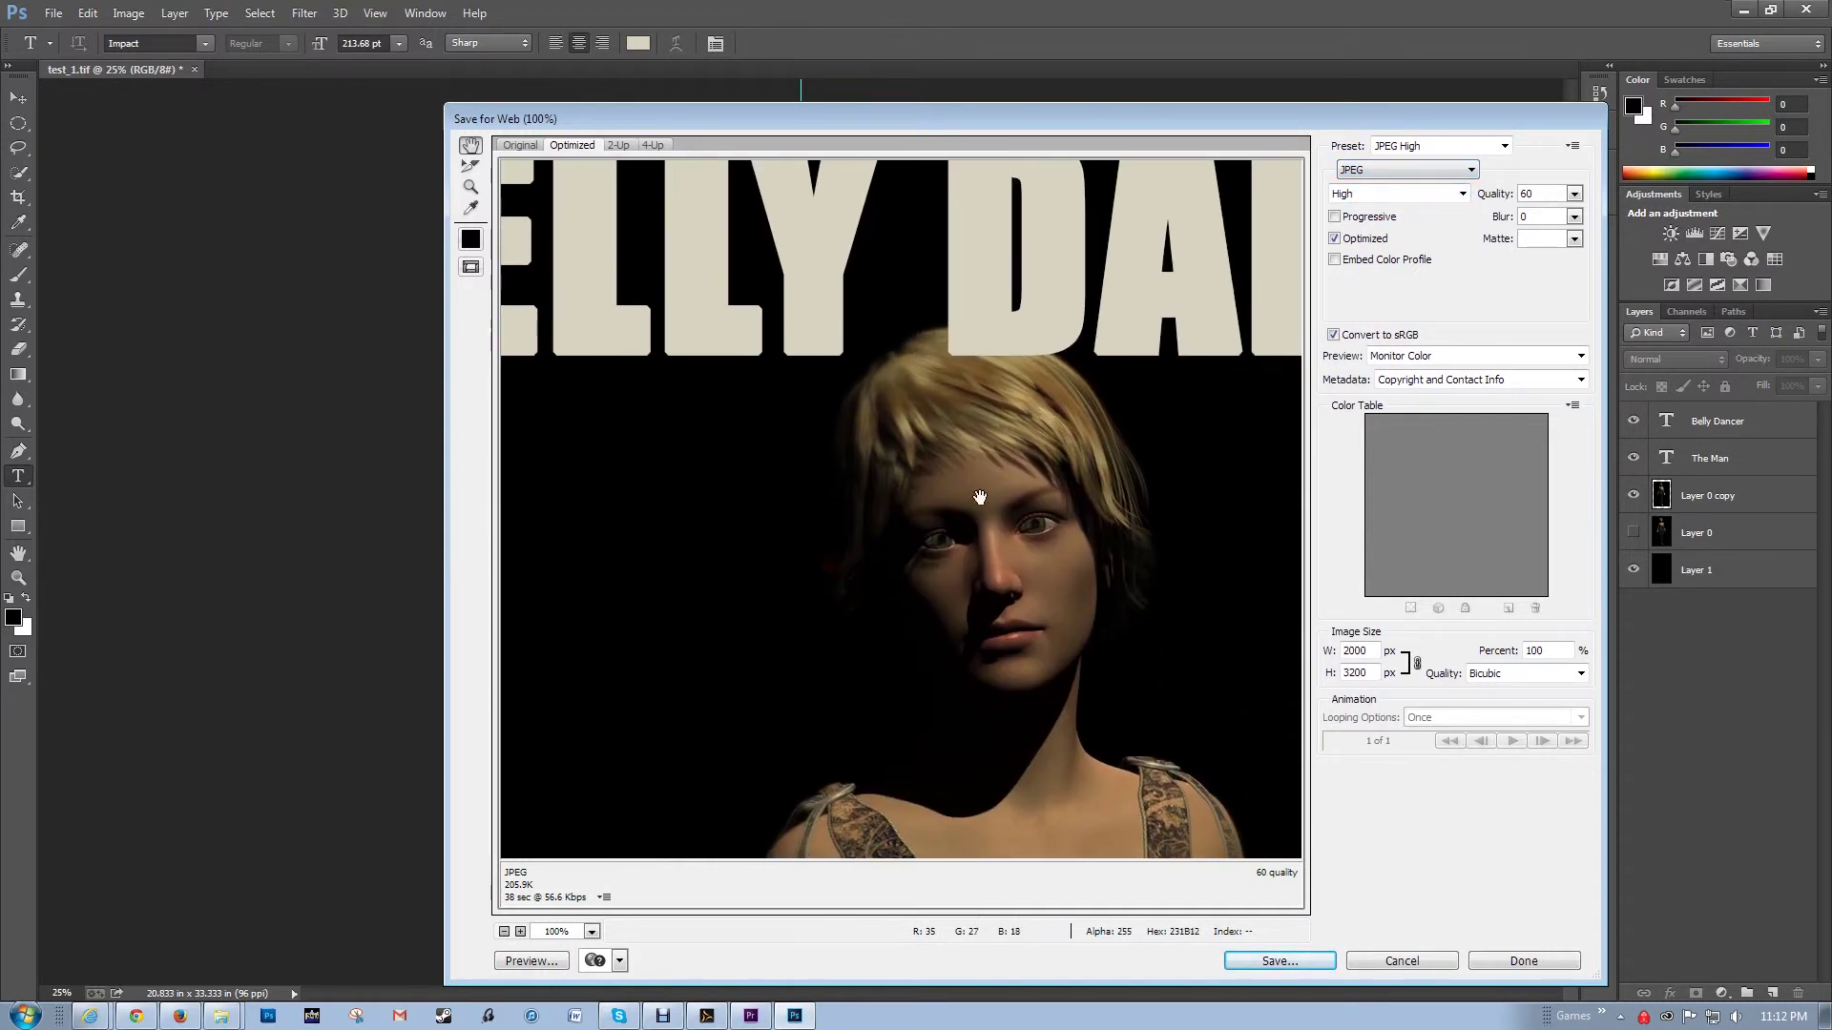
{"action": "left_click_drag", "start_coordinate": [985, 683], "coordinate": [1025, 697]}
{"action": "left_click_drag", "start_coordinate": [1159, 646], "coordinate": [1043, 544]}
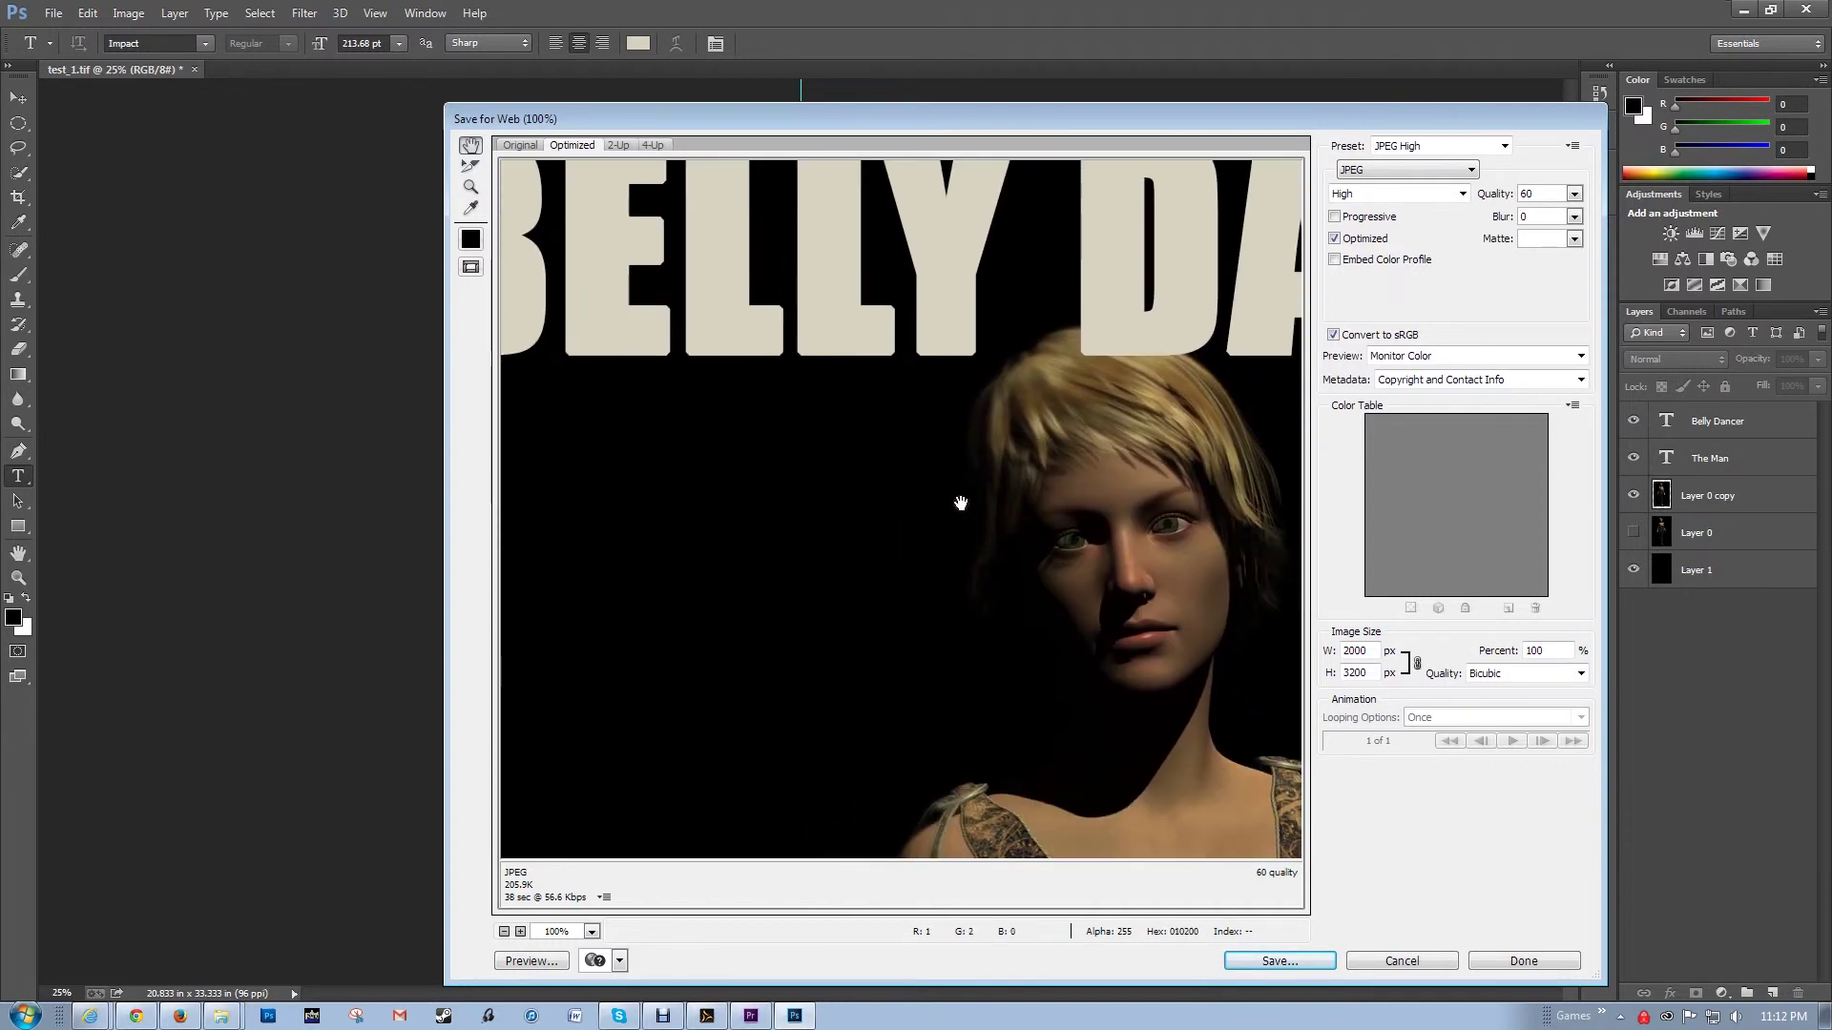
{"action": "left_click_drag", "start_coordinate": [981, 691], "coordinate": [1027, 356]}
{"action": "left_click_drag", "start_coordinate": [1033, 609], "coordinate": [1034, 507]}
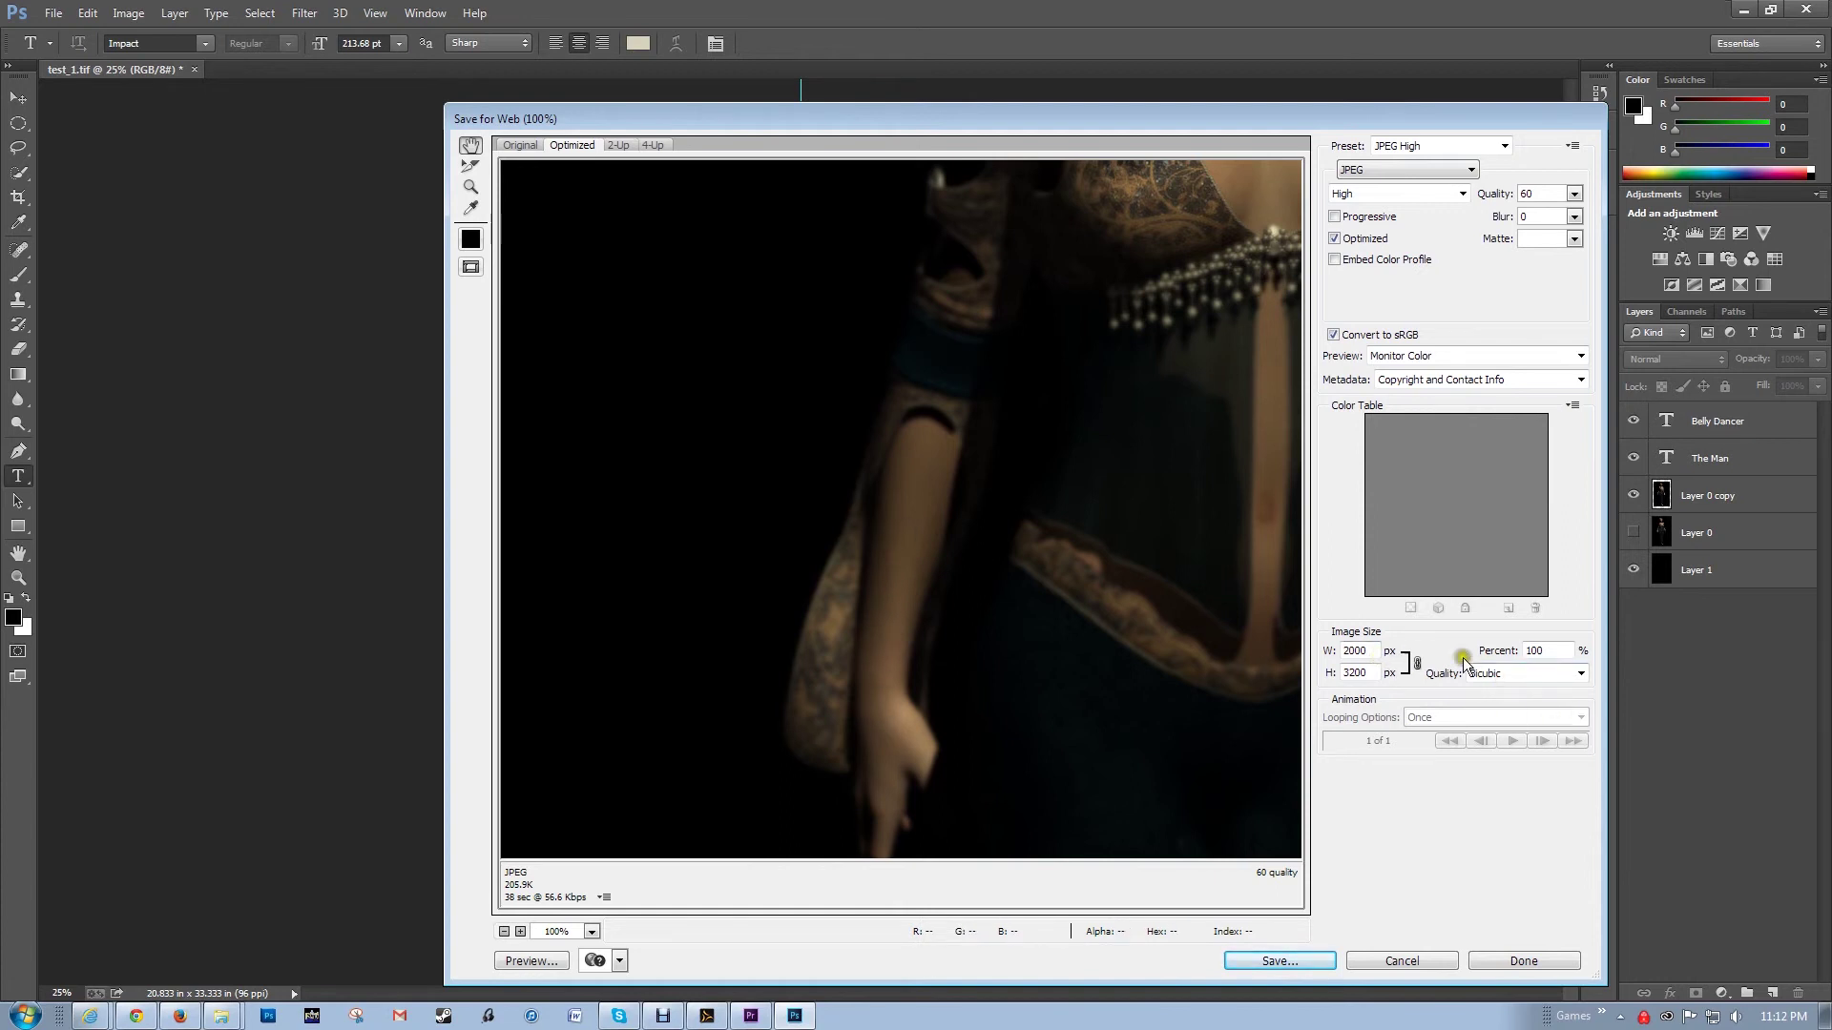
Set the export size to 50% (1000×1600 px), recheck the preview, then save.
{"action": "double_click", "coordinate": [1523, 650]}
{"action": "type", "text": "50"}
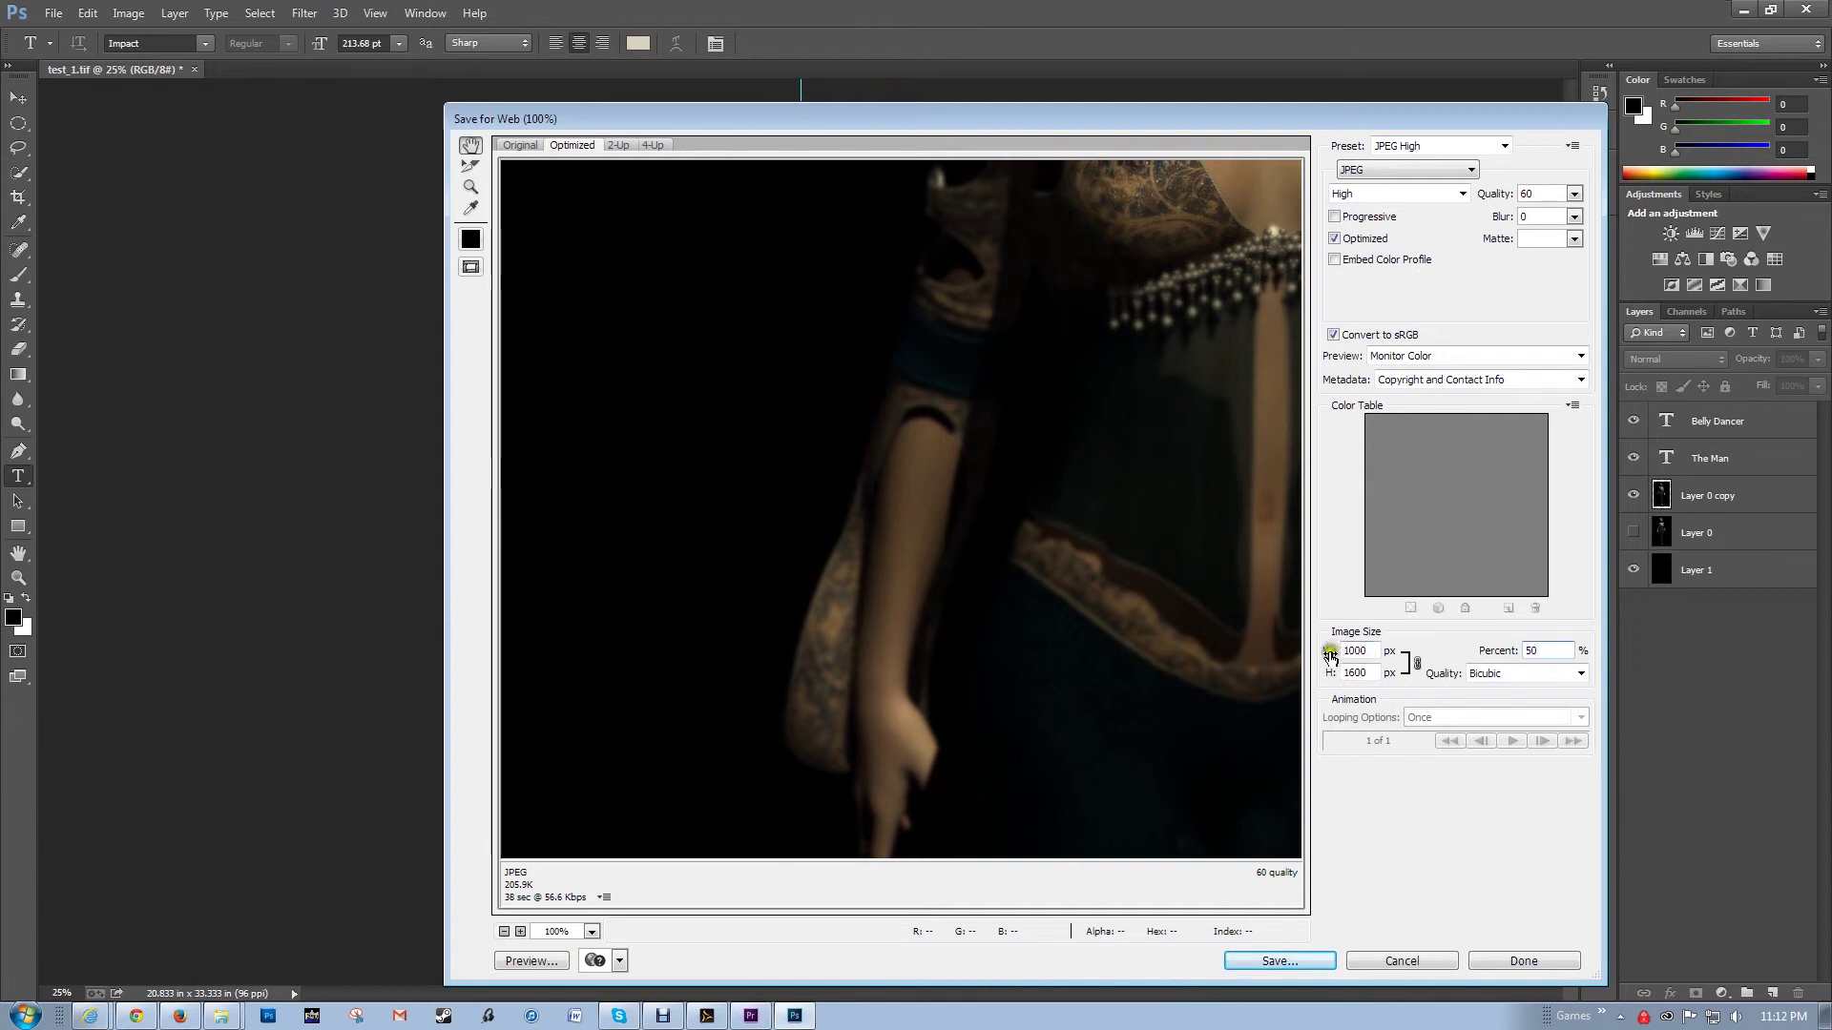
{"action": "left_click", "coordinate": [1355, 653]}
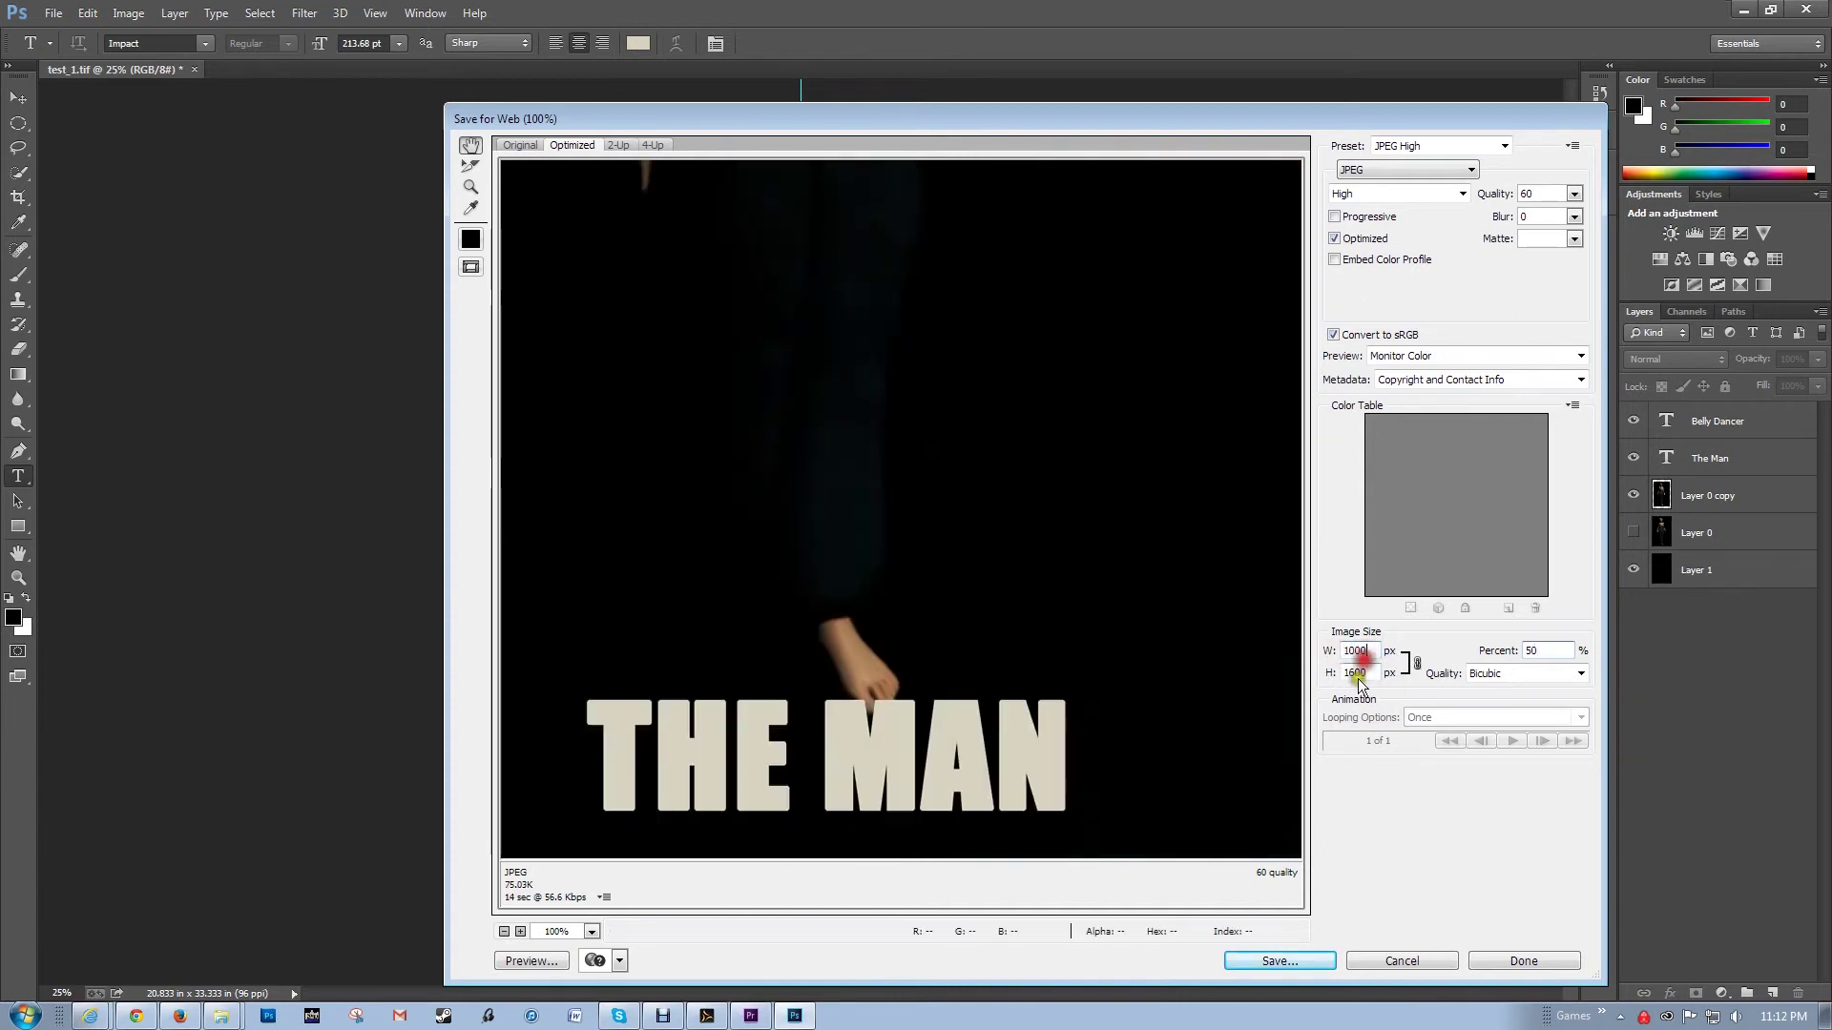
{"action": "left_click_drag", "start_coordinate": [925, 552], "coordinate": [917, 788]}
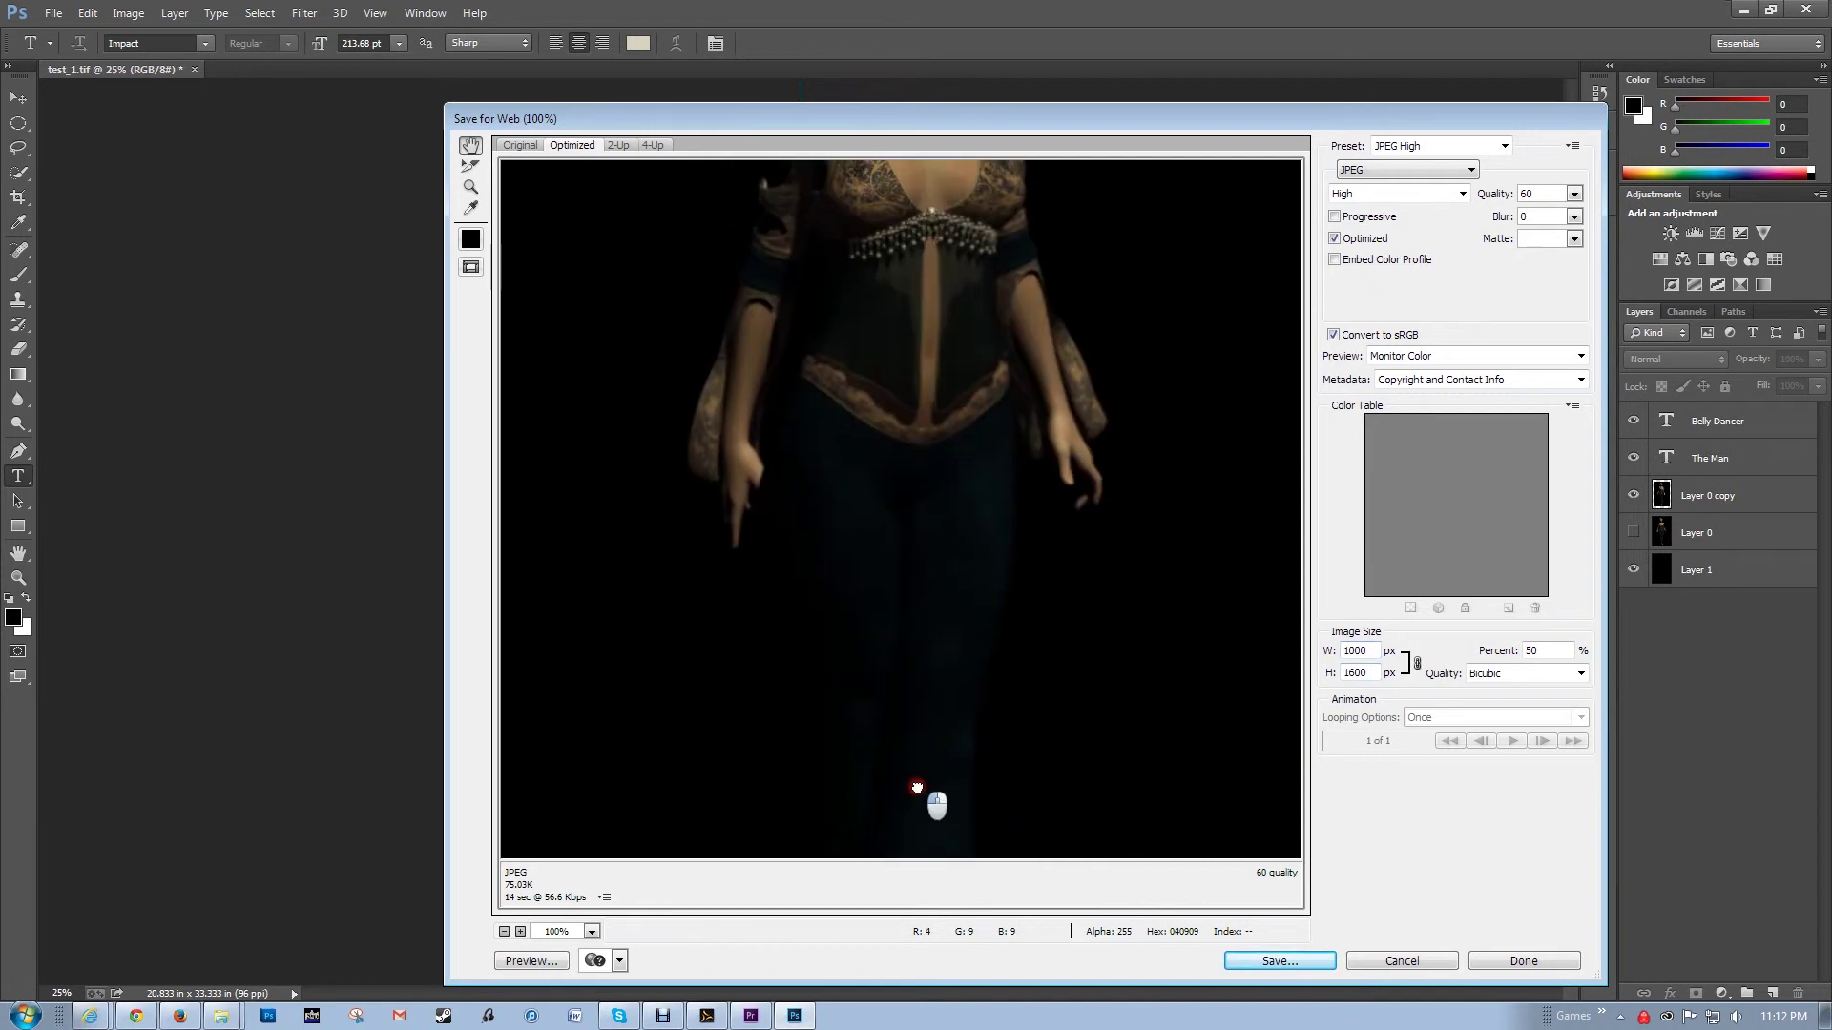
{"action": "left_click_drag", "start_coordinate": [970, 280], "coordinate": [981, 601]}
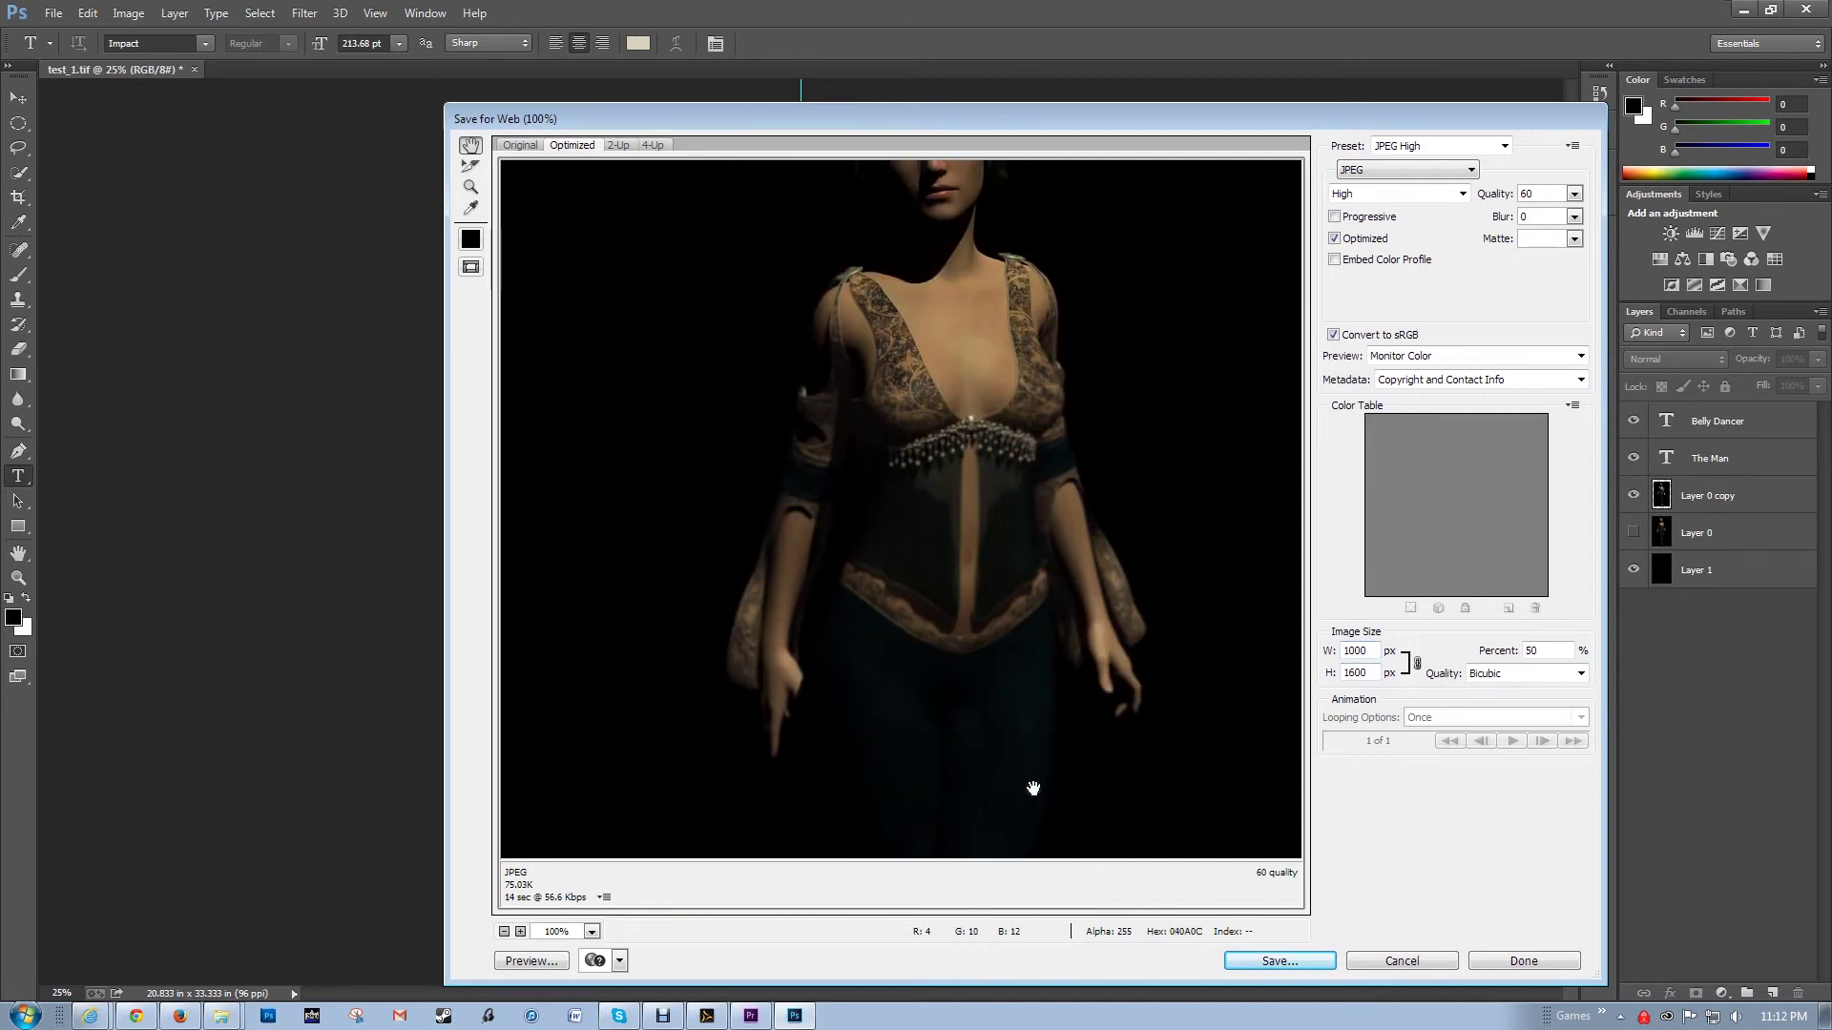
{"action": "left_click_drag", "start_coordinate": [1033, 788], "coordinate": [985, 695]}
{"action": "left_click_drag", "start_coordinate": [965, 442], "coordinate": [953, 561]}
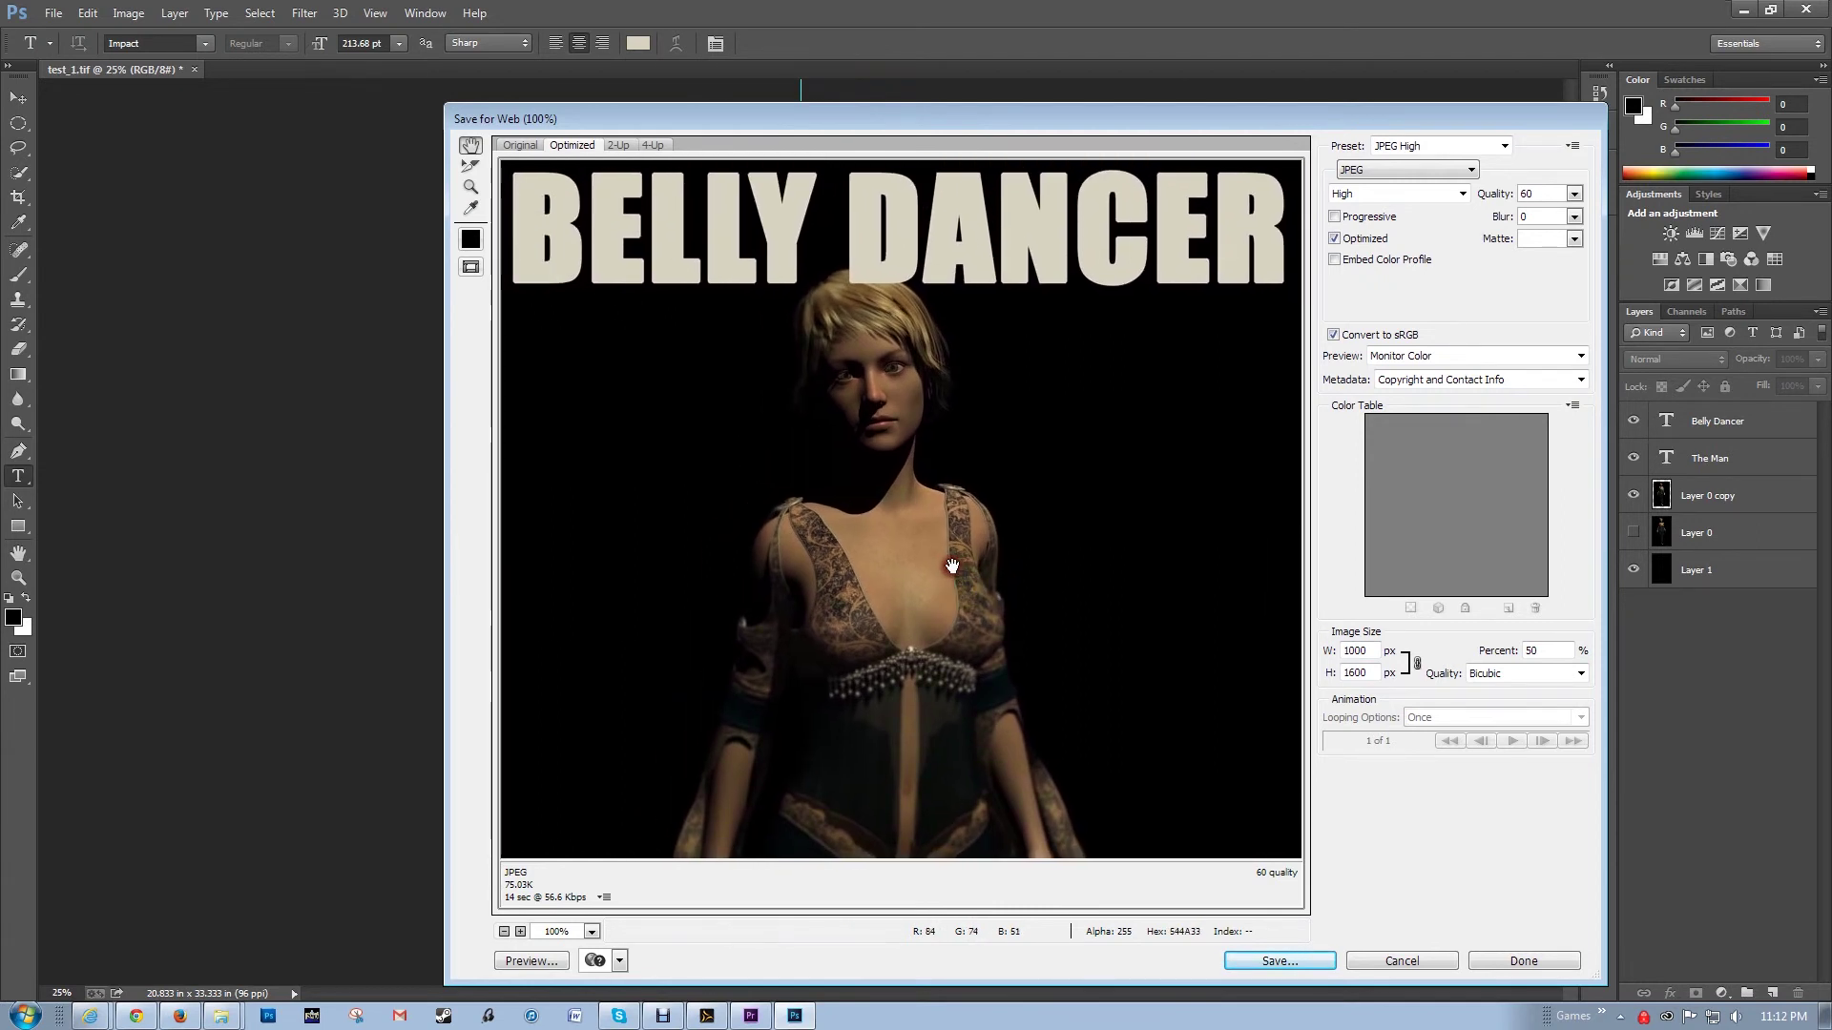
{"action": "left_click", "coordinate": [1294, 959]}
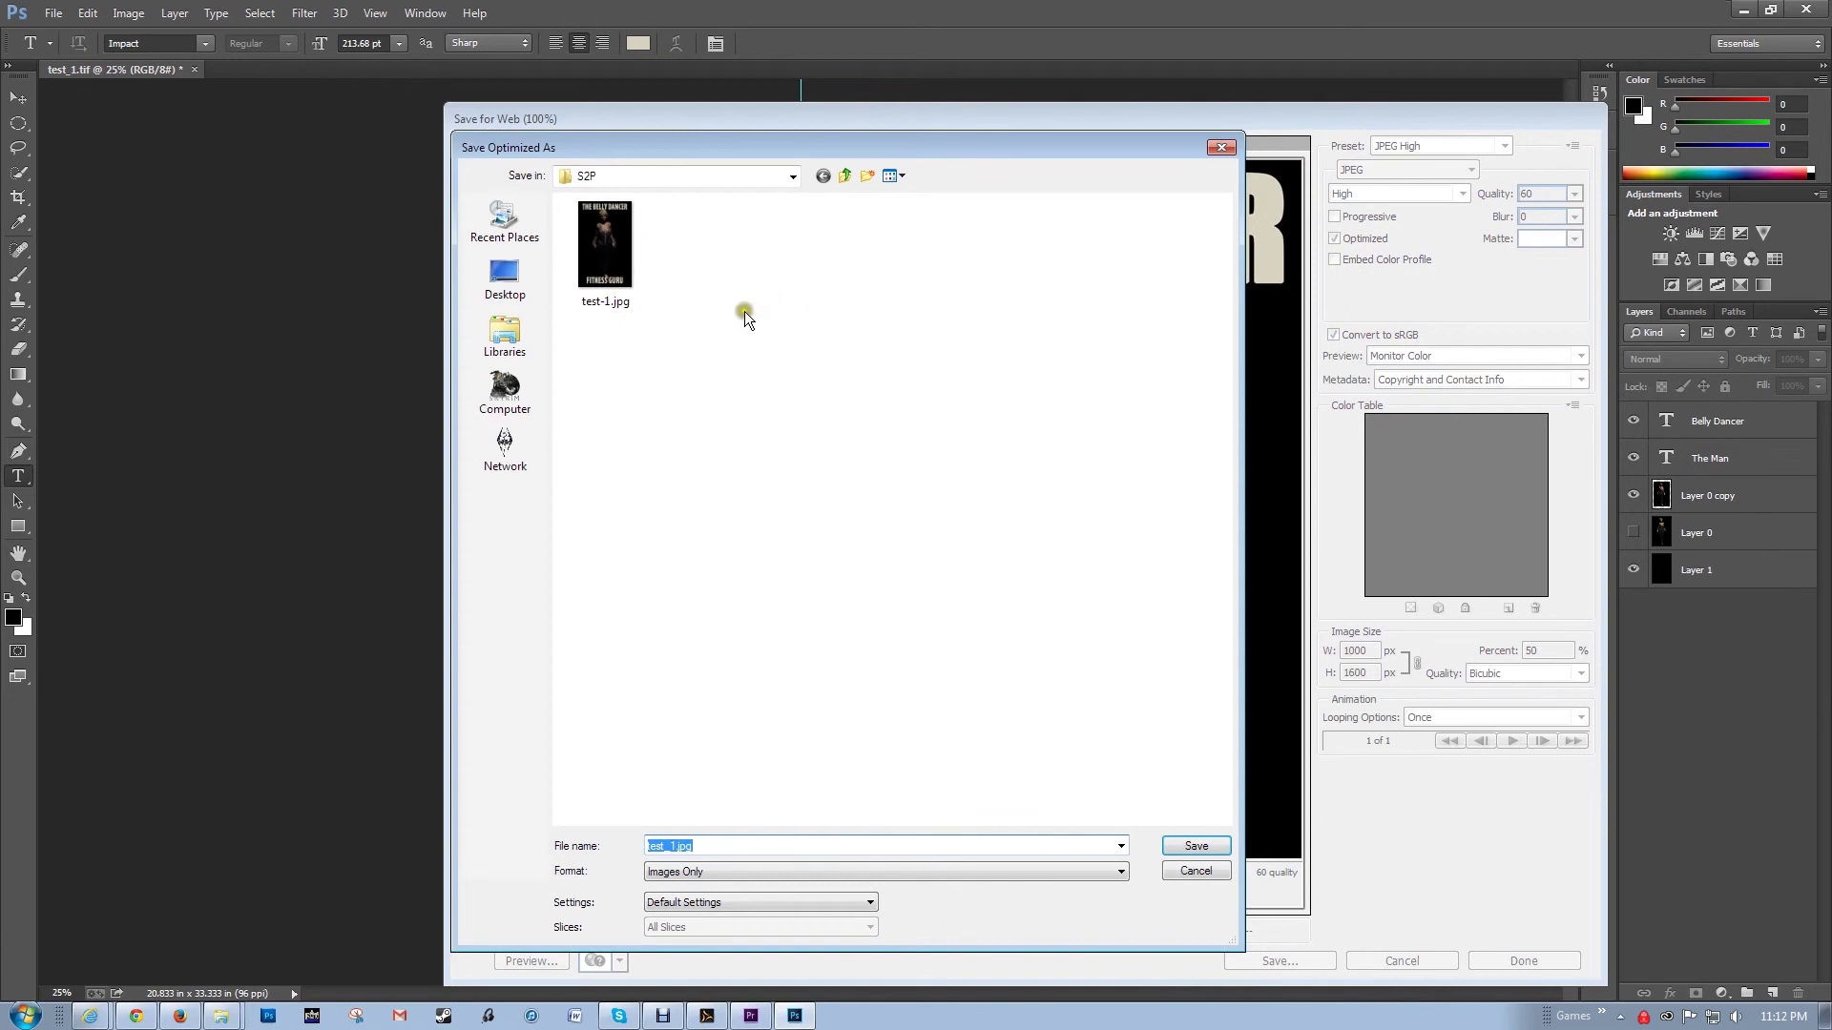
Rename the export from test_1 to Cover and save it as Cover.jpg.
{"action": "left_click", "coordinate": [696, 847]}
{"action": "left_click_drag", "start_coordinate": [677, 845], "coordinate": [633, 846]}
{"action": "type", "text": "Cover"}
{"action": "left_click", "coordinate": [1189, 845]}
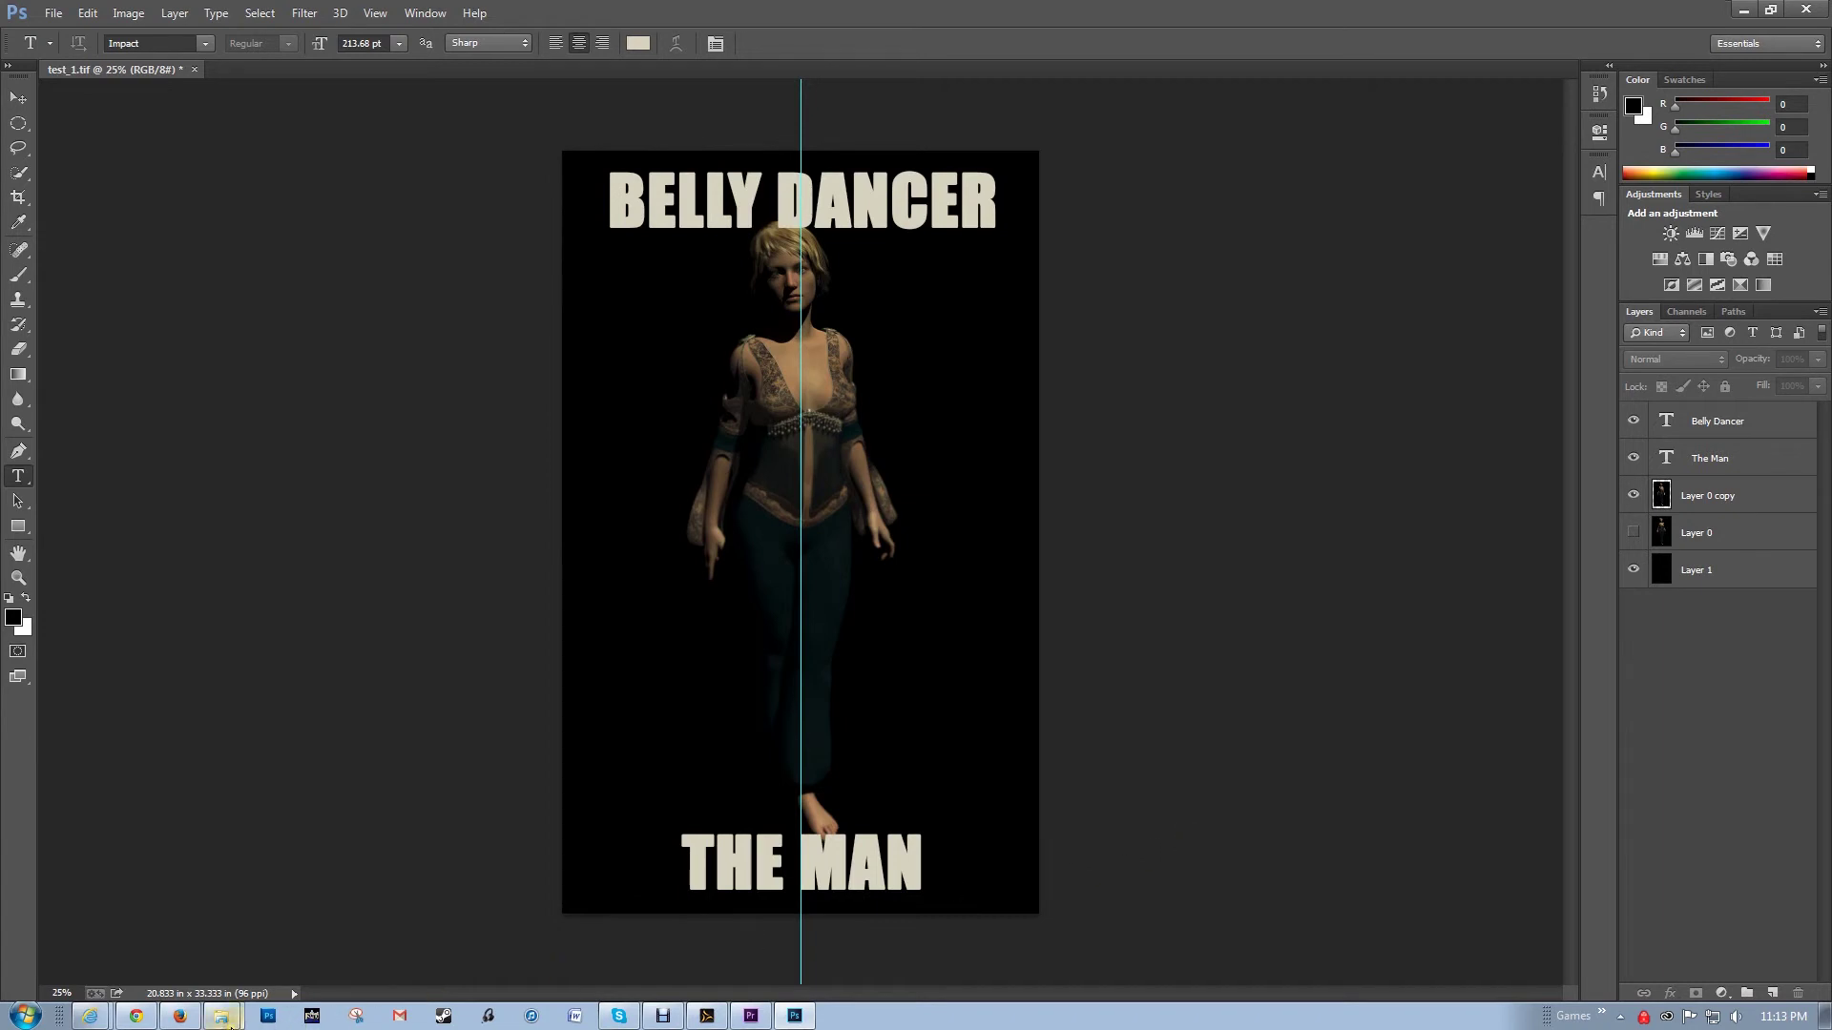
Bring up the daz3d.com home page in Internet Explorer over the finished cover document.
{"action": "left_click", "coordinate": [225, 946]}
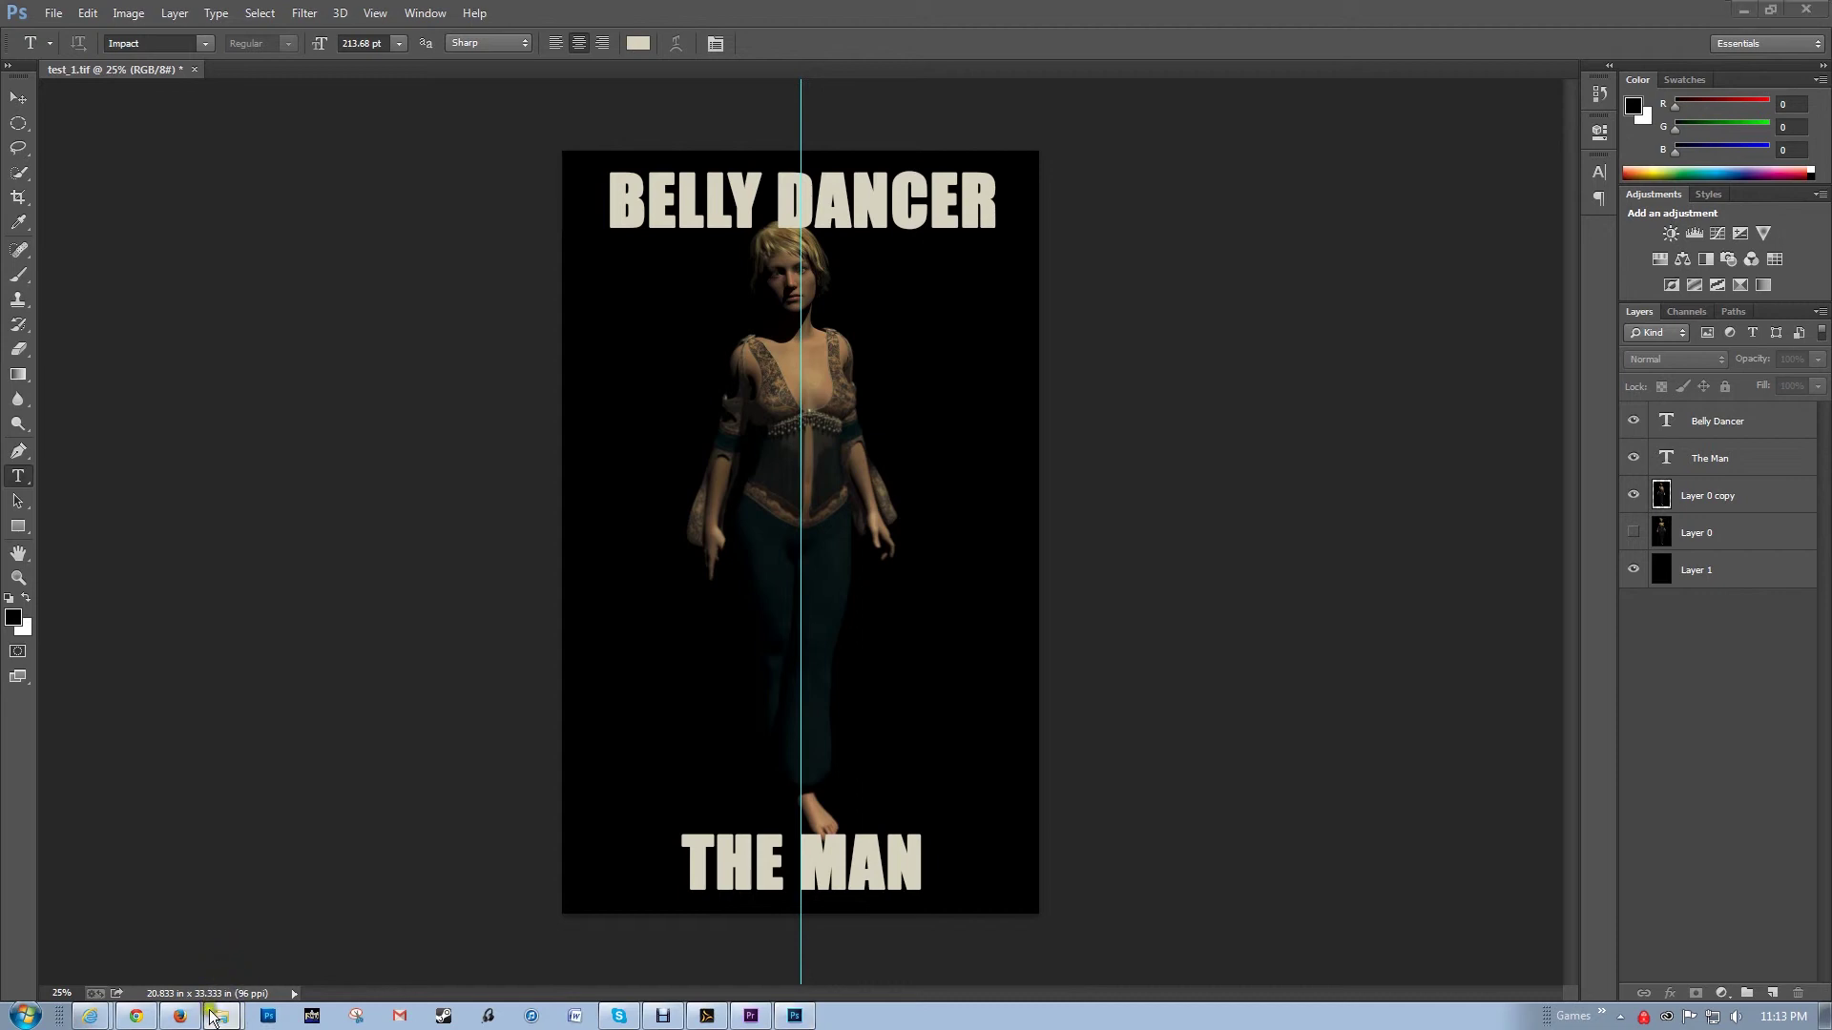
{"action": "left_click", "coordinate": [1370, 225]}
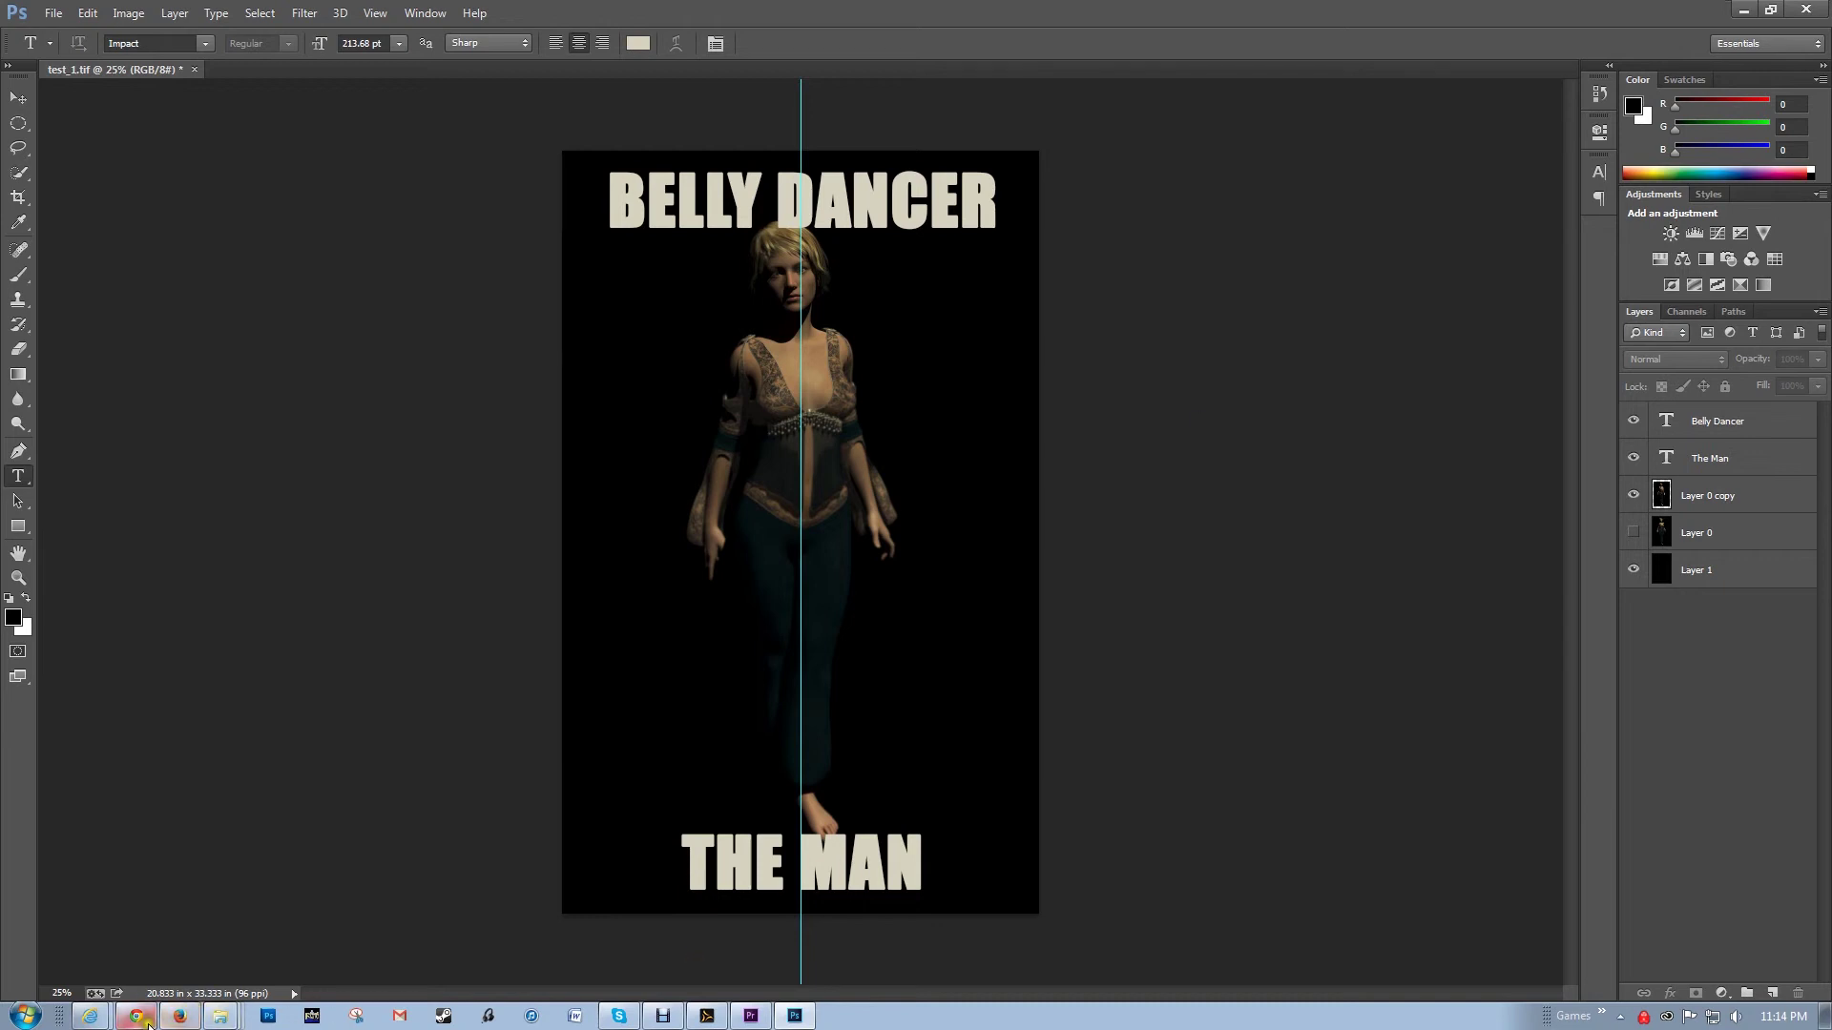
{"action": "left_click", "coordinate": [129, 1019]}
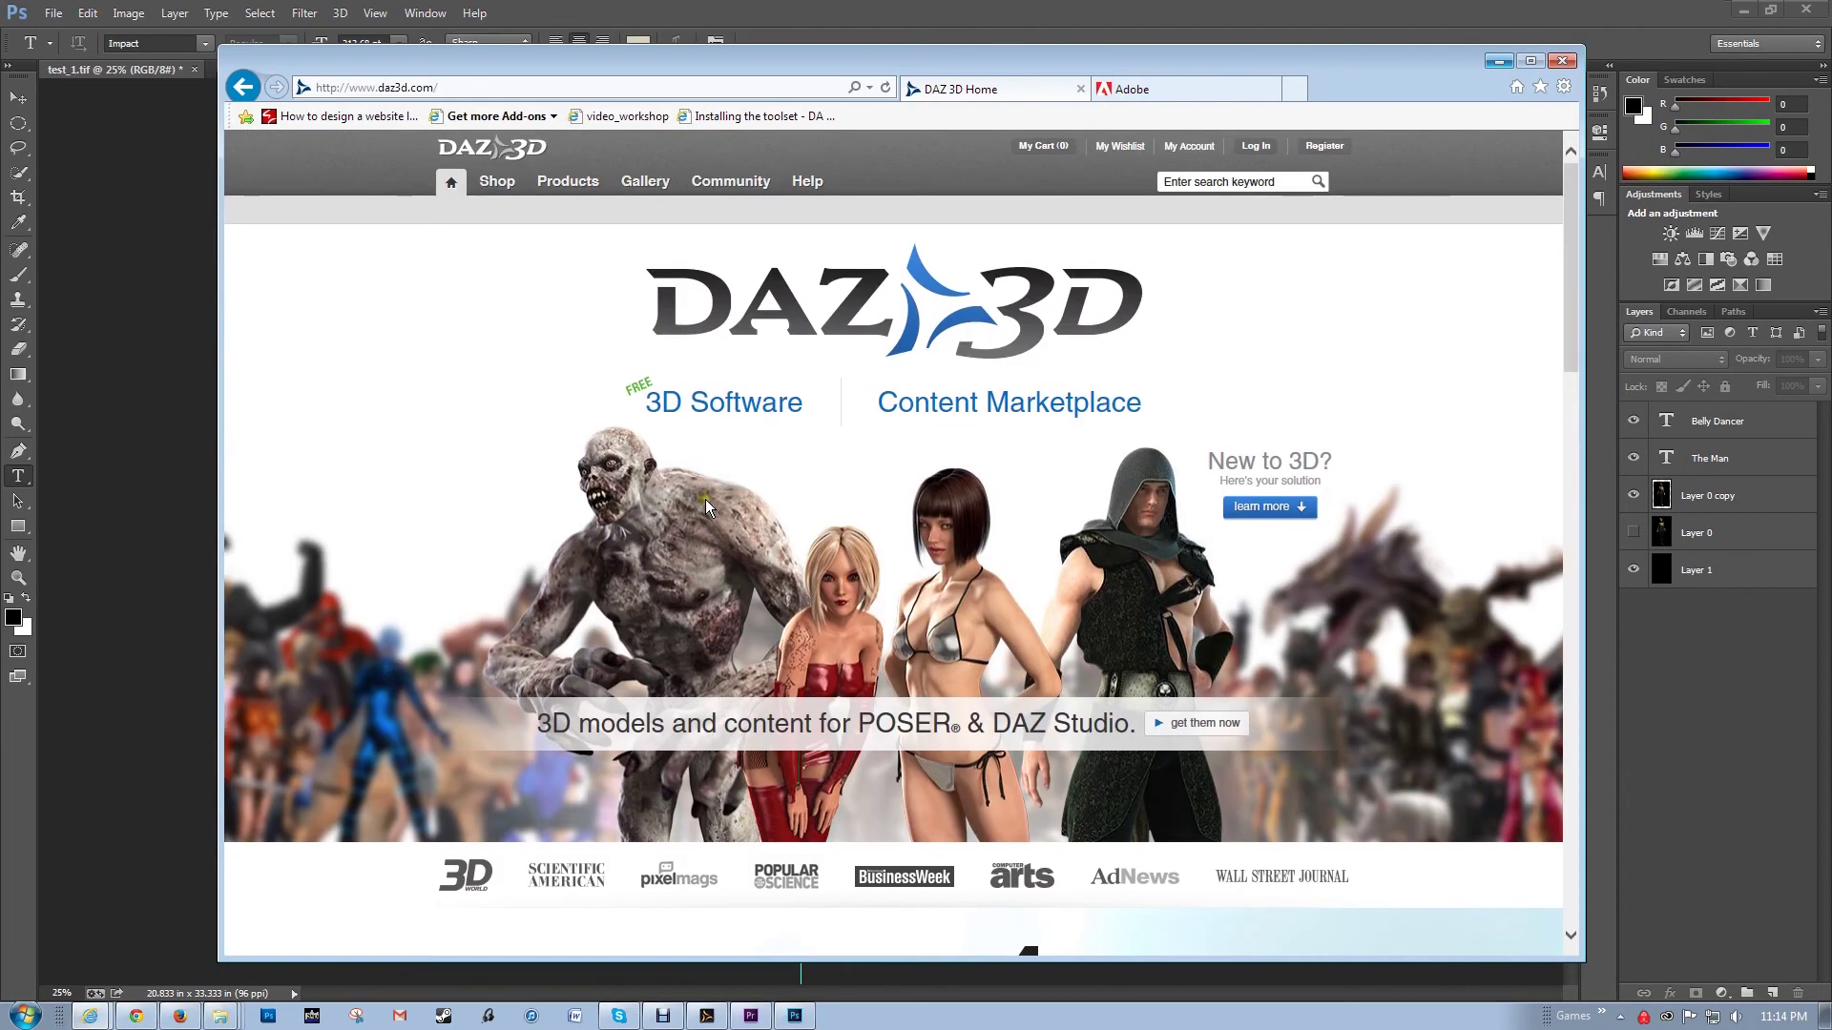
Open the Toon > Other category from the DAZ 3D Shop menu.
{"action": "mouse_move", "coordinate": [497, 187]}
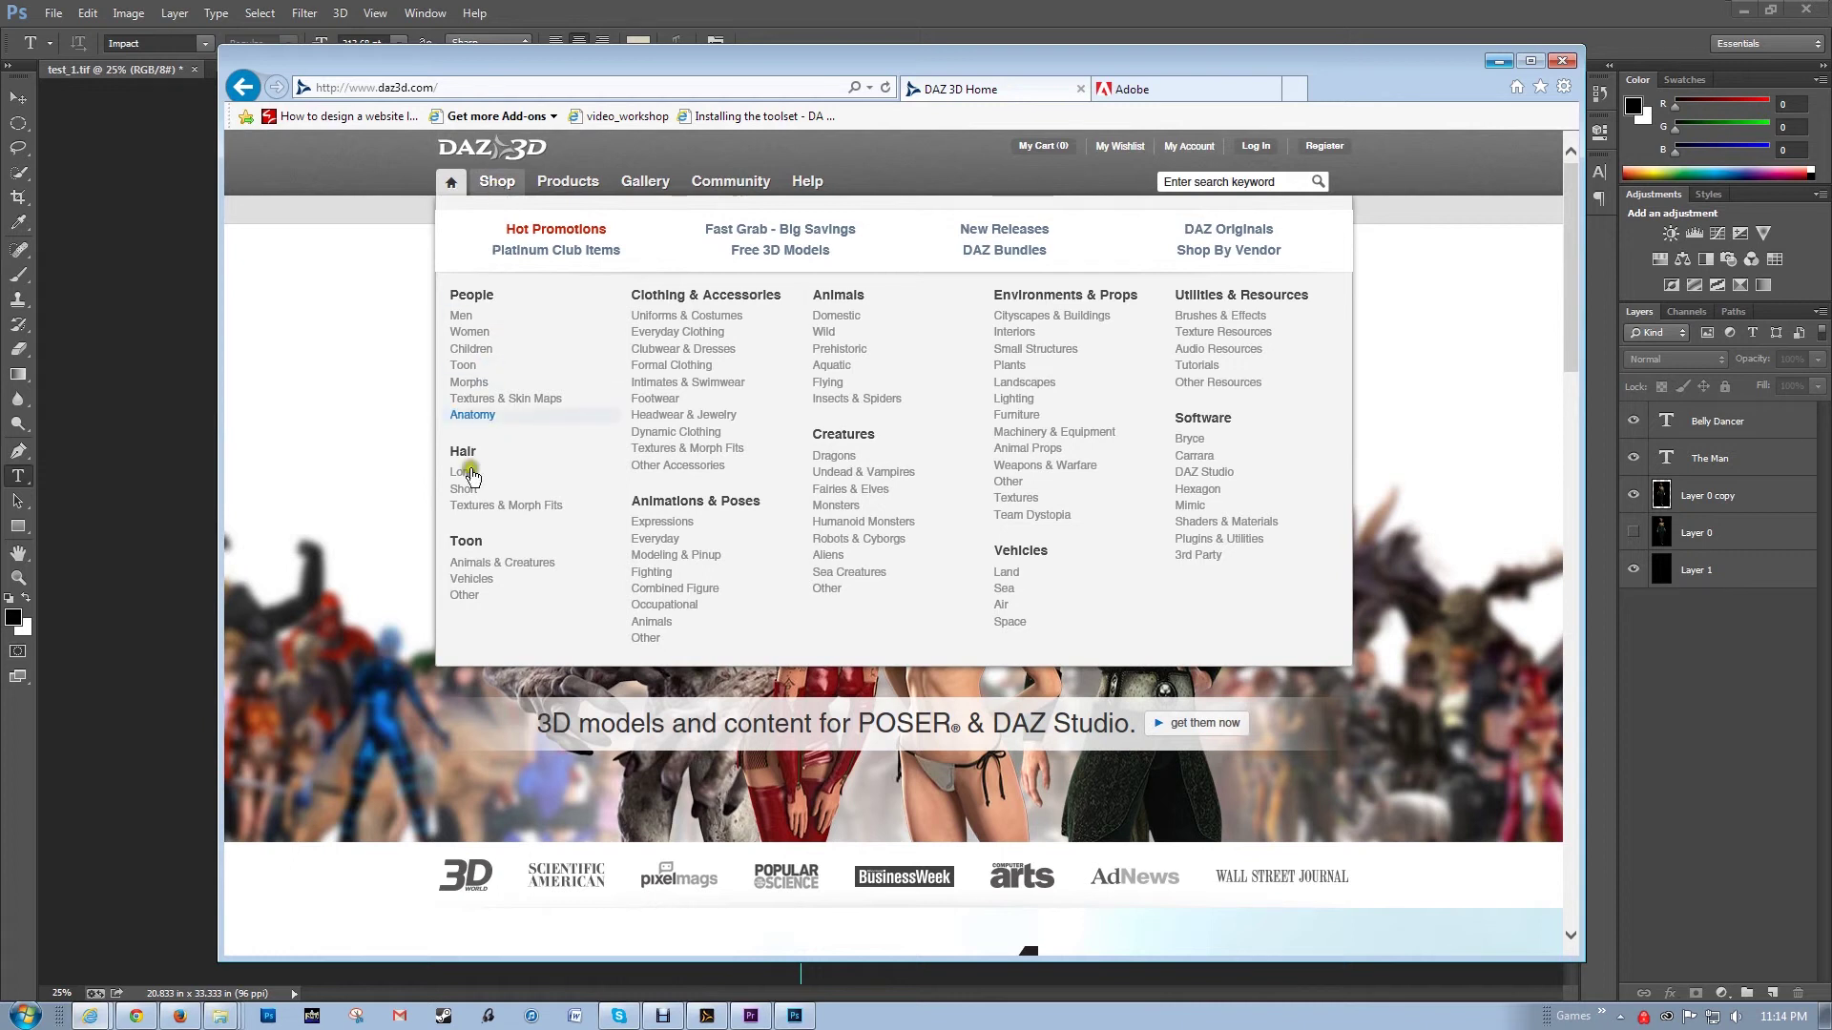
{"action": "left_click", "coordinate": [464, 597]}
{"action": "left_click", "coordinate": [160, 605]}
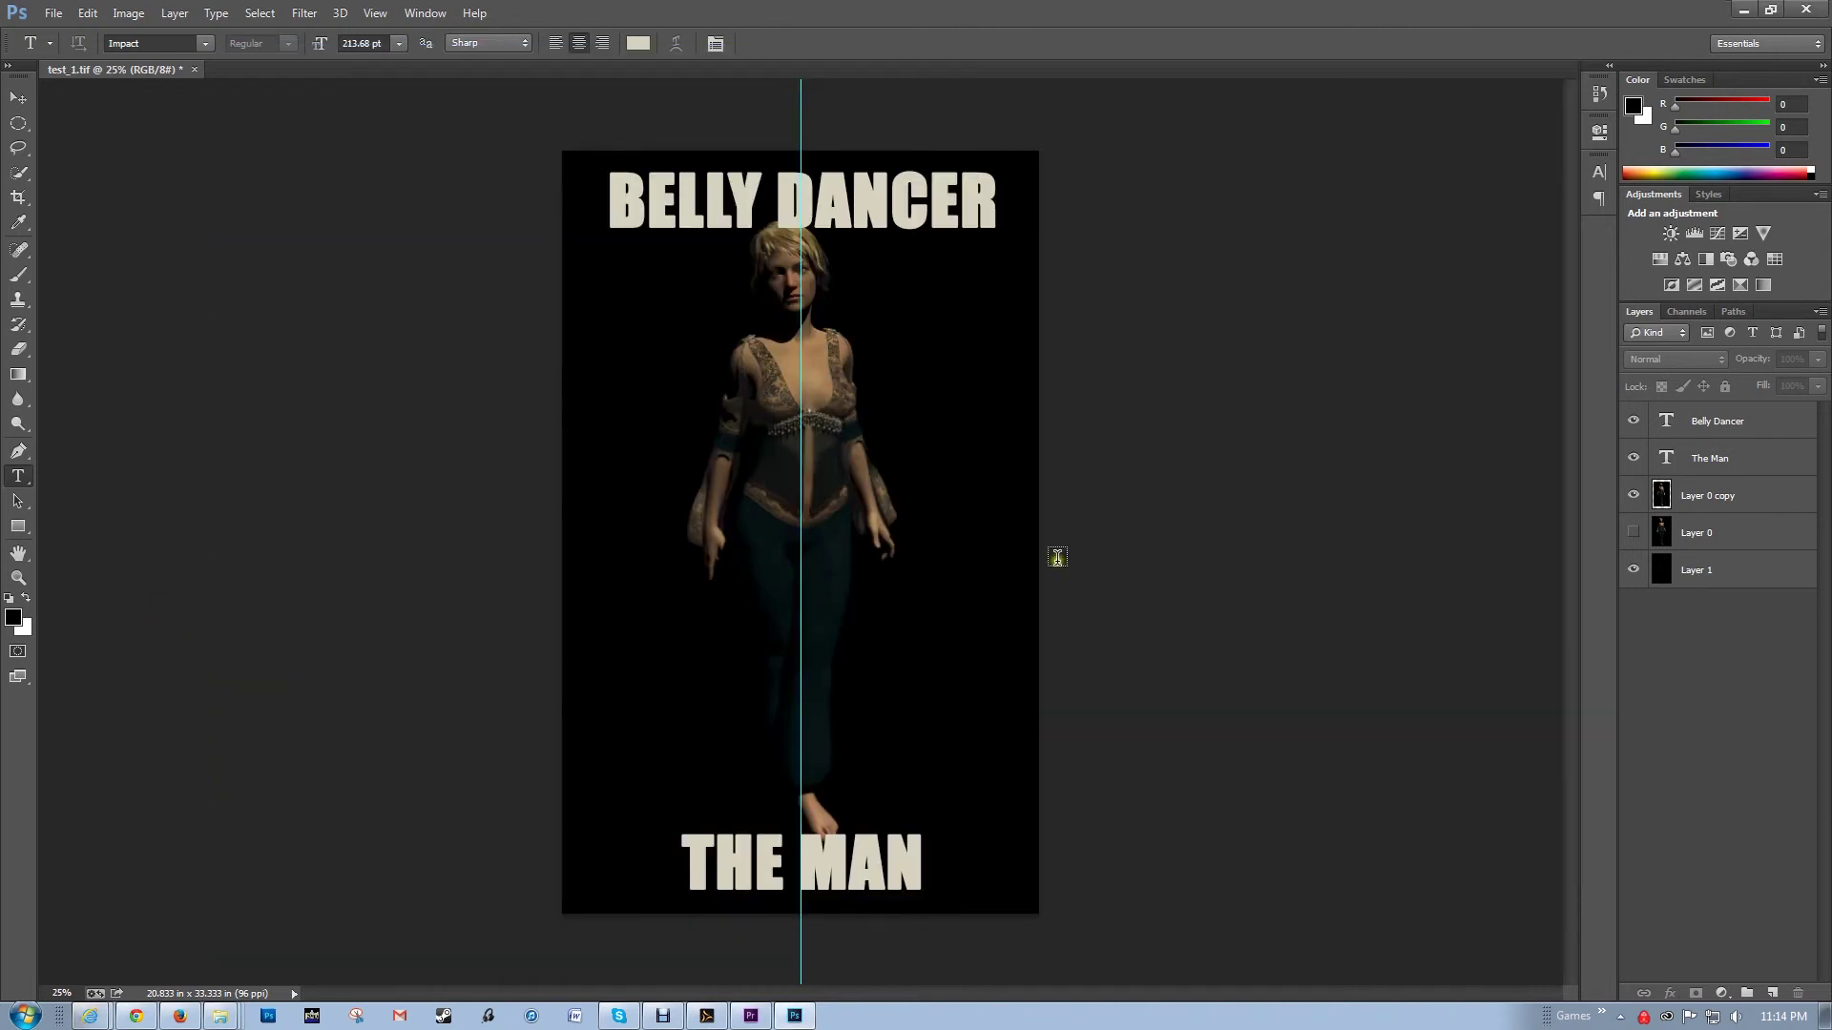